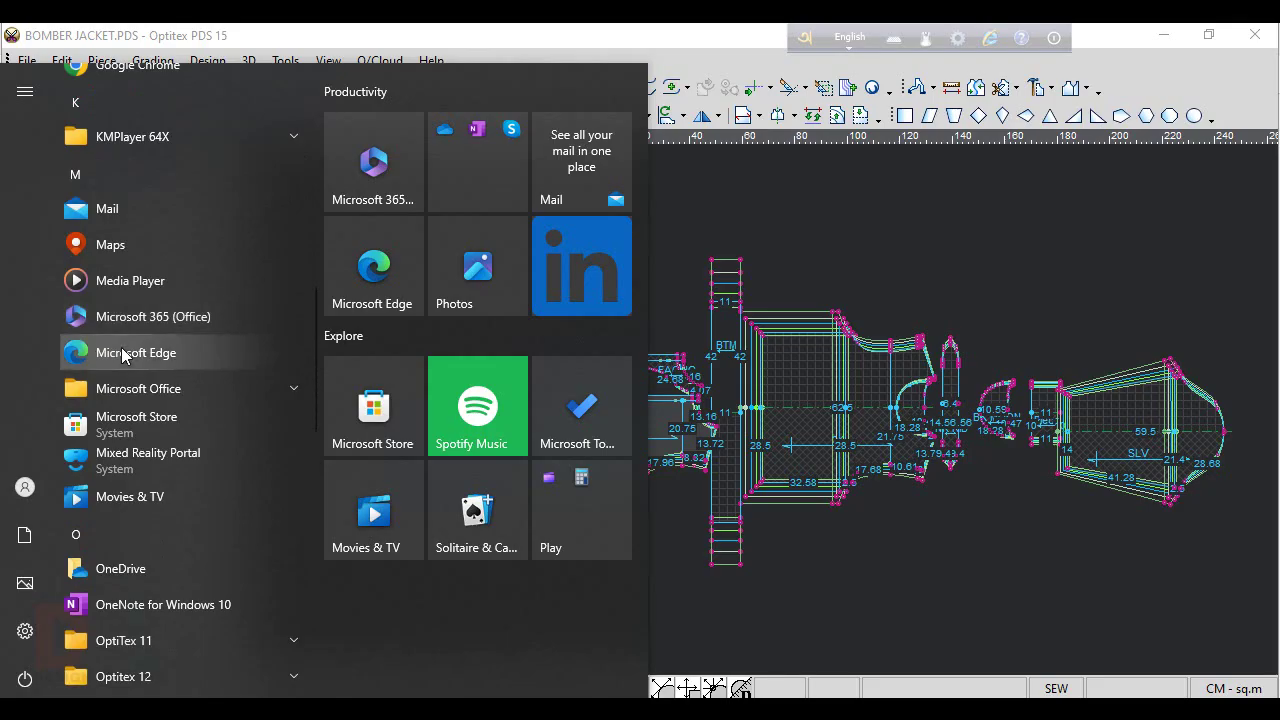
- Launch the Marker 15 program from the Optitex 15 program group
scroll(123, 355, down, 3)
click(145, 426)
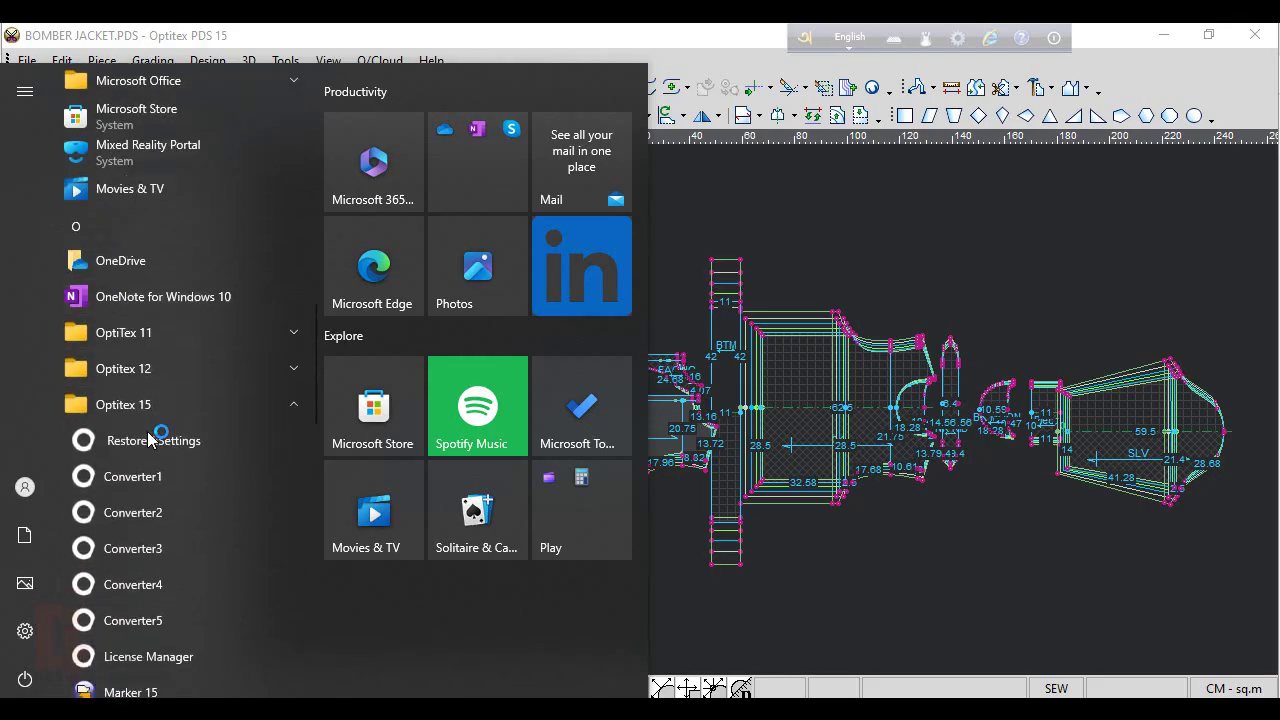
scroll(160, 435, down, 3)
click(157, 432)
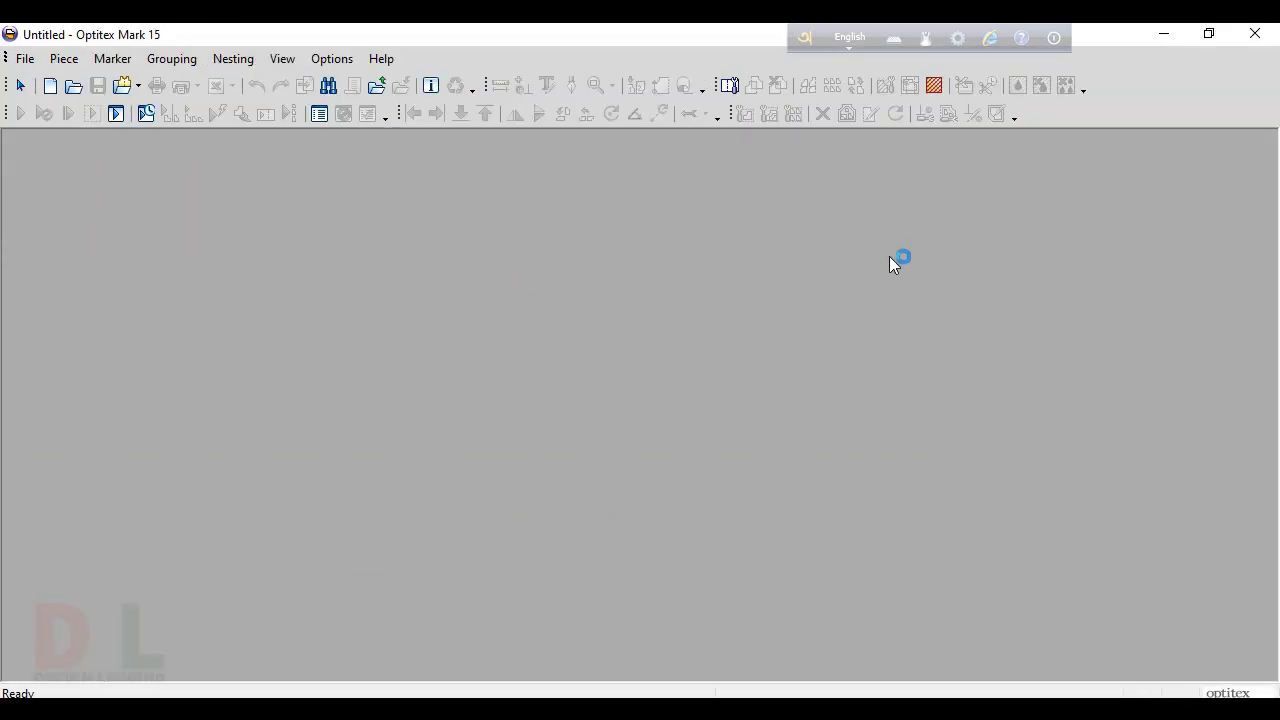
- Create a marker from the Default Table definition, 72 inches wide and 1000 inches long
click(107, 60)
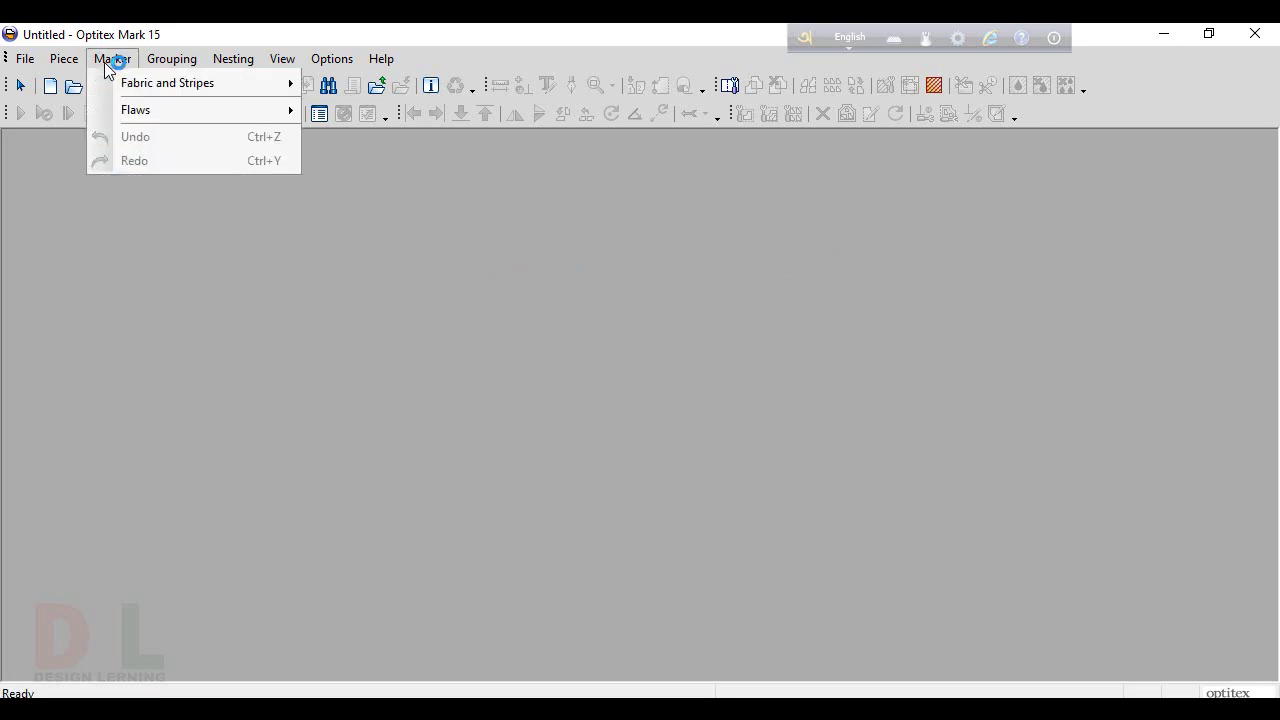
click(122, 89)
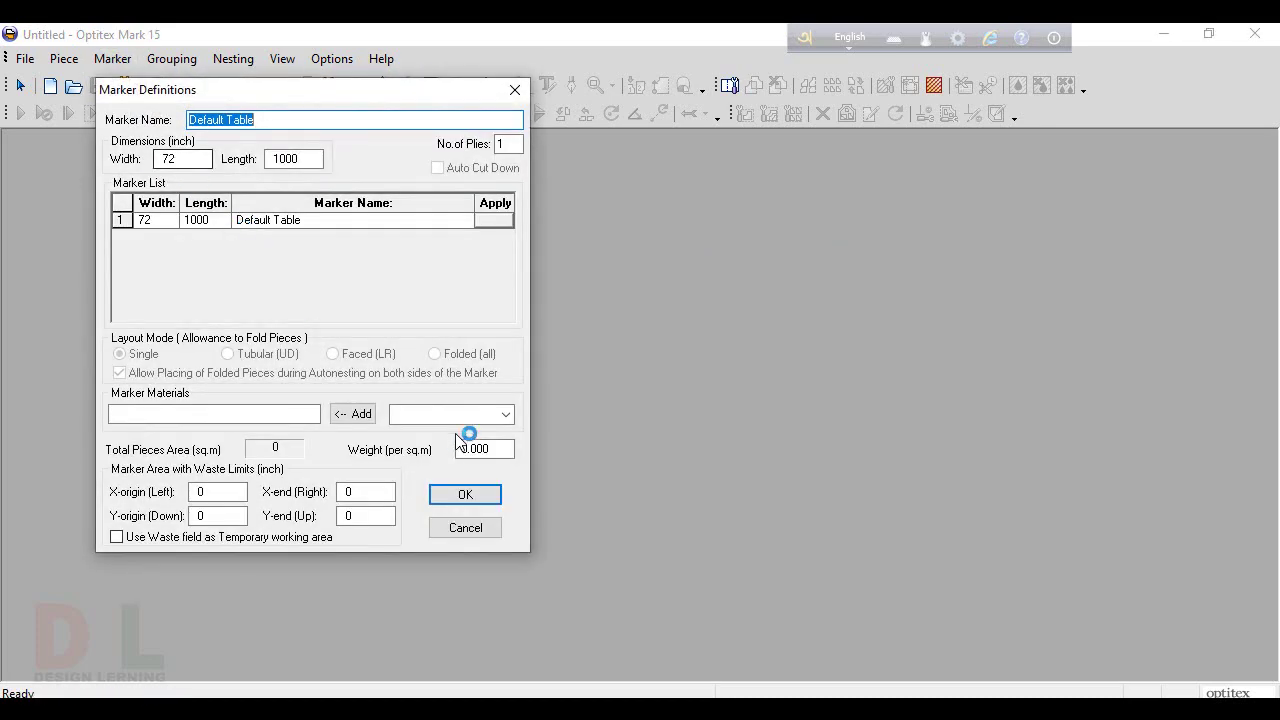
click(462, 491)
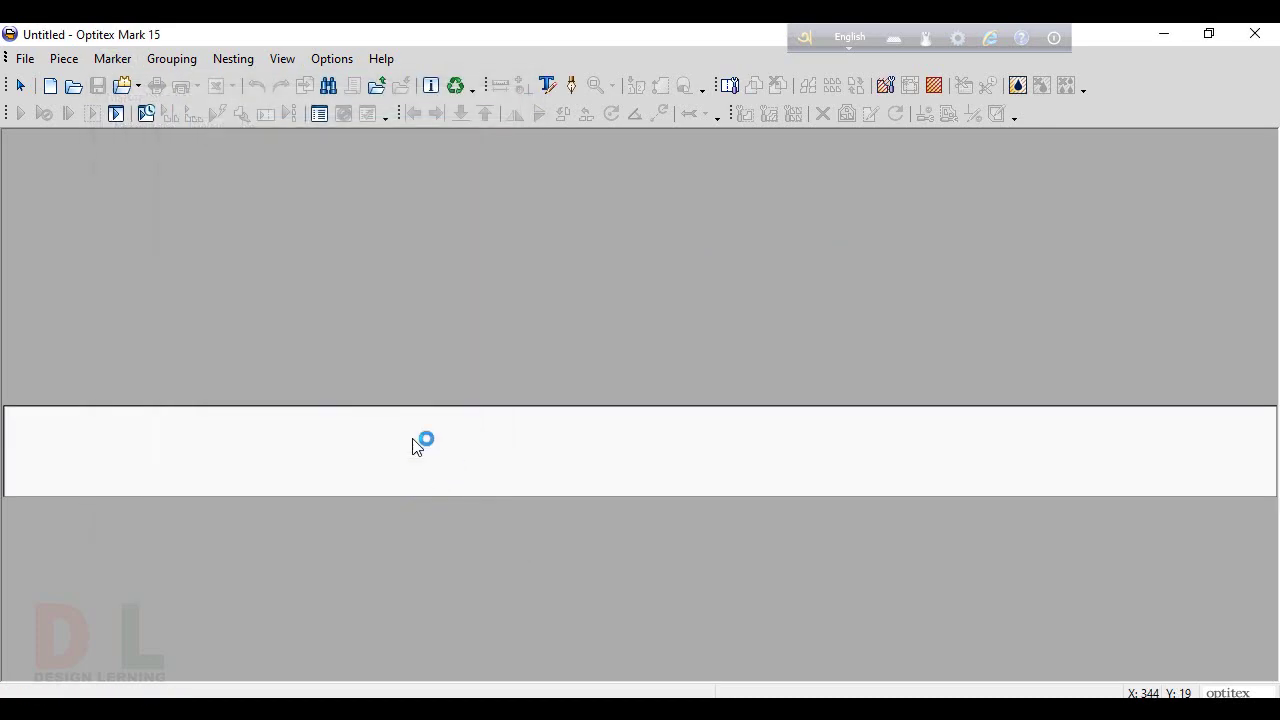
- Load the BOMBER JACKET.PDS style file from the BOBMER JACKET folder into the marker order
click(124, 85)
click(741, 290)
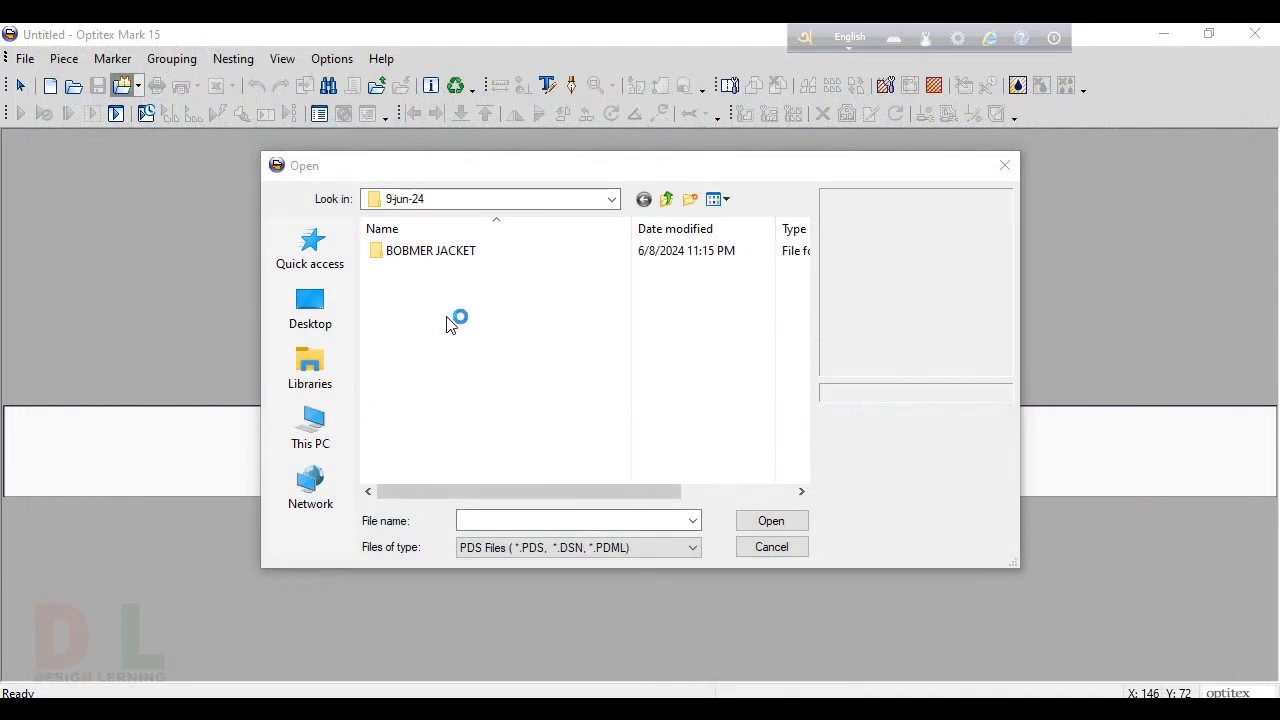
double_click(449, 251)
click(449, 252)
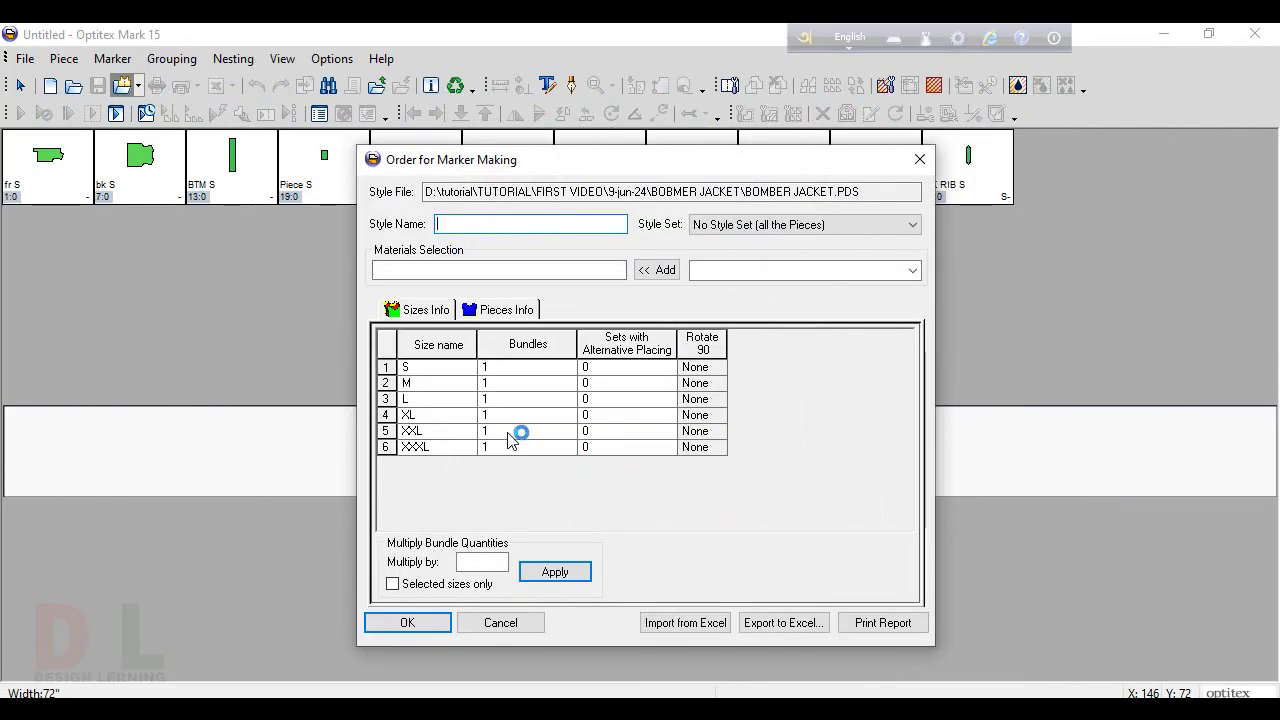
- Set the XXL size to 2 bundles, add material S to the order, and load its pieces into the marker
click(510, 433)
text(2)
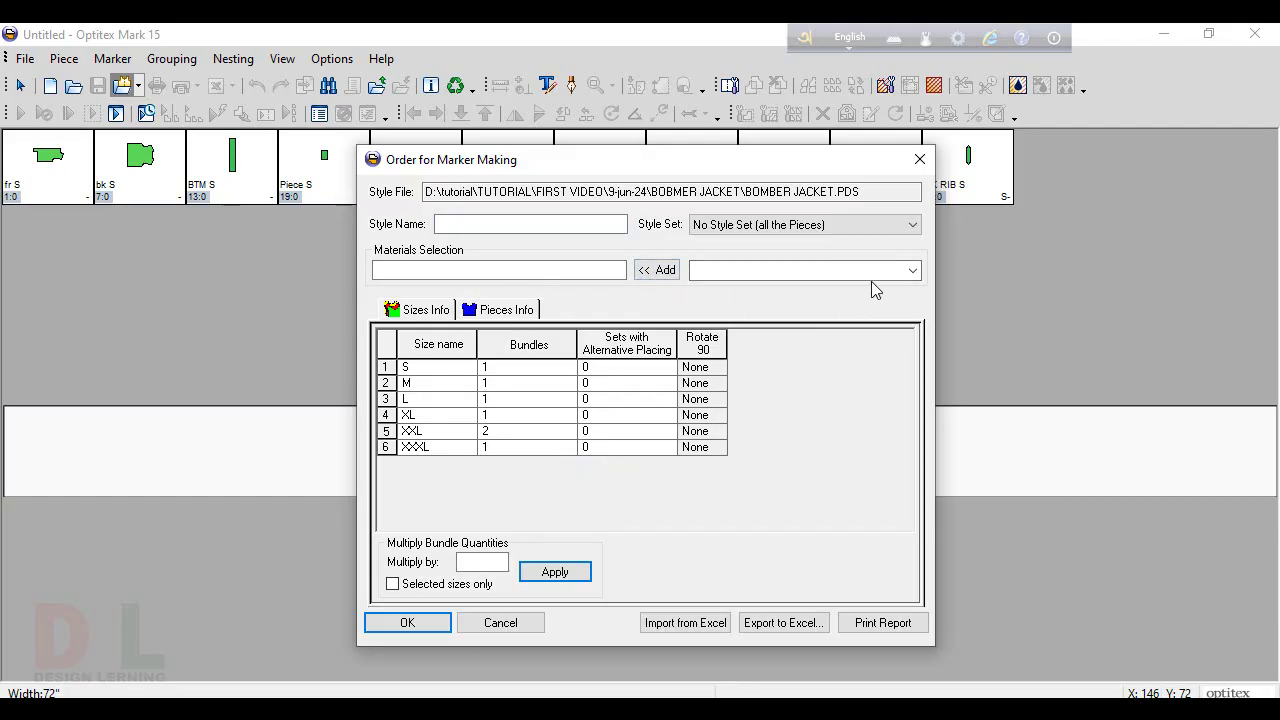
click(913, 270)
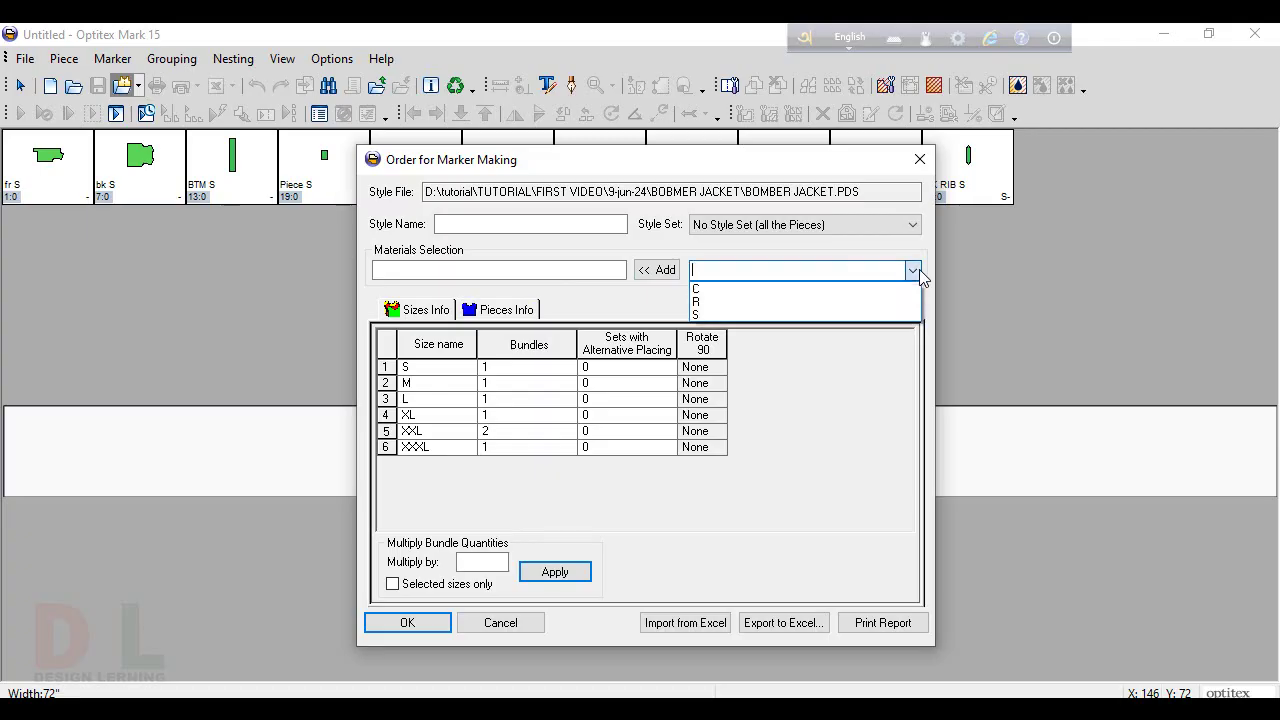
click(708, 305)
click(657, 270)
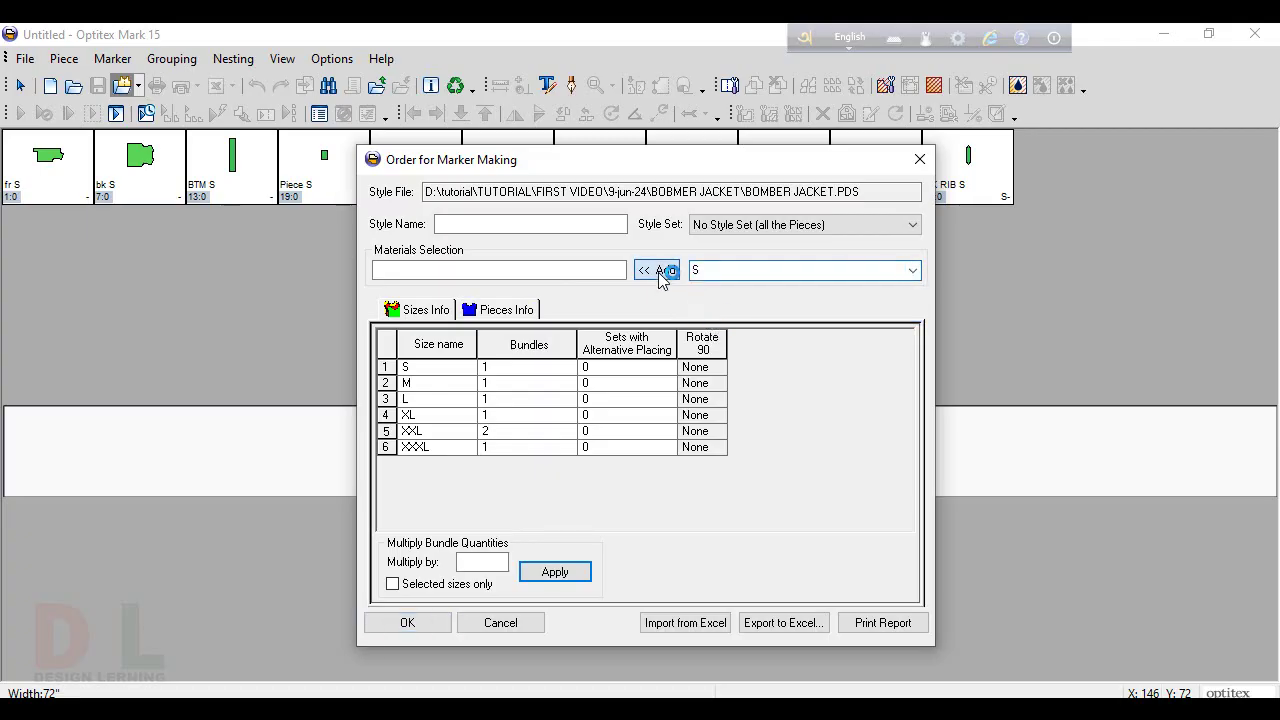
click(409, 621)
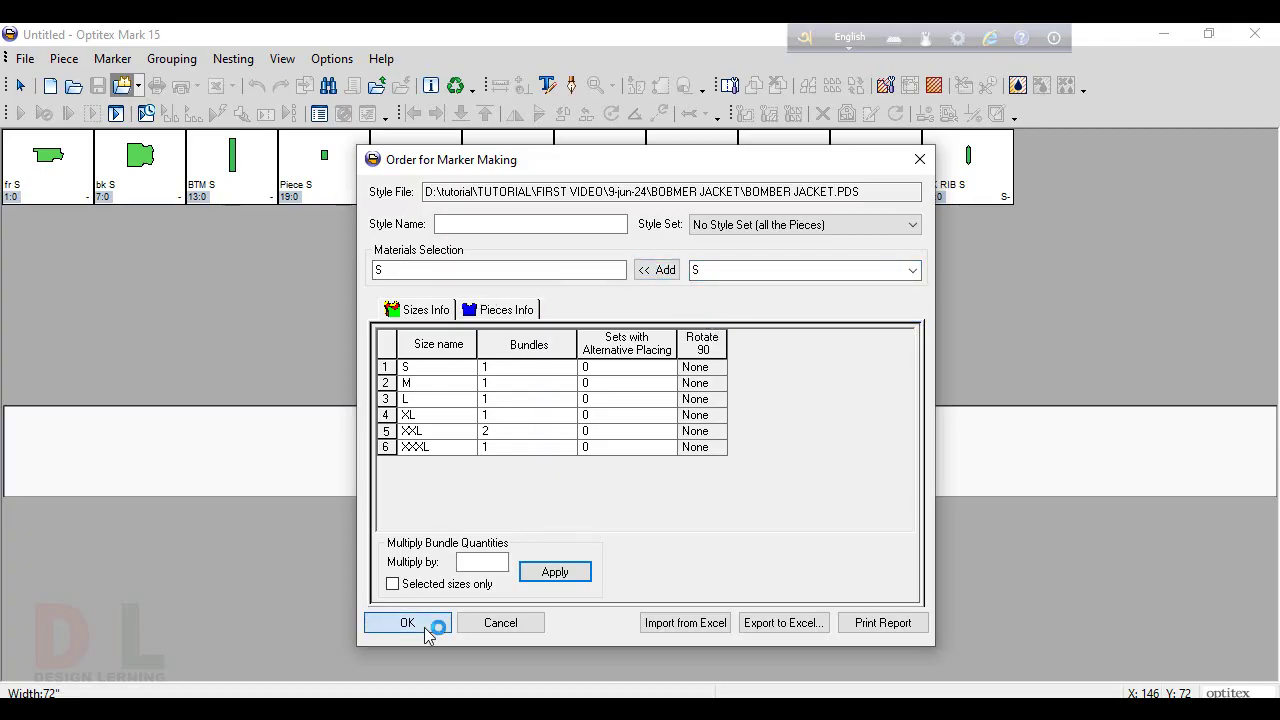
click(604, 449)
click(598, 499)
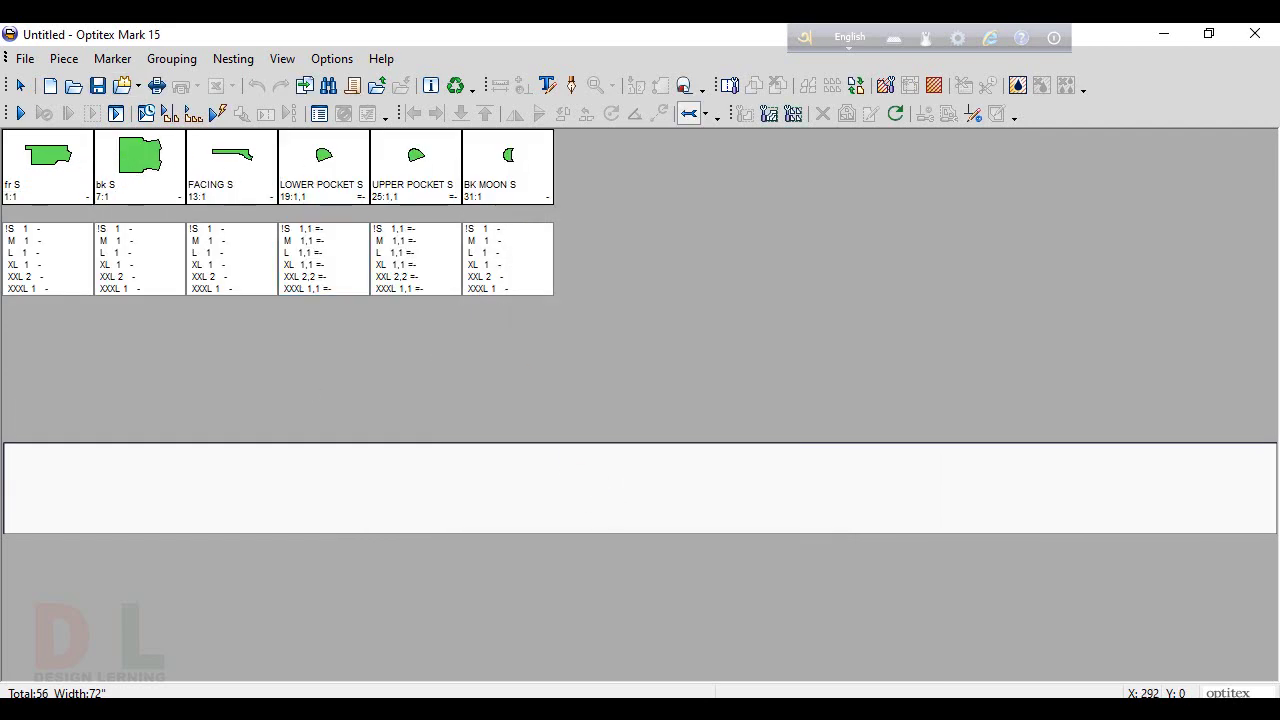
- View the jacket's page in the men's guideline measurement PDF and return to the marker's piece list
click(430, 709)
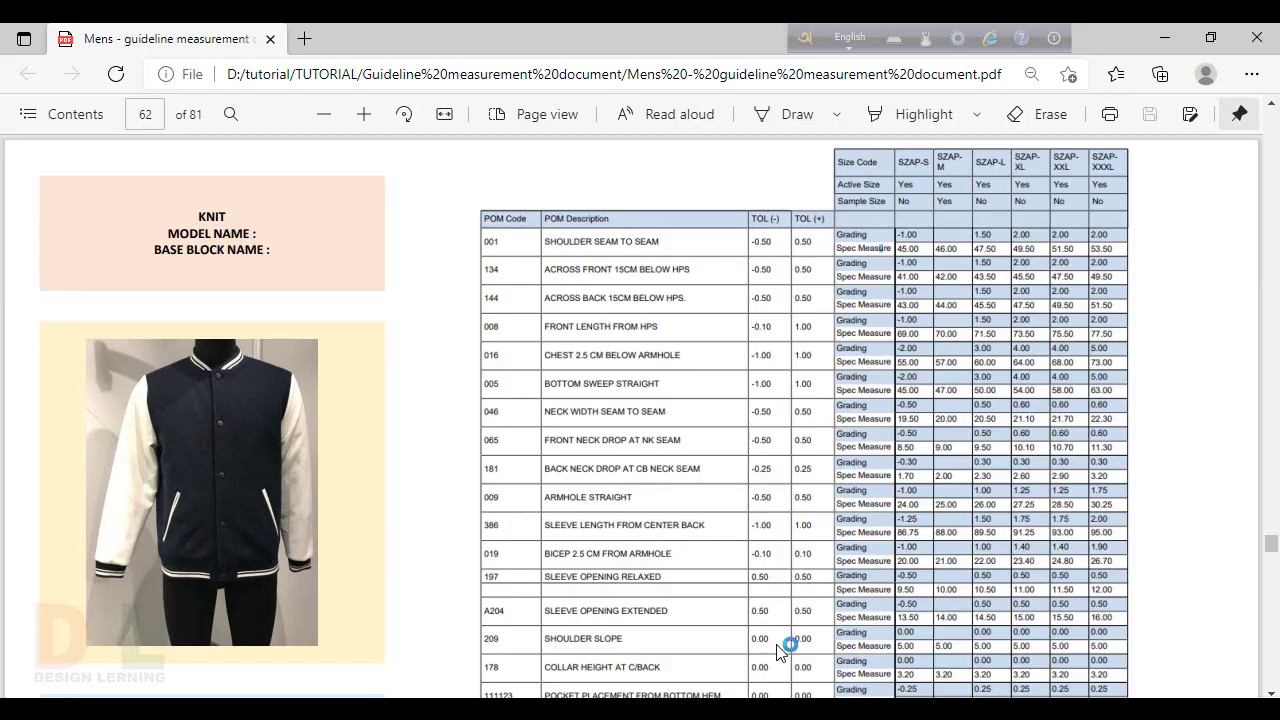
click(828, 709)
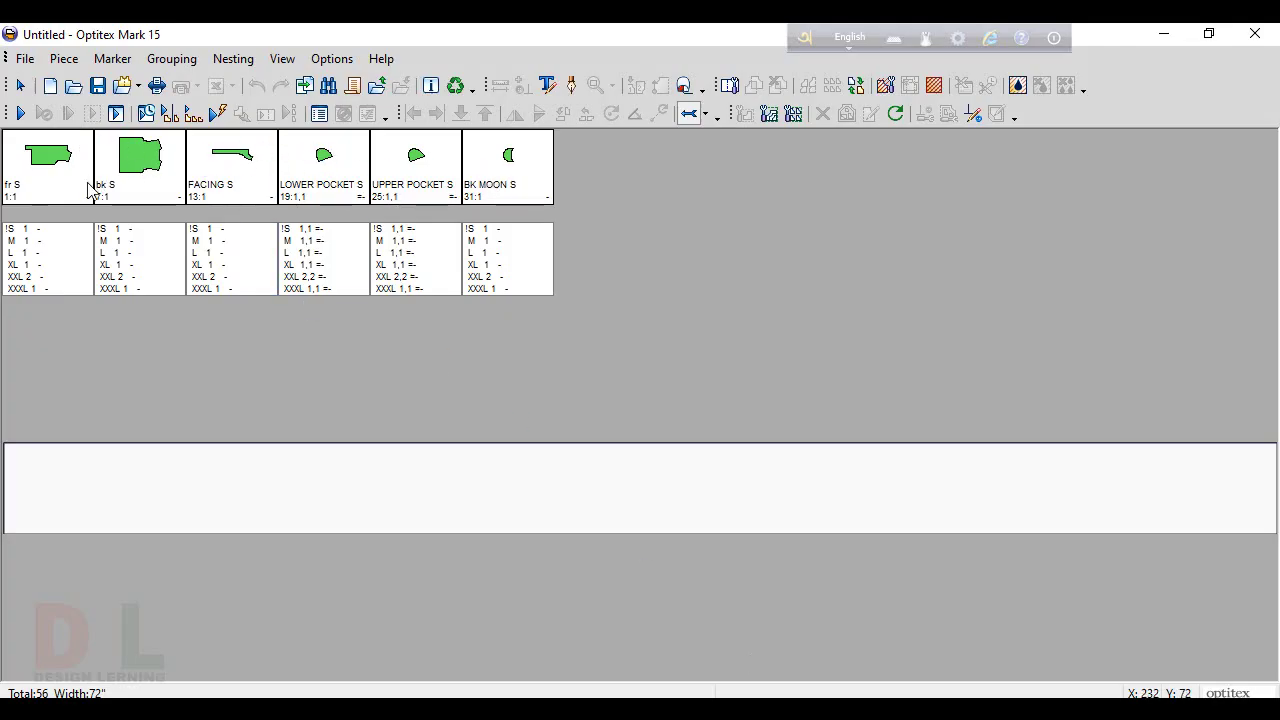
click(34, 289)
- Switch to Optitex PDS and define the front piece (fr) as a pair
key(alt+Tab)
click(256, 238)
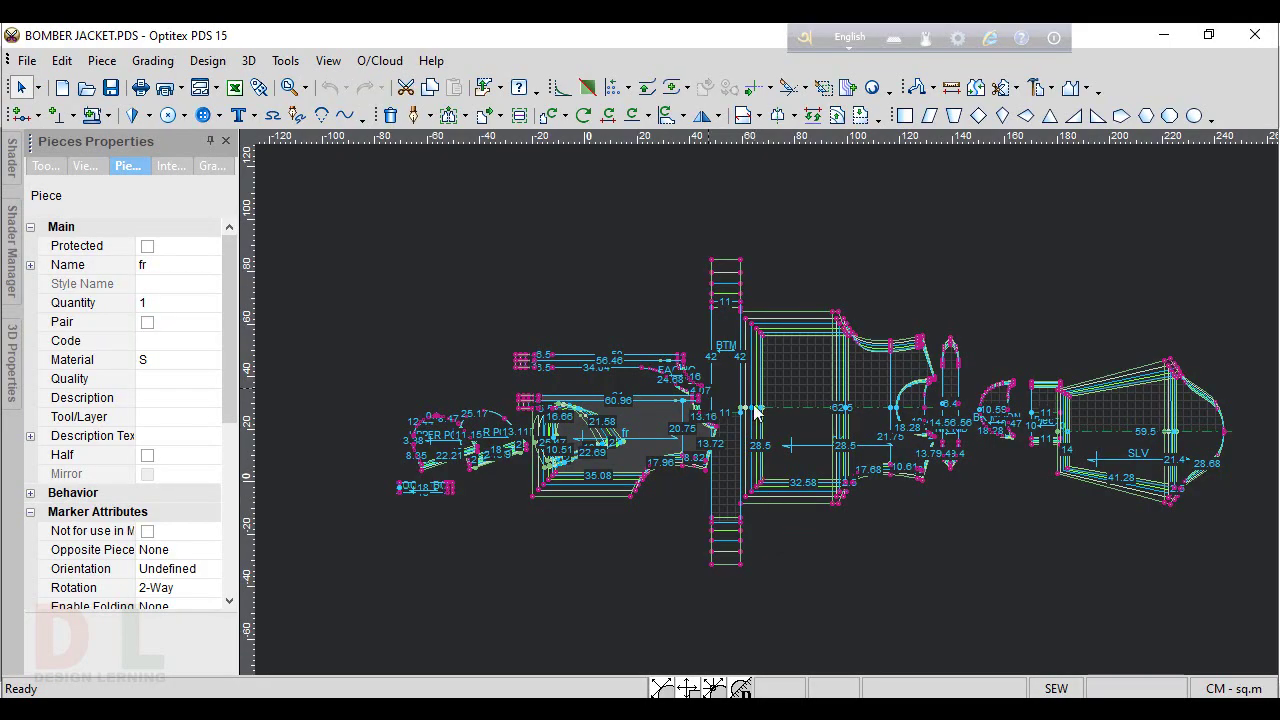
scroll(754, 408, up, 3)
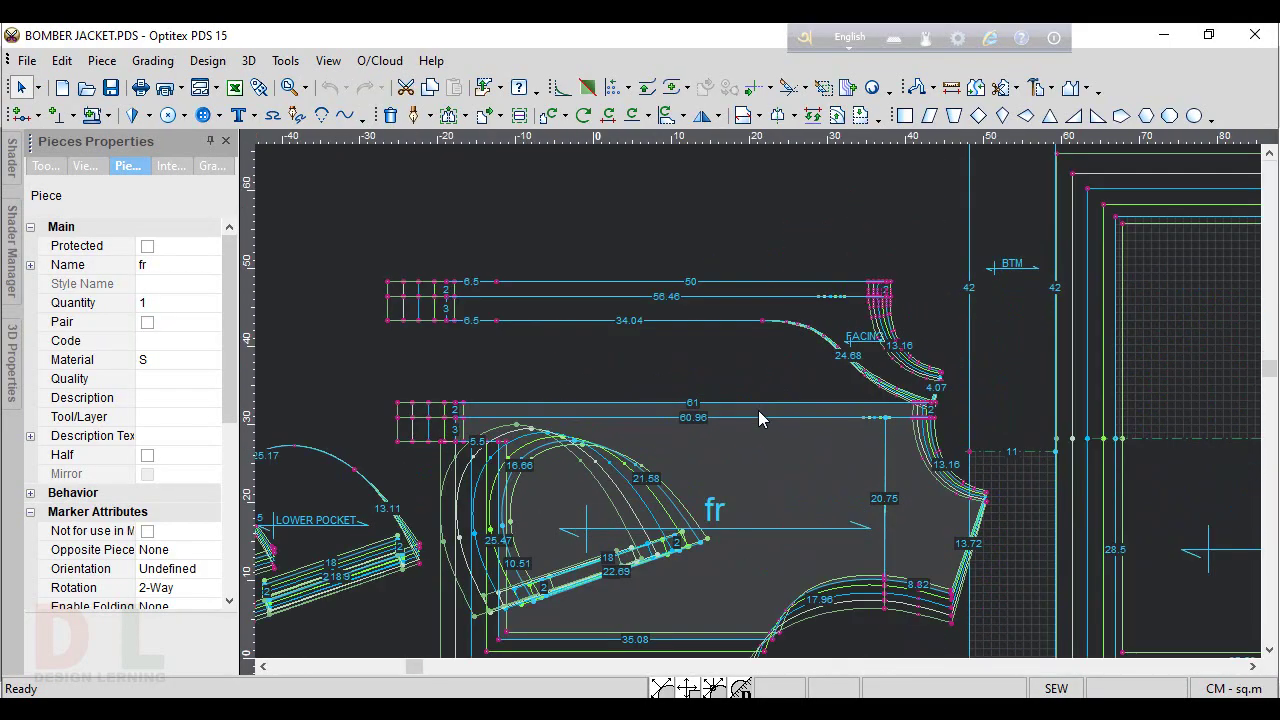
click(147, 322)
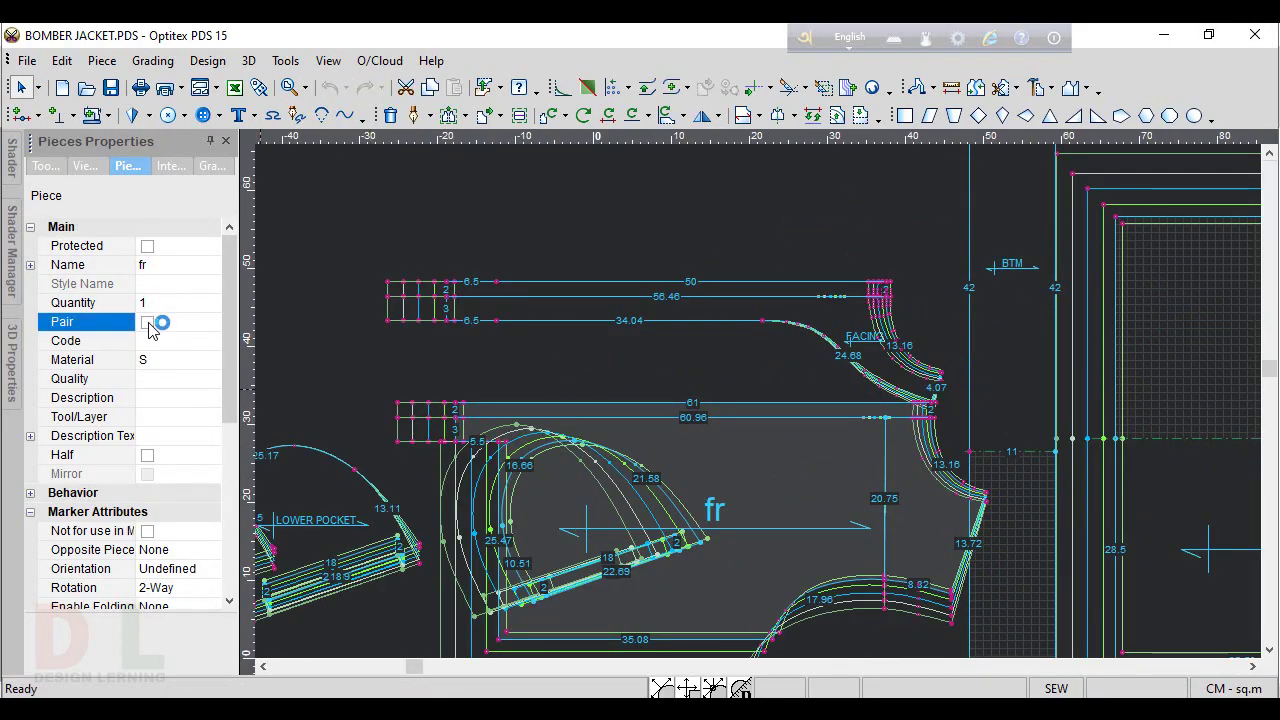
- Define the FACING piece as a pair
scroll(815, 325, up, 2)
click(760, 447)
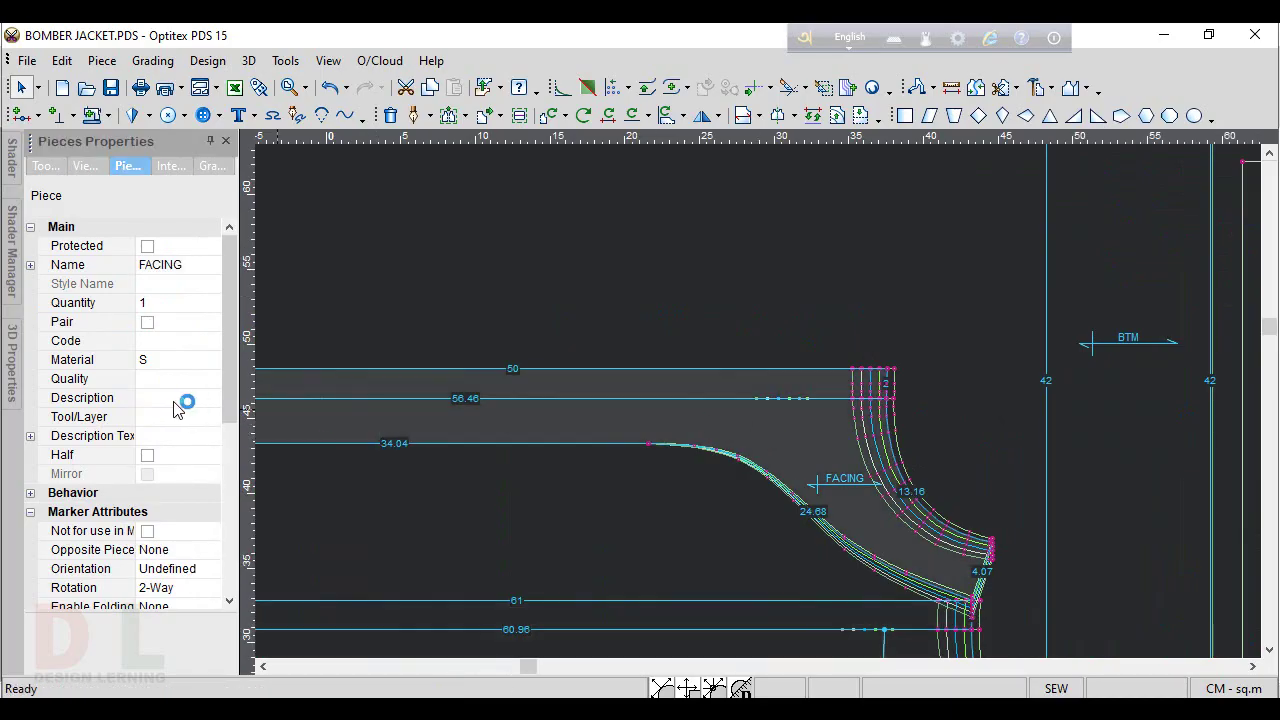
click(147, 322)
scroll(760, 412, down, 2)
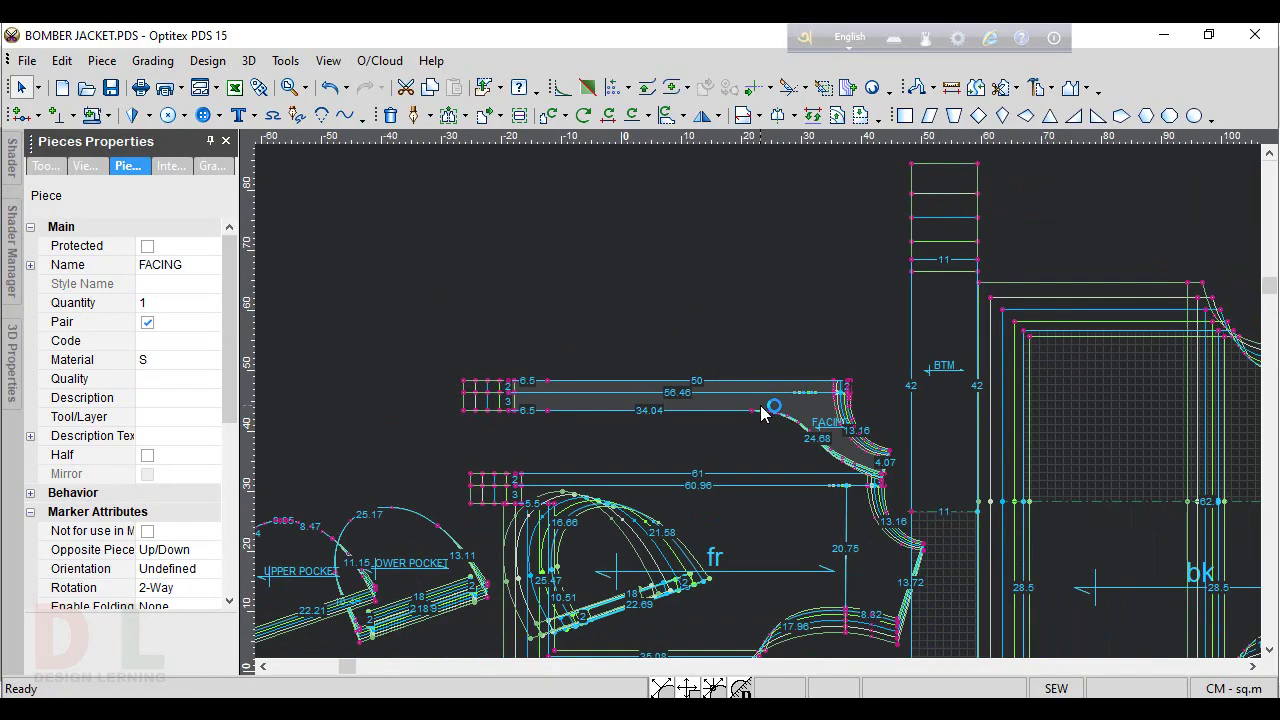
- Check the LOWER POCKET piece's pair setting and define the POCKE BON piece as a pair
scroll(752, 405, up, 2)
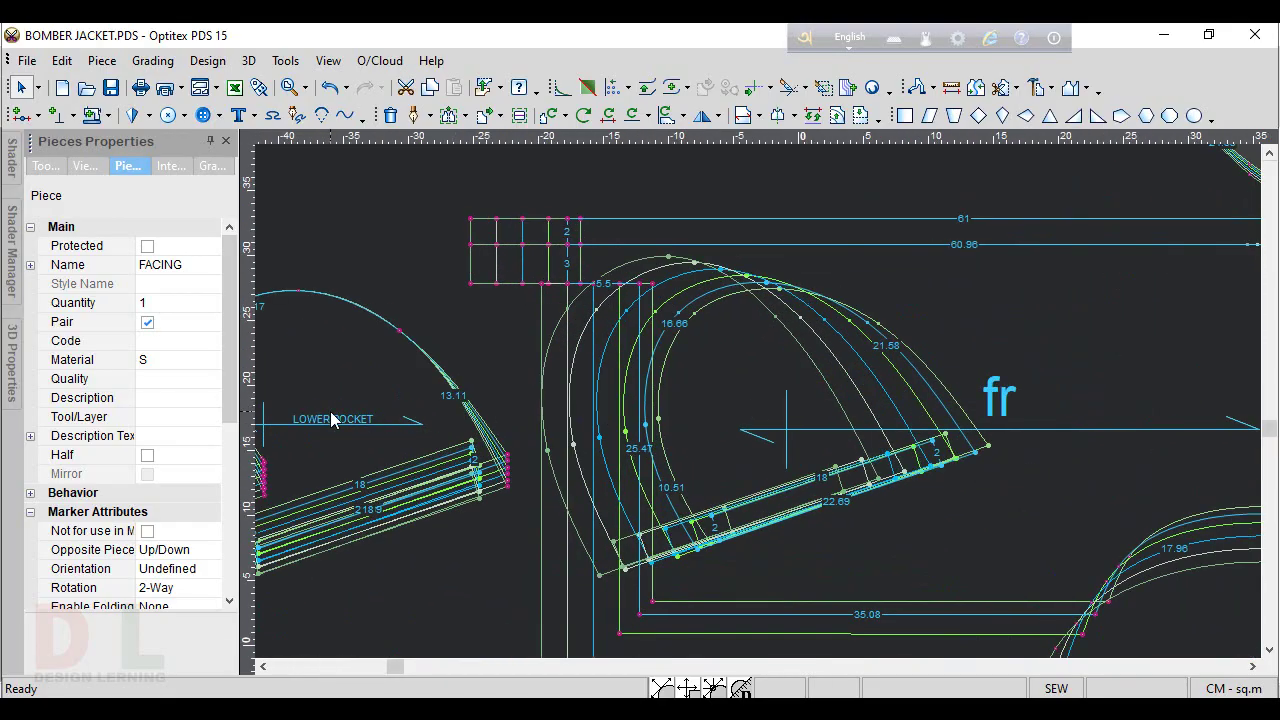
click(333, 420)
scroll(330, 422, down, 4)
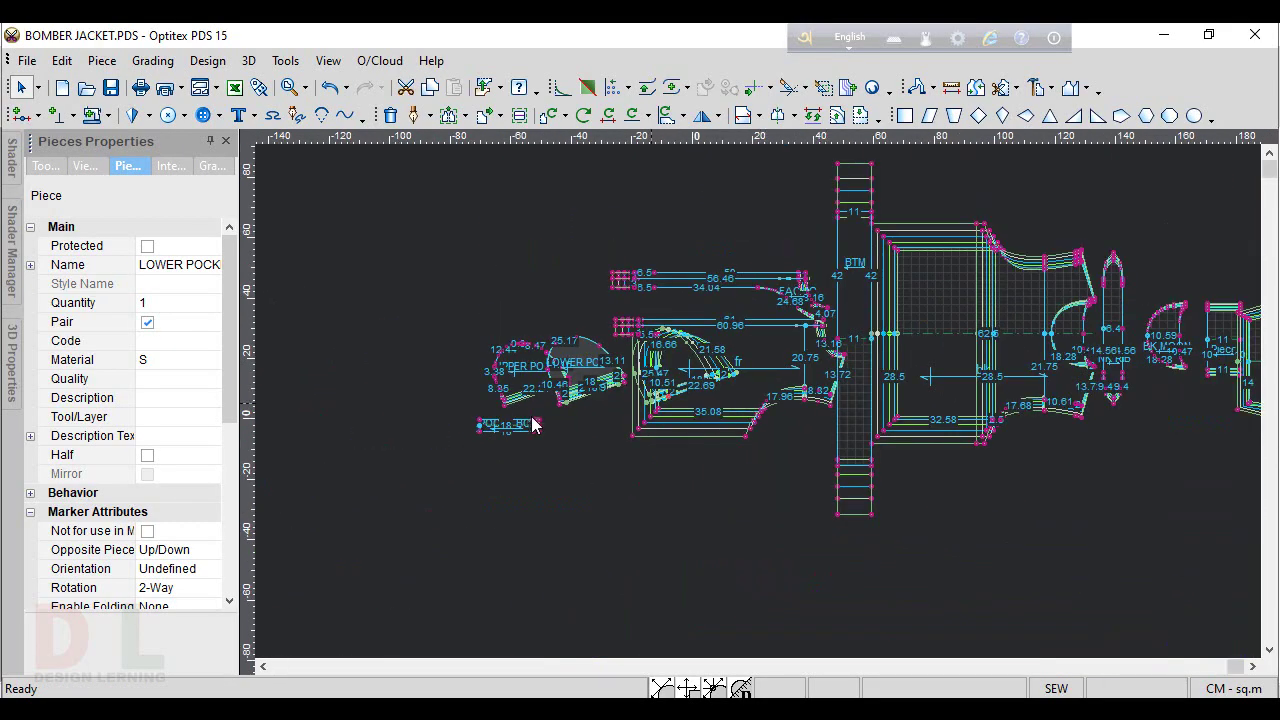
scroll(533, 425, up, 4)
click(833, 432)
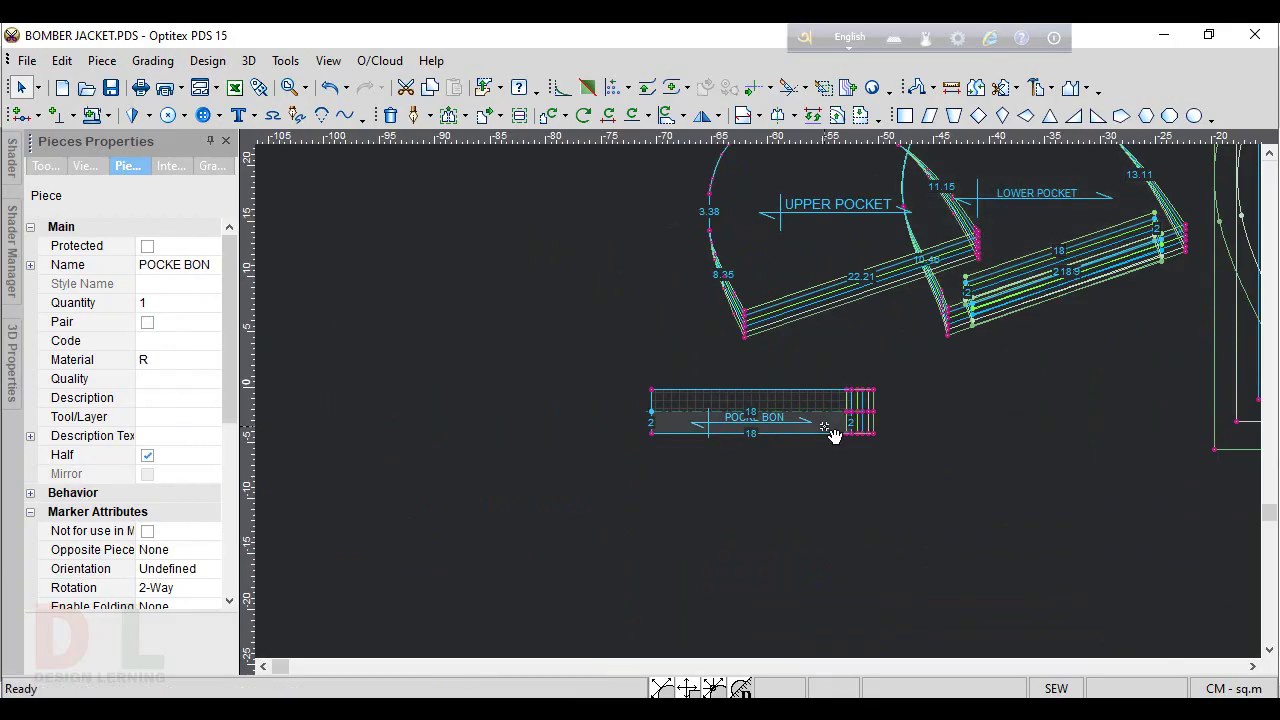
click(148, 323)
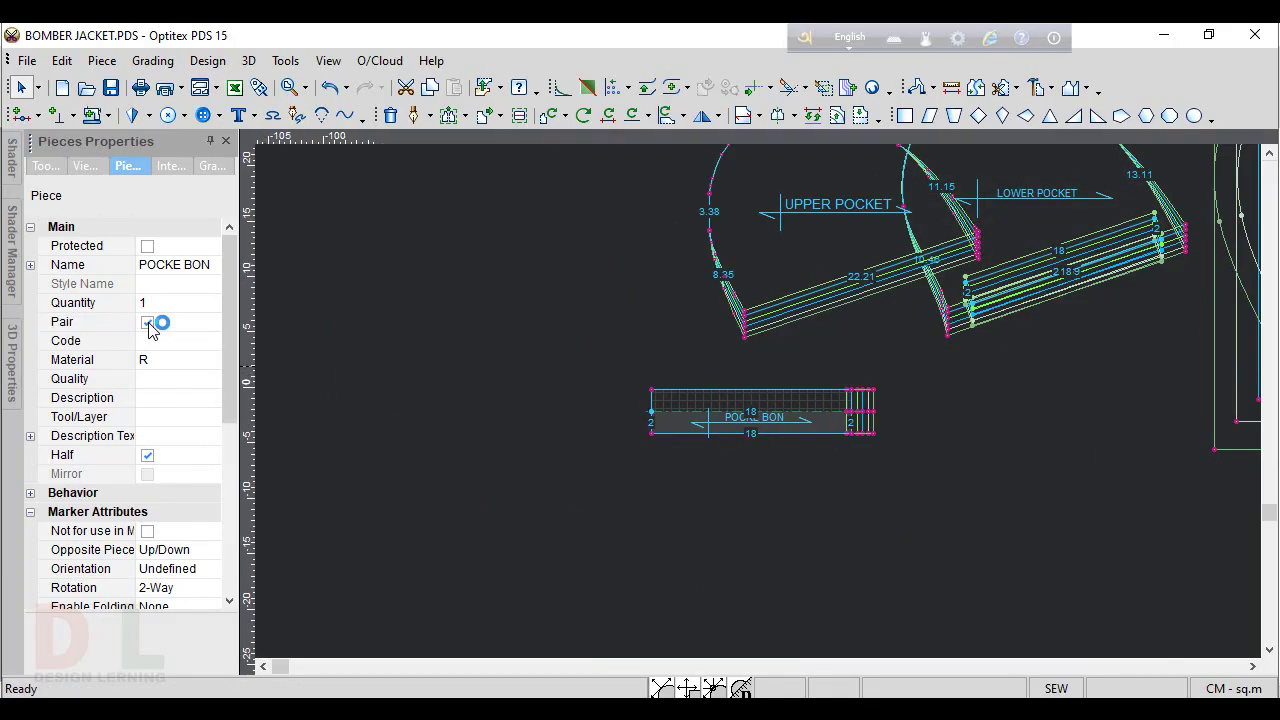
- Define the sleeve (SLV) and the adjacent rectangular piece named Piece as pairs
scroll(766, 403, down, 3)
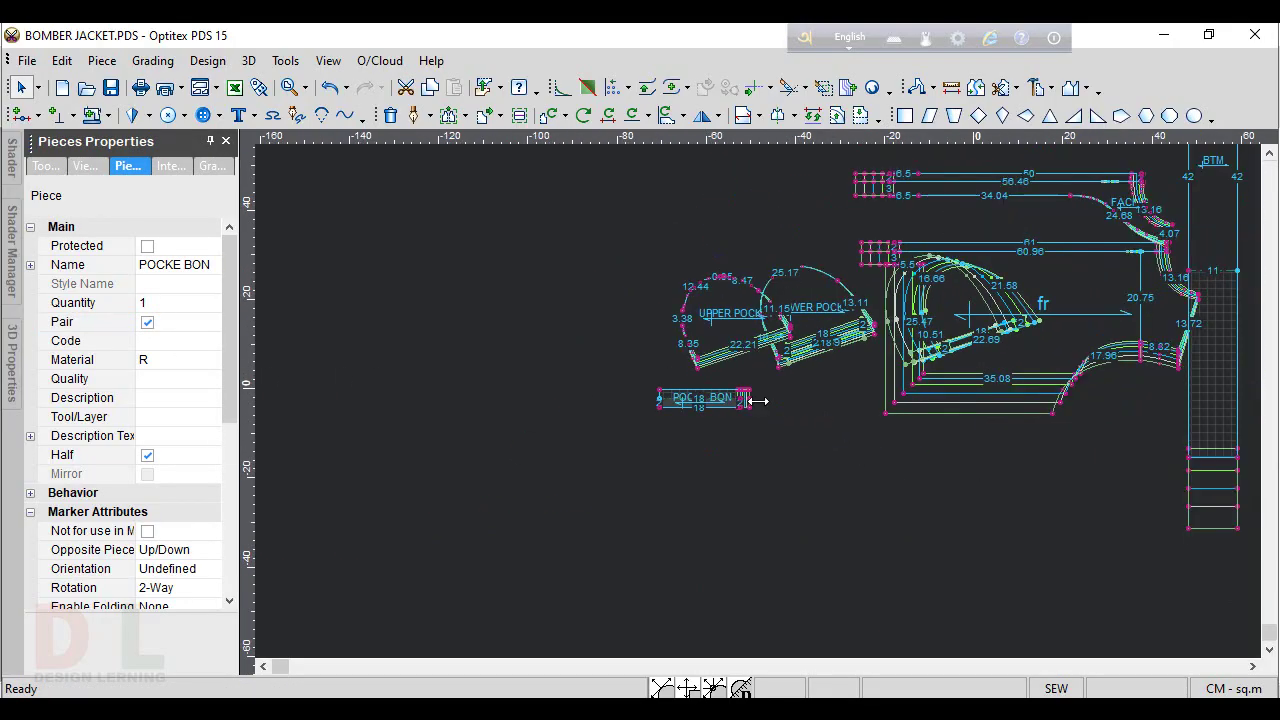
scroll(758, 402, down, 2)
scroll(960, 354, up, 3)
scroll(915, 403, down, 2)
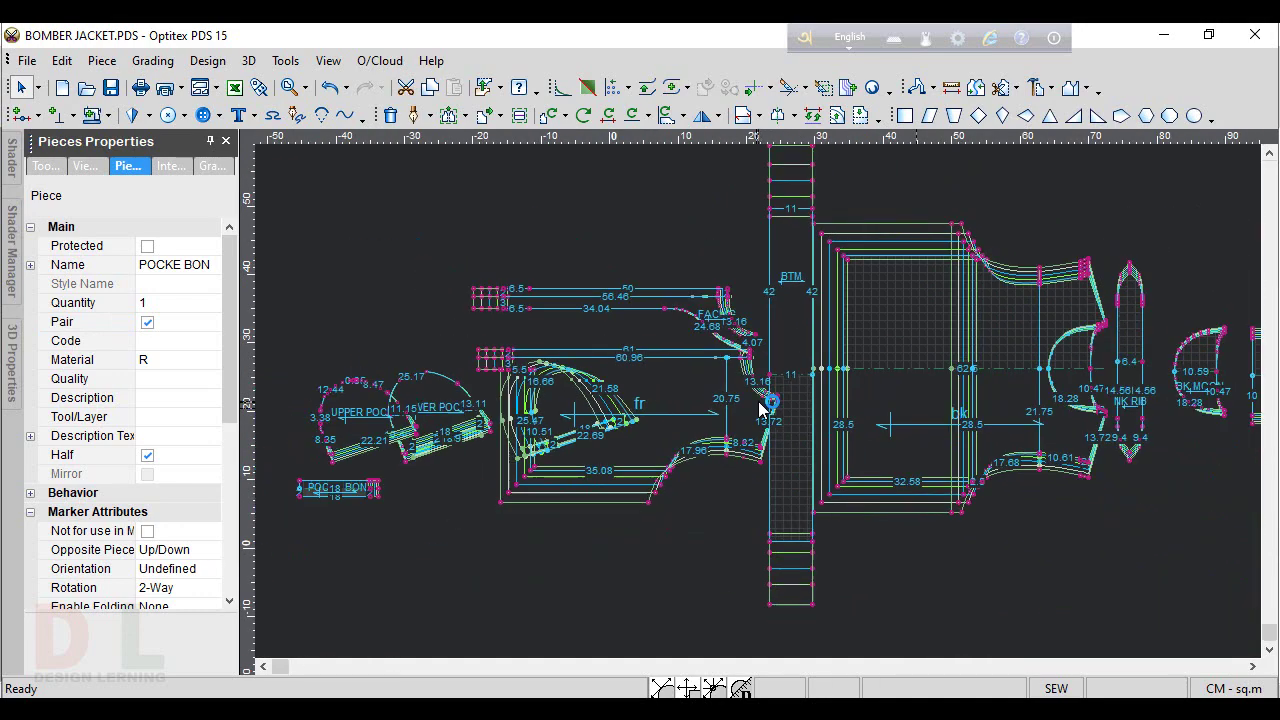
scroll(760, 405, down, 2)
scroll(760, 405, up, 3)
scroll(760, 405, up, 1)
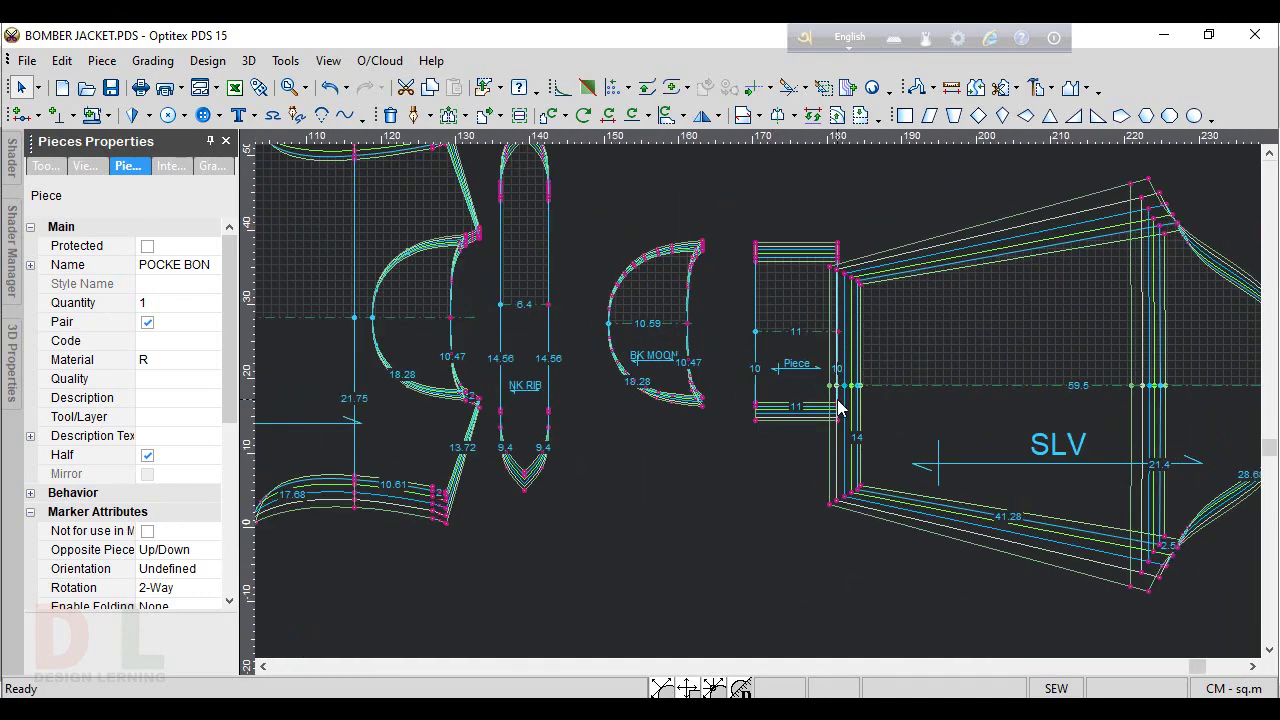
click(972, 396)
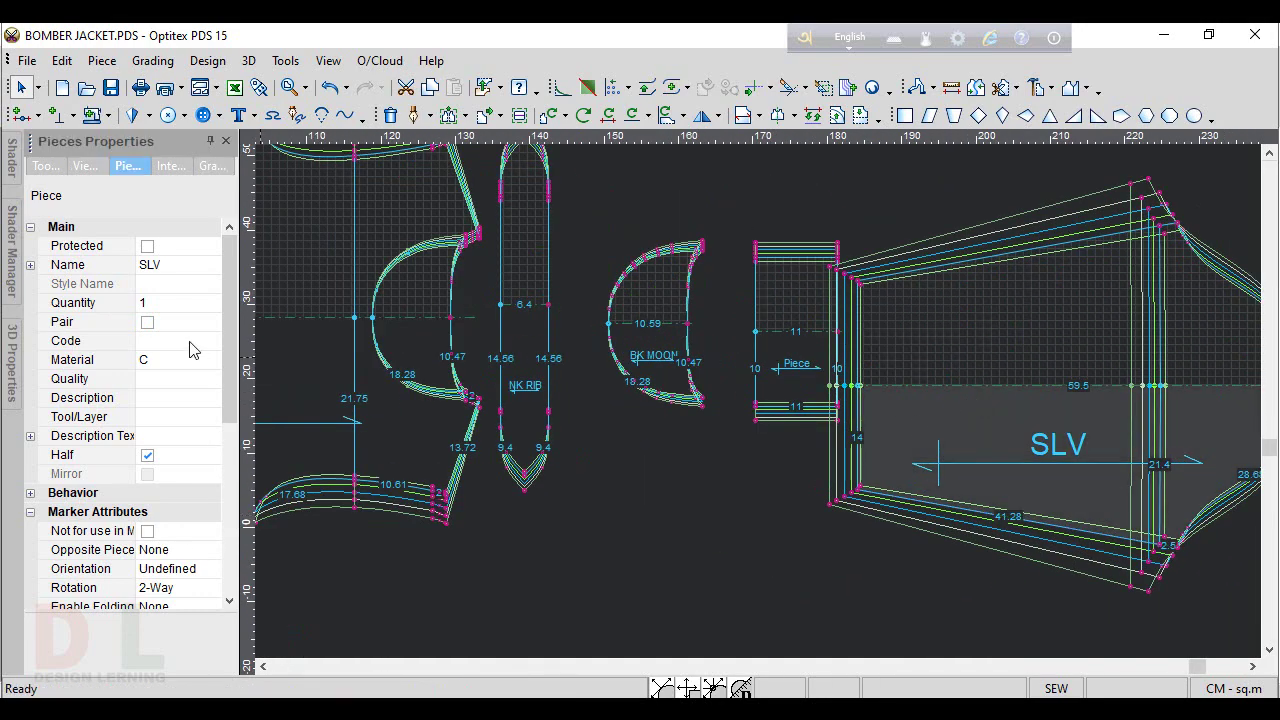
click(147, 322)
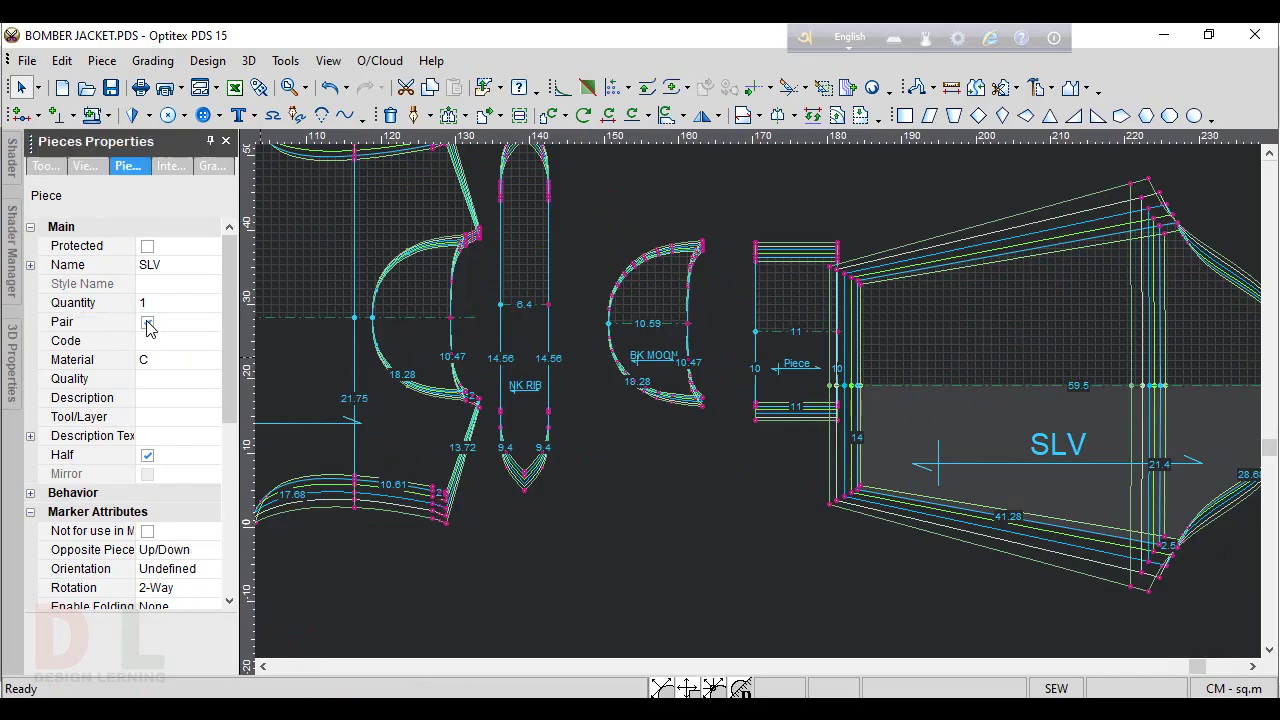
click(804, 356)
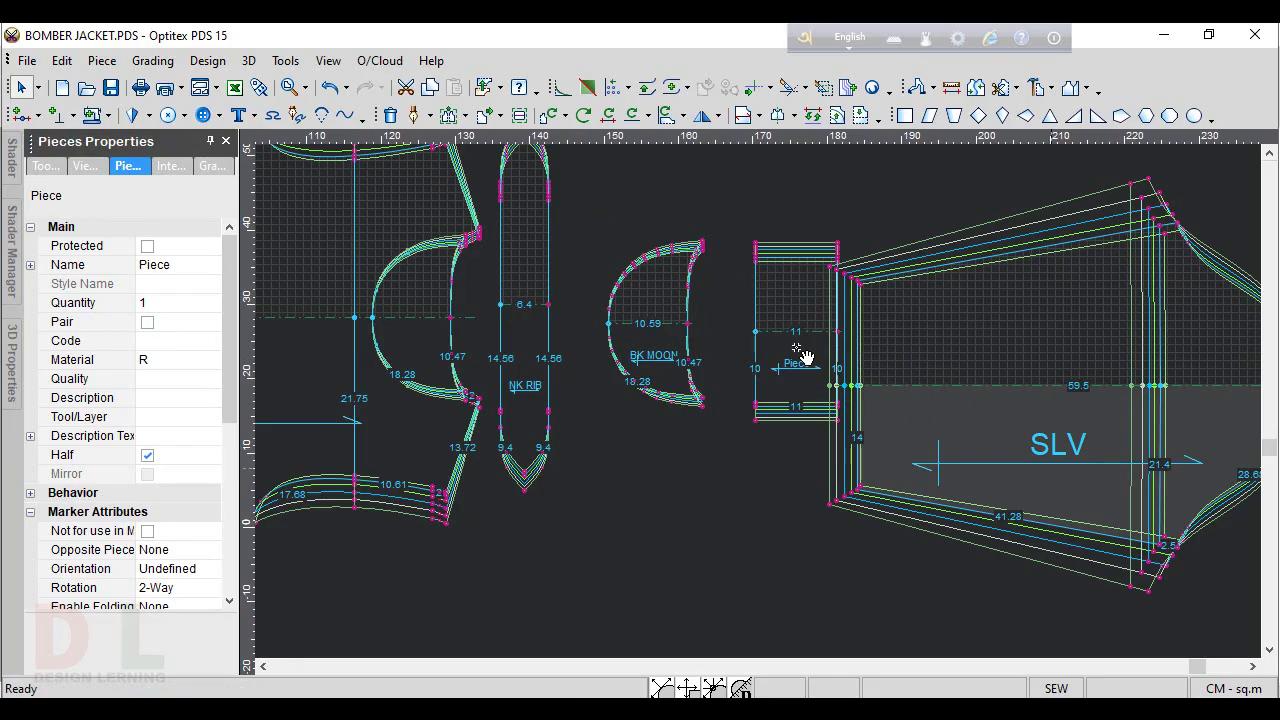
click(147, 322)
- Check the properties of the BK MOON and NK RIB pieces and save the pattern file
click(648, 355)
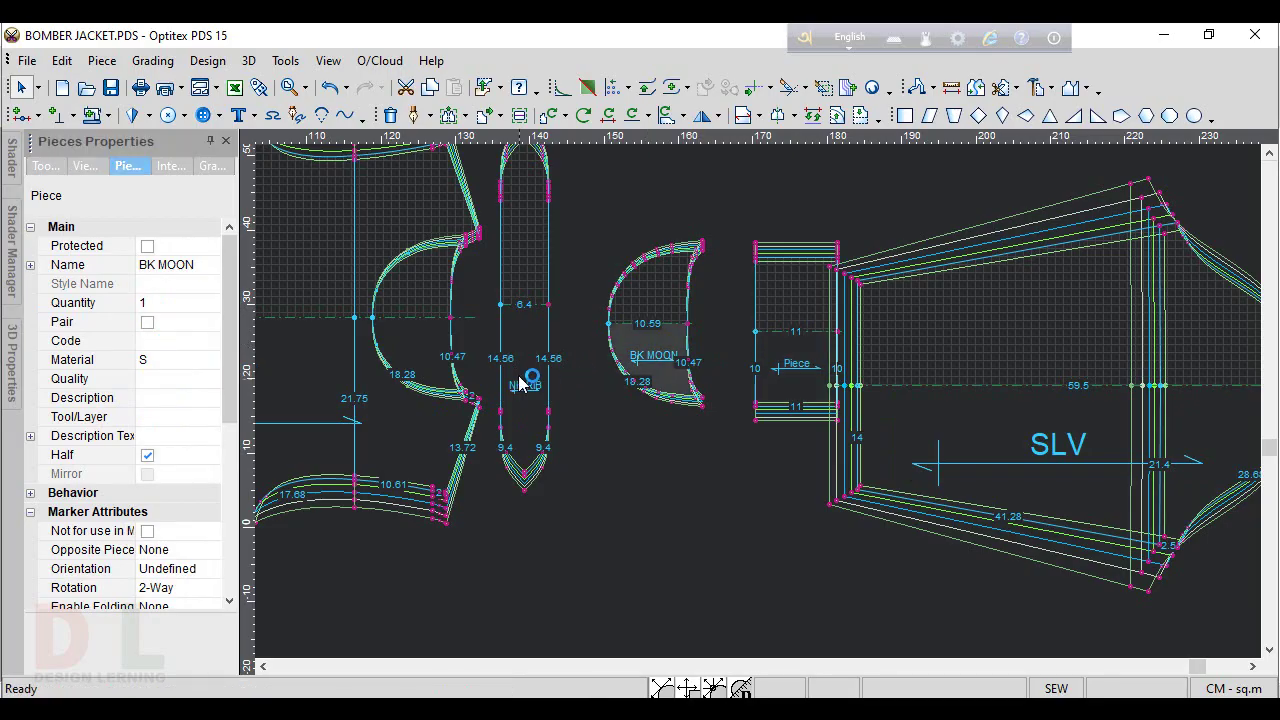
click(532, 430)
scroll(700, 423, down, 2)
scroll(755, 413, up, 2)
scroll(755, 413, down, 2)
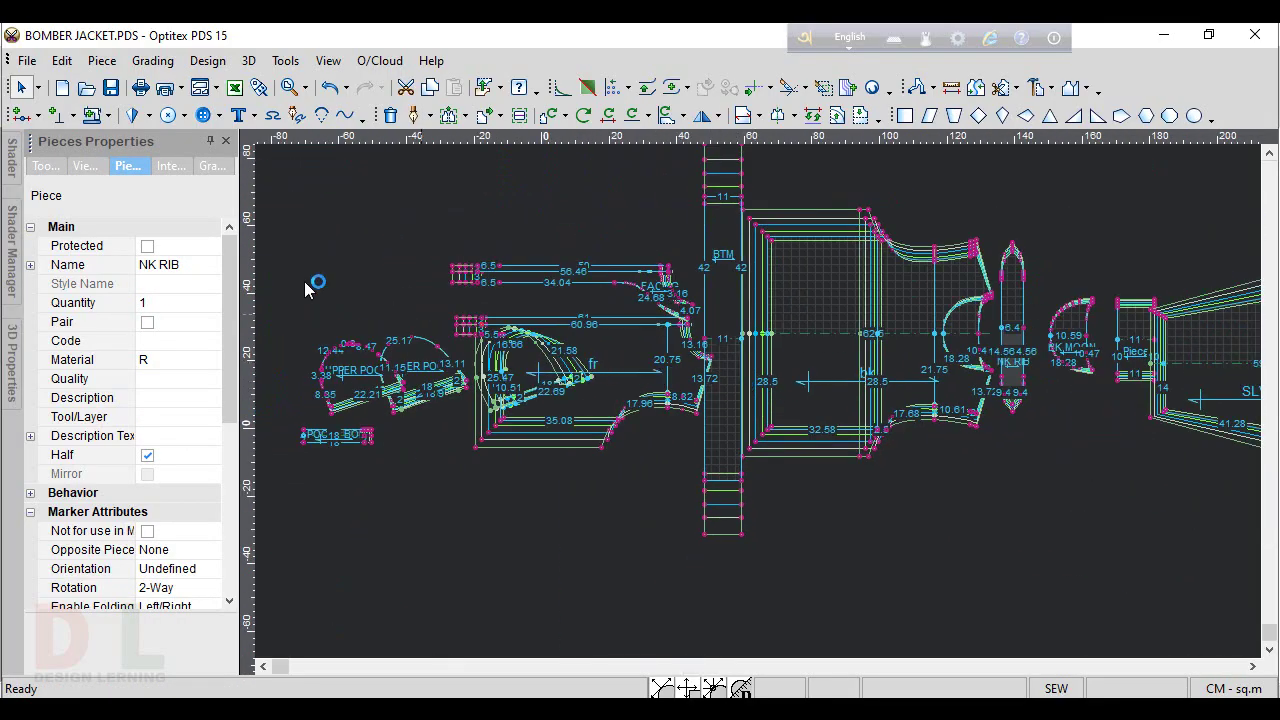
click(111, 87)
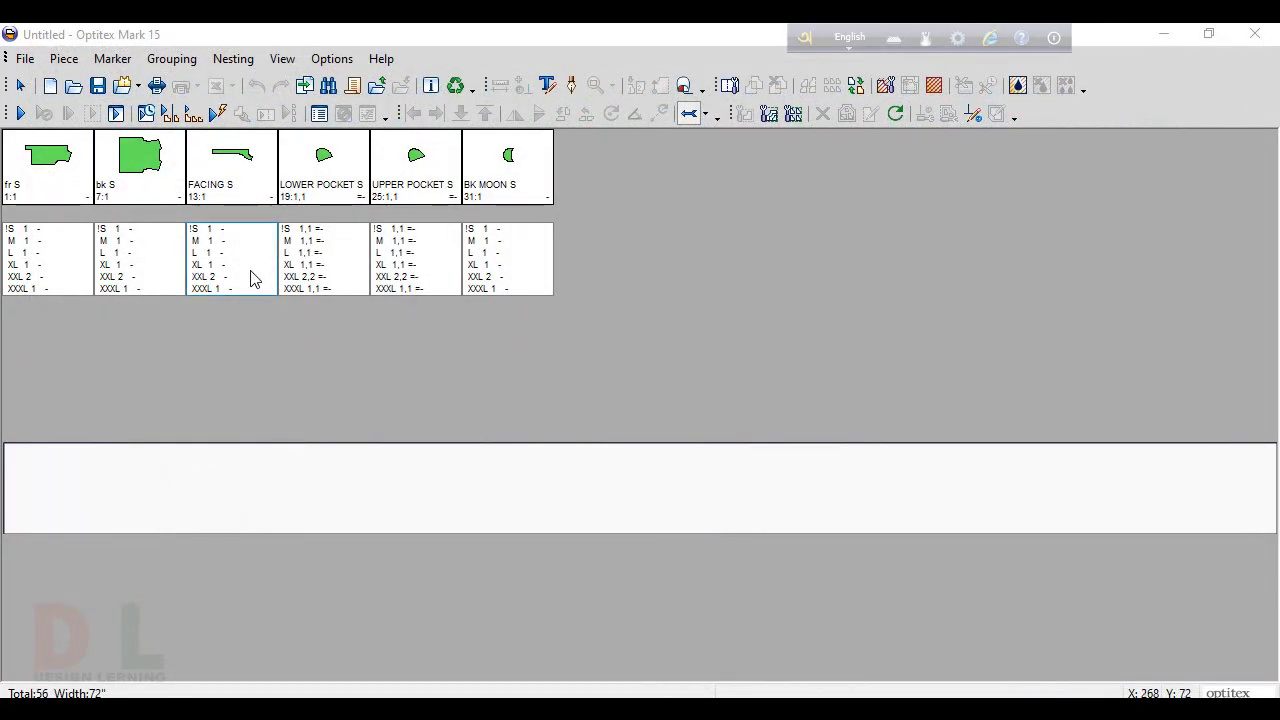
- Switch back to Optitex Mark and reload the BOMBER JACKET.PDS style in the order to update the pieces
click(122, 86)
click(629, 393)
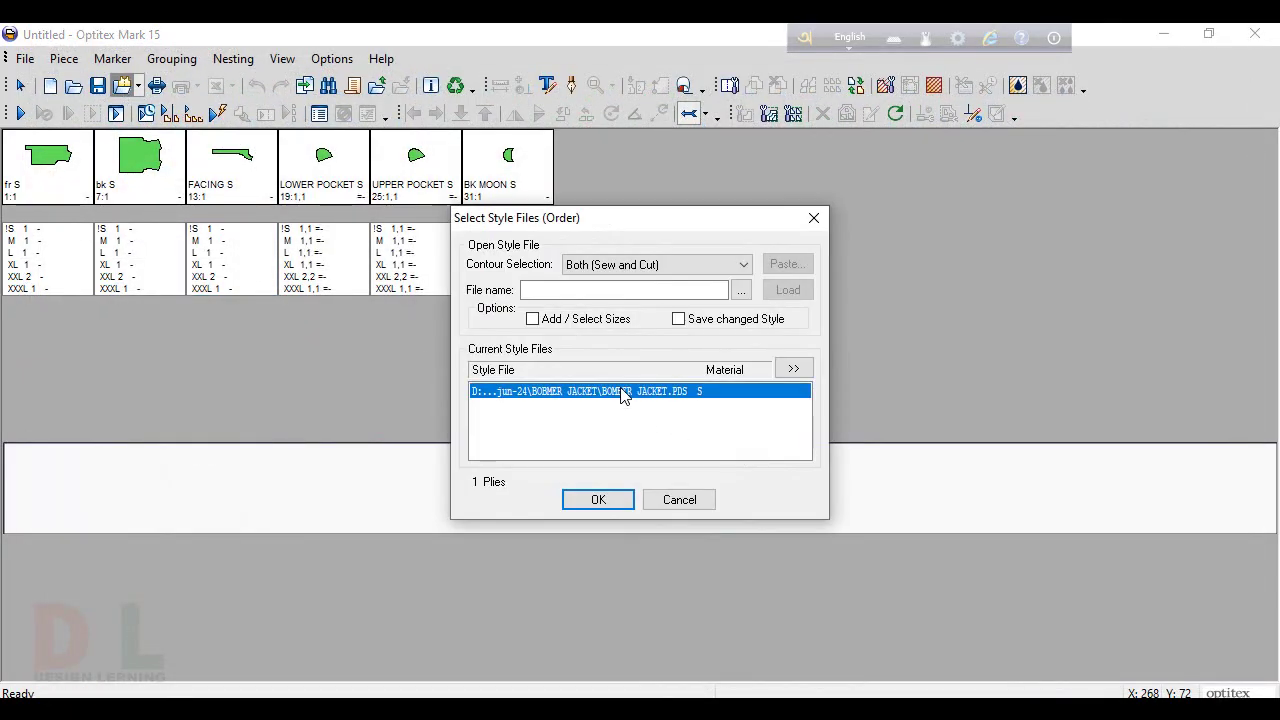
right_click(630, 393)
click(712, 443)
click(597, 500)
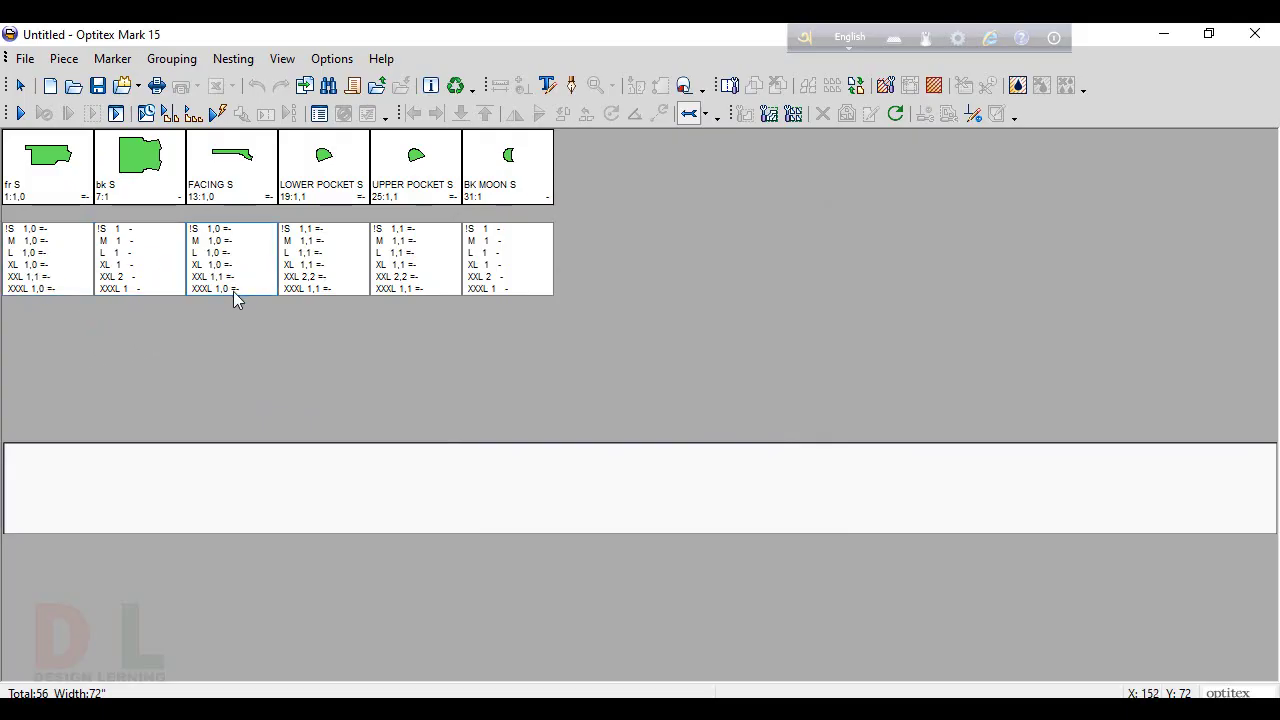
- Set the quantity of the fr and FACING pieces to 2 in the BOMBER JACKET.PDS order
click(123, 85)
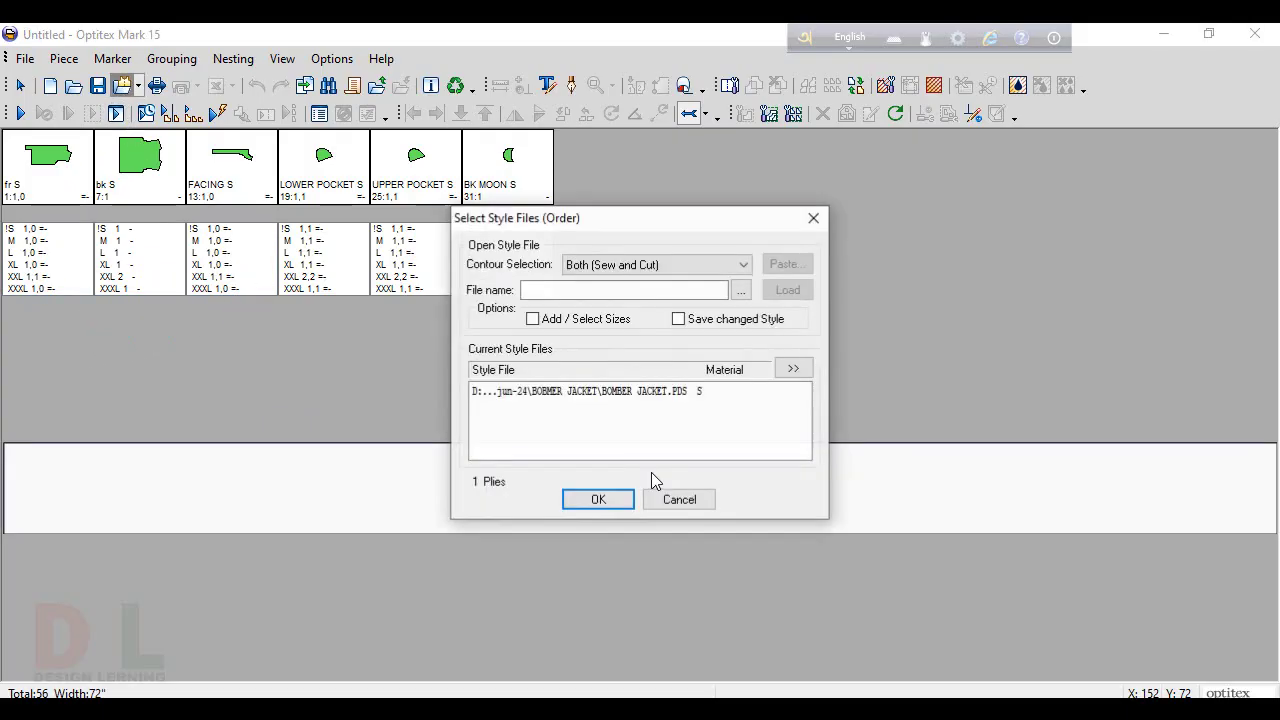
double_click(598, 392)
click(515, 310)
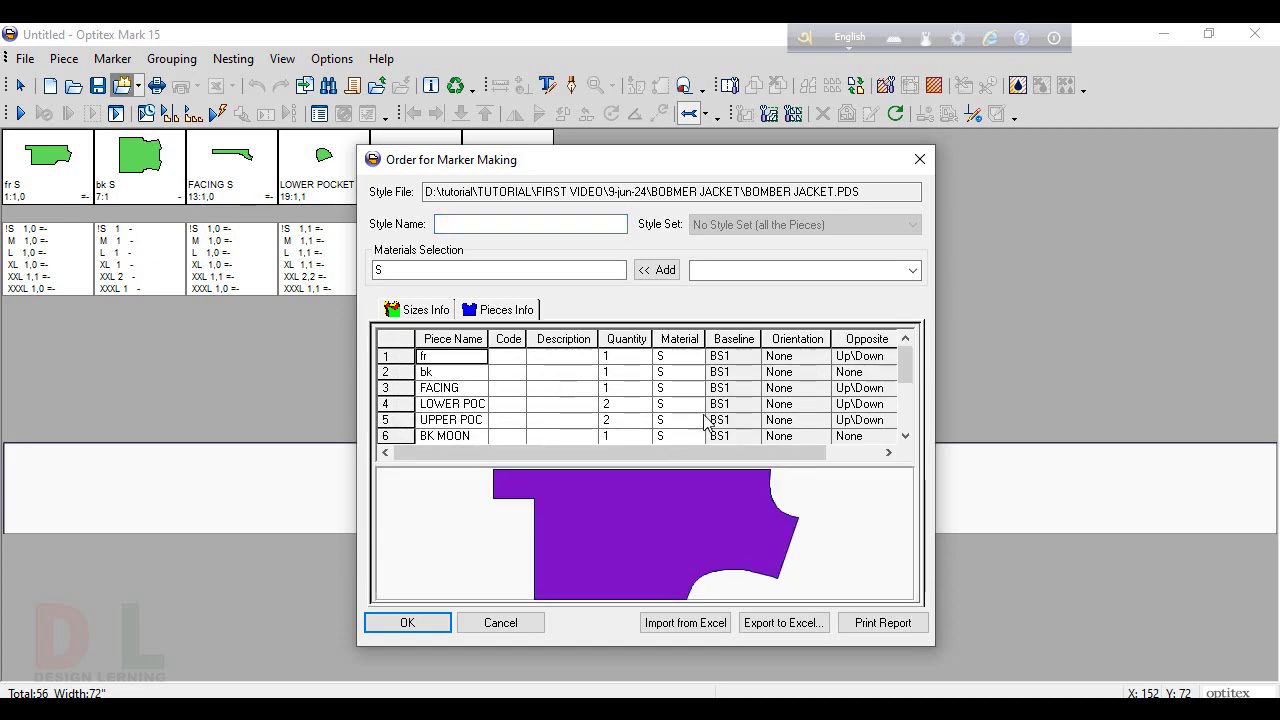
click(625, 358)
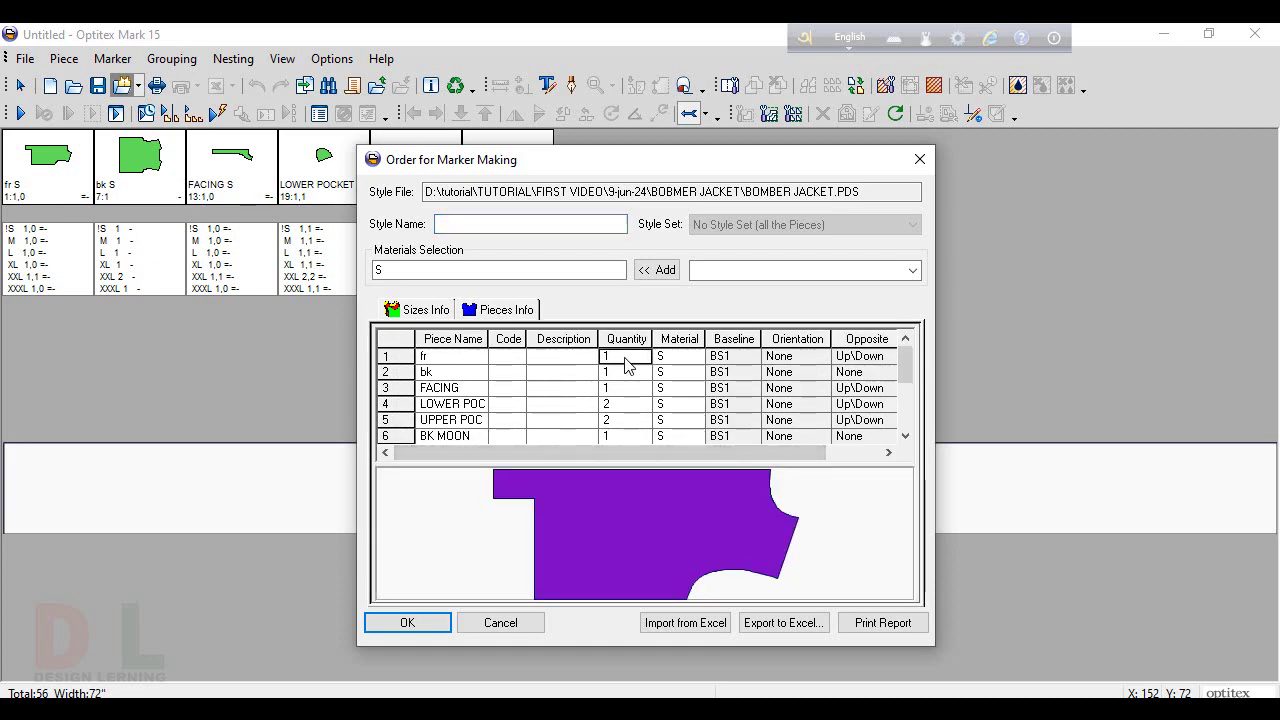
key(Down)
key(Down)
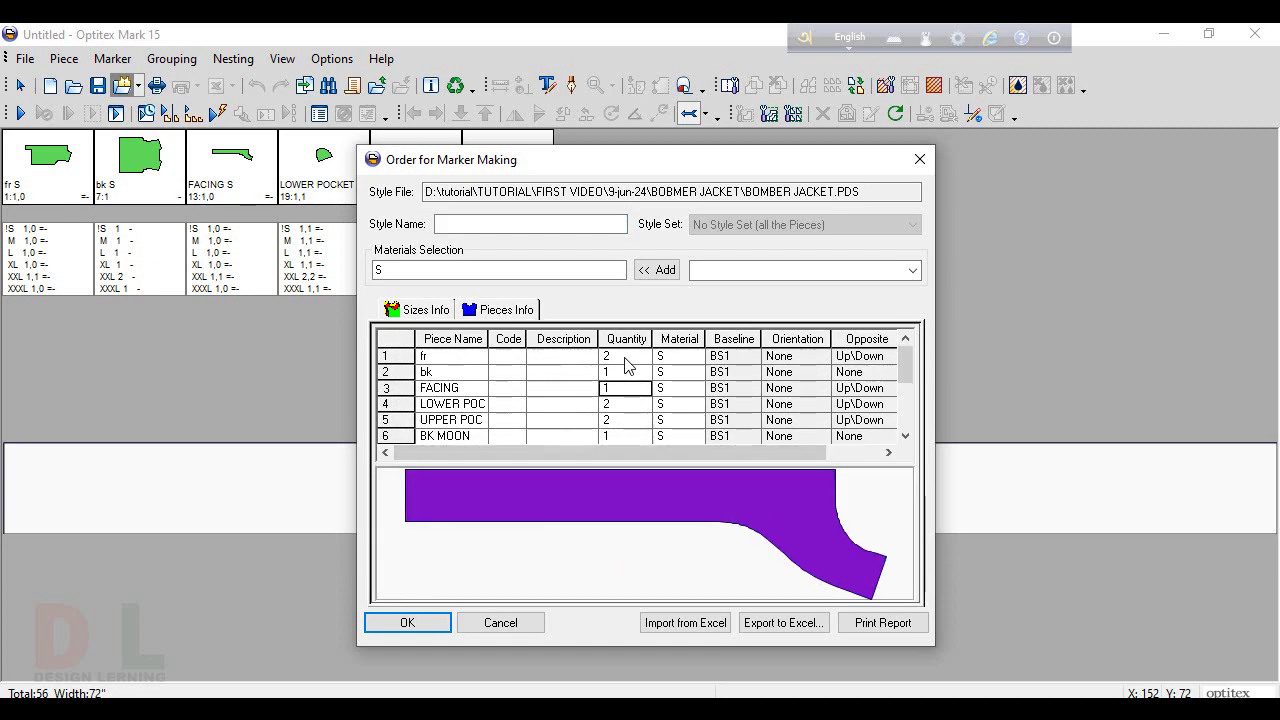
text(2)
- Review the quantity, material, opposite and rotation settings of the remaining pieces in the order, down to NK RIB
key(Down)
key(Down)
key(Down)
key(Down)
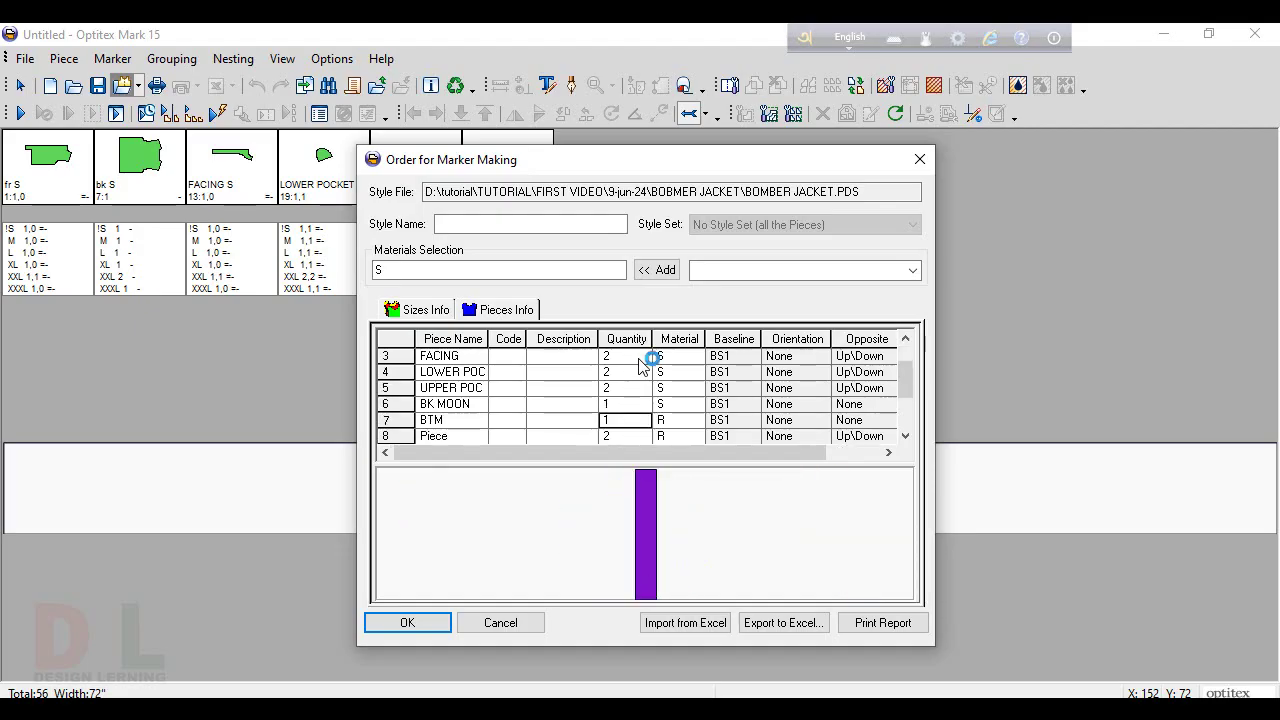
key(Down)
key(Down)
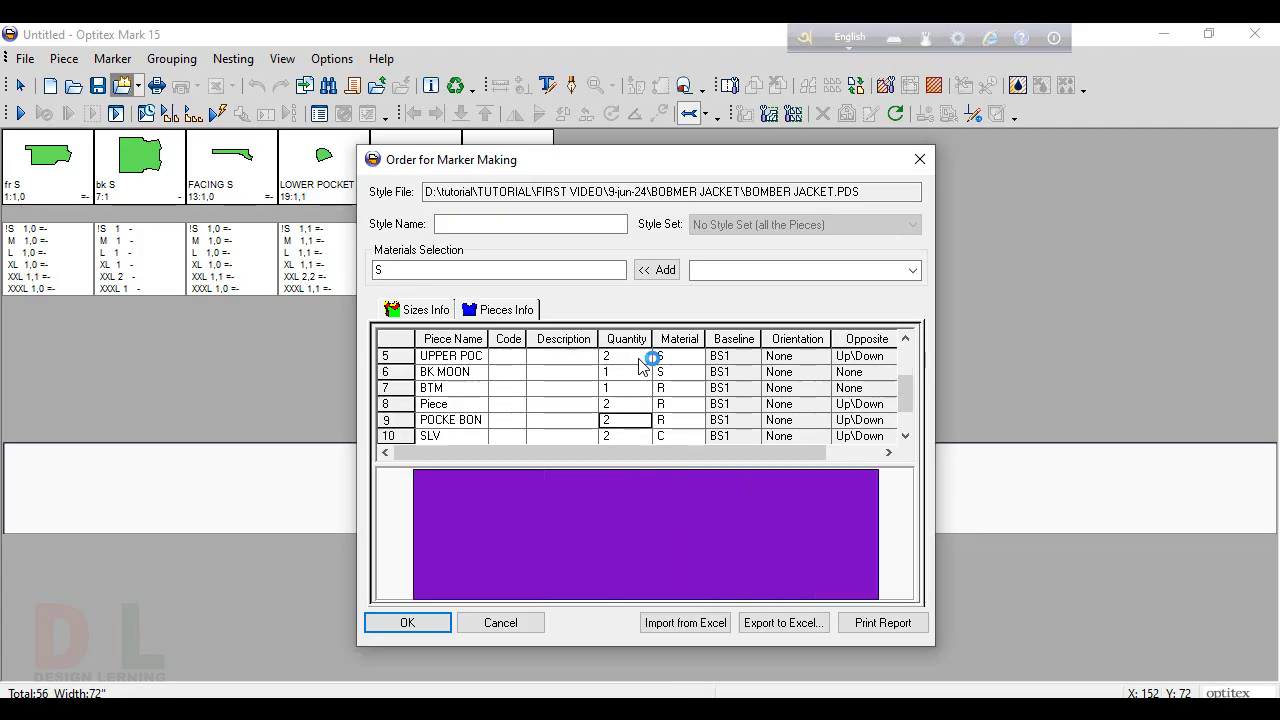
key(Down)
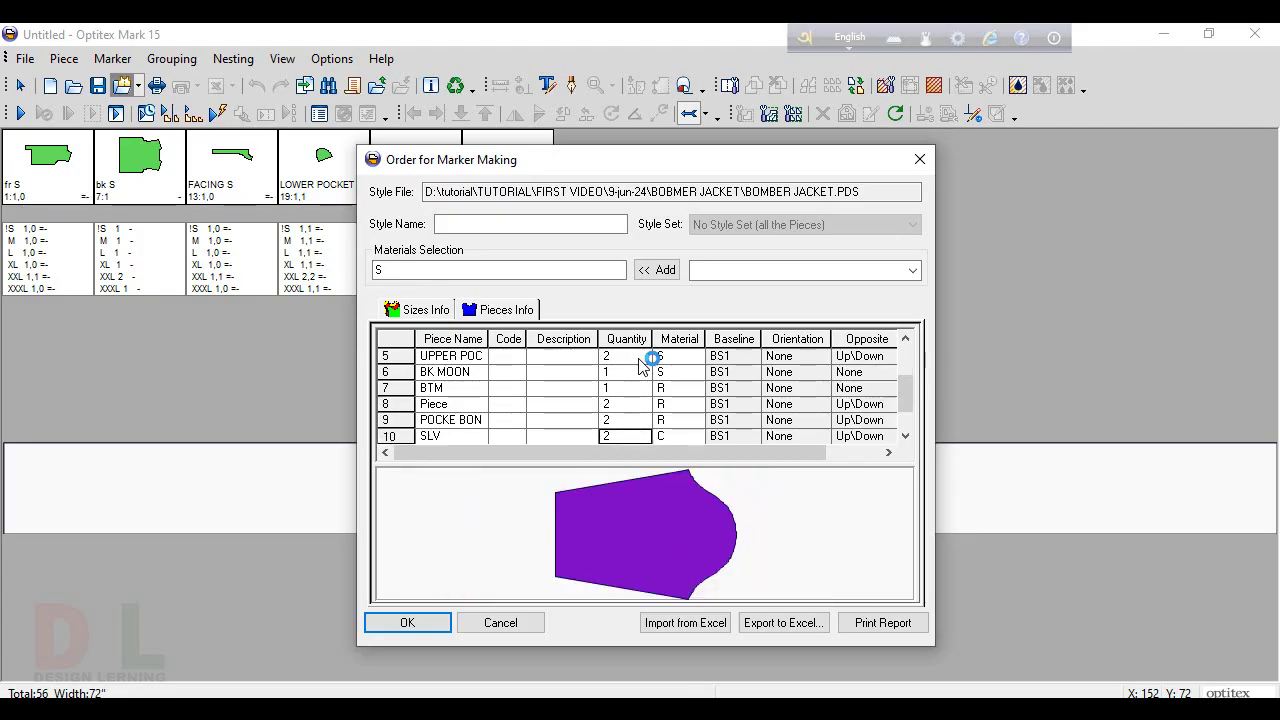
key(Down)
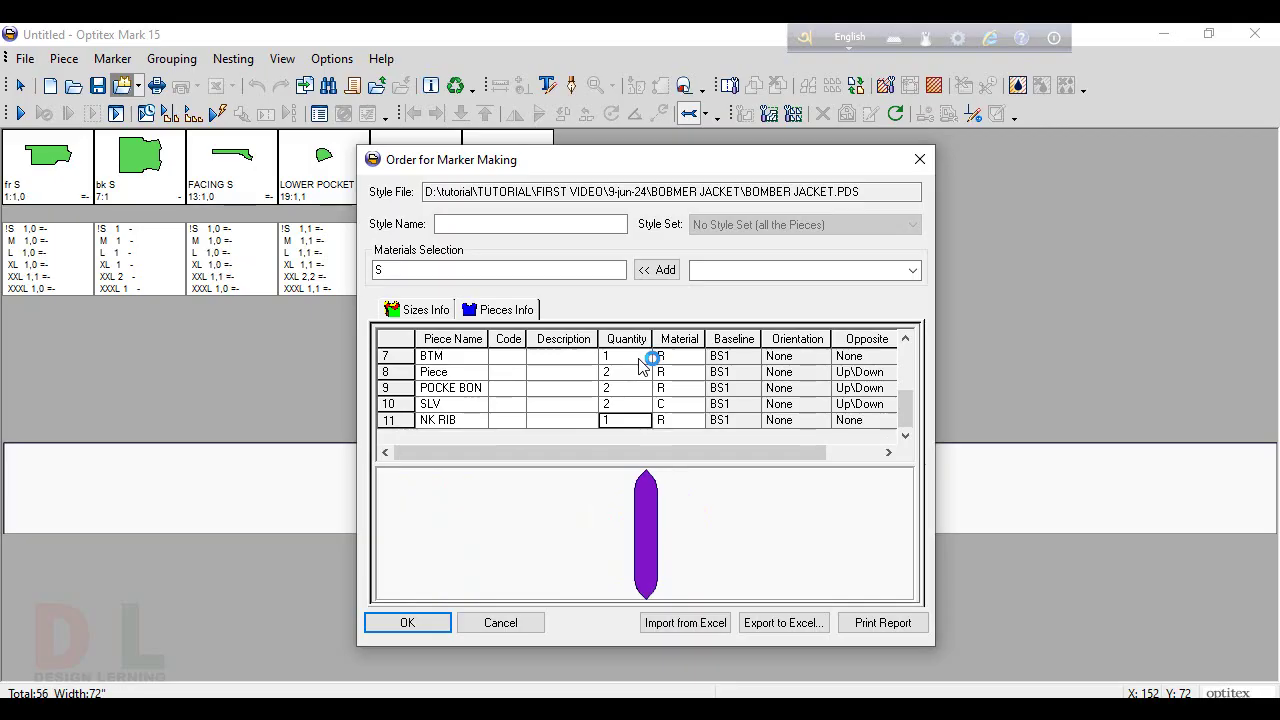
key(Up)
key(Up)
key(Up)
drag(640, 450, 928, 452)
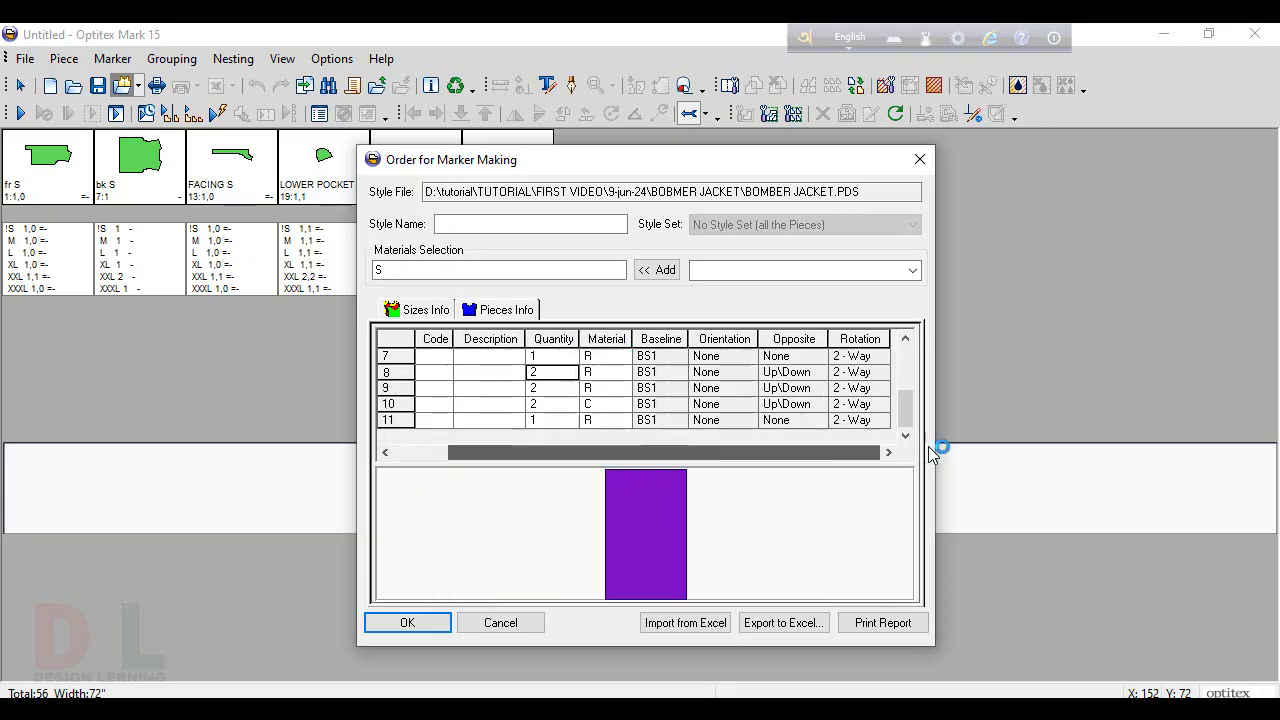
drag(764, 451, 801, 464)
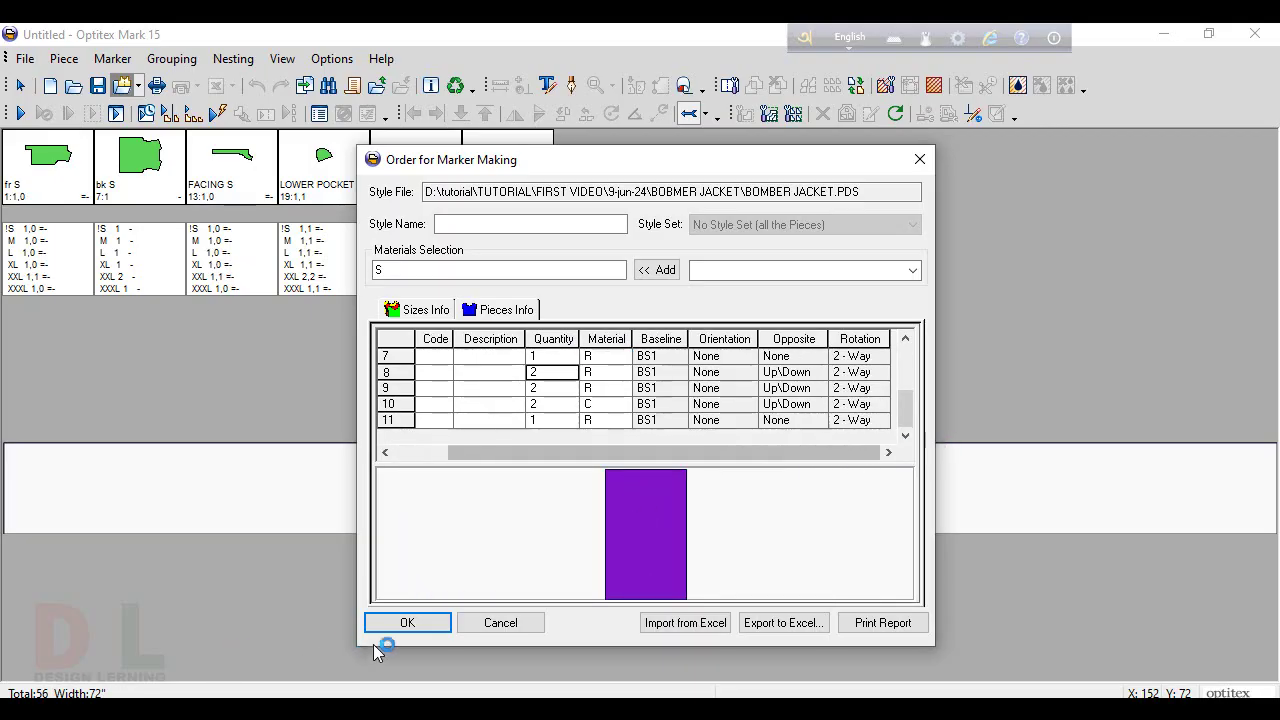
- Confirm the piece changes and the style order to refresh the pieces available for the marker
click(406, 623)
click(609, 451)
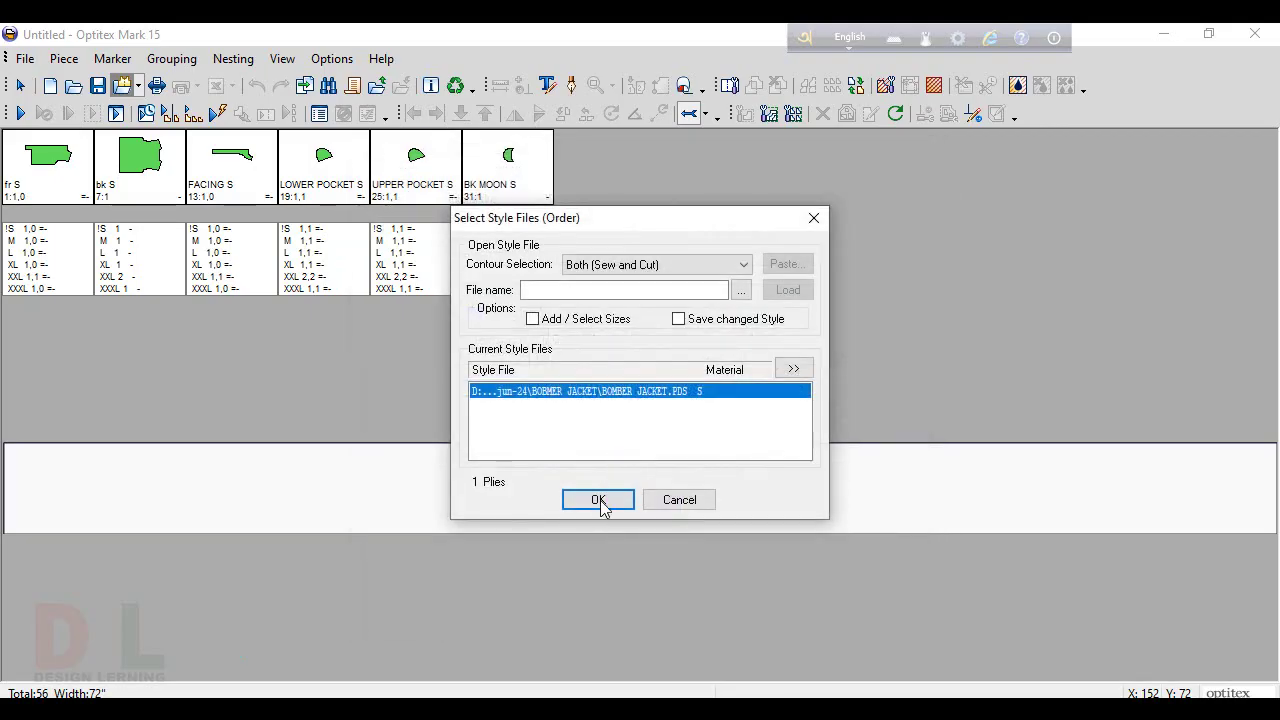
click(598, 502)
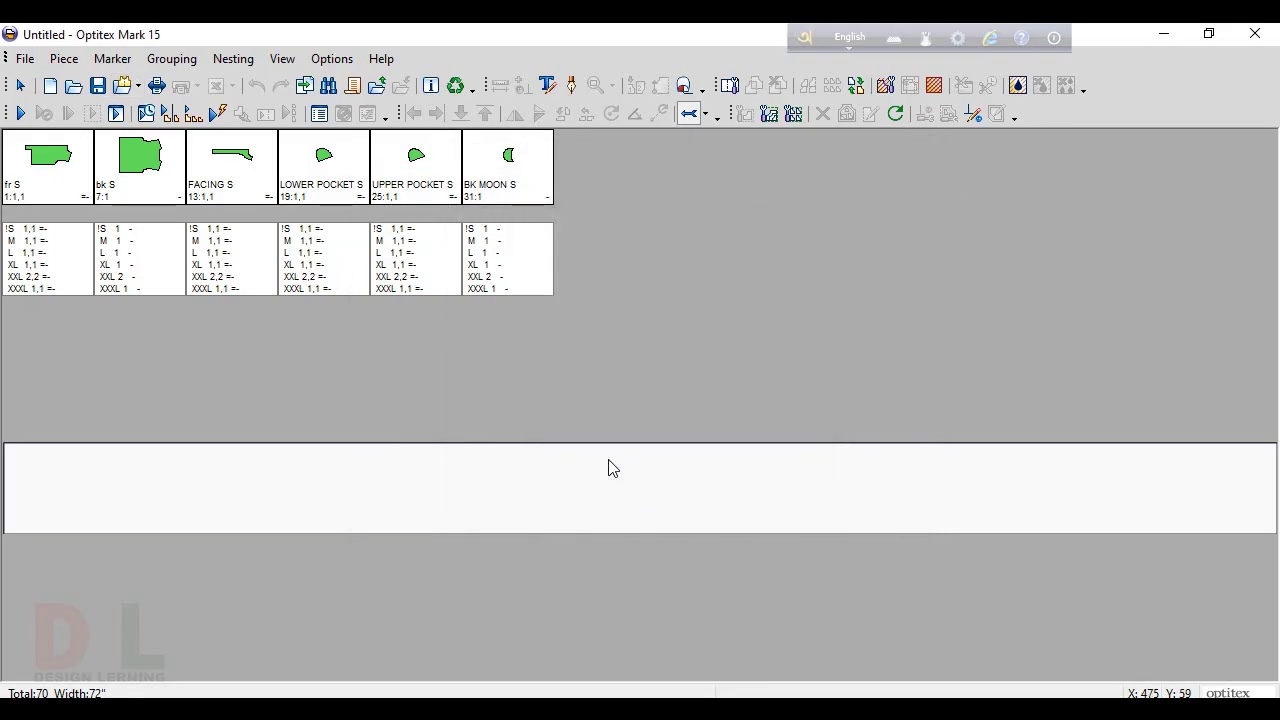
- Switch to the mens guideline measurement PDF to look at the bomber jacket page, and return to Optitex Mark
click(182, 709)
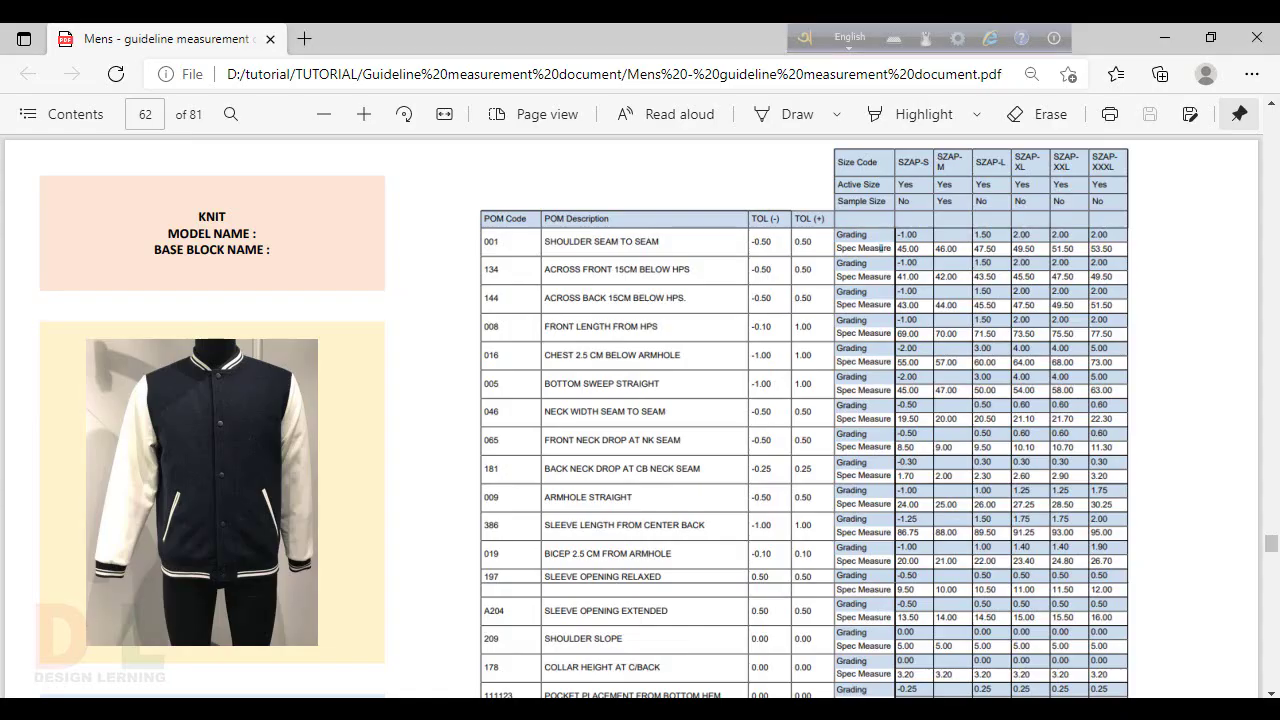
click(942, 304)
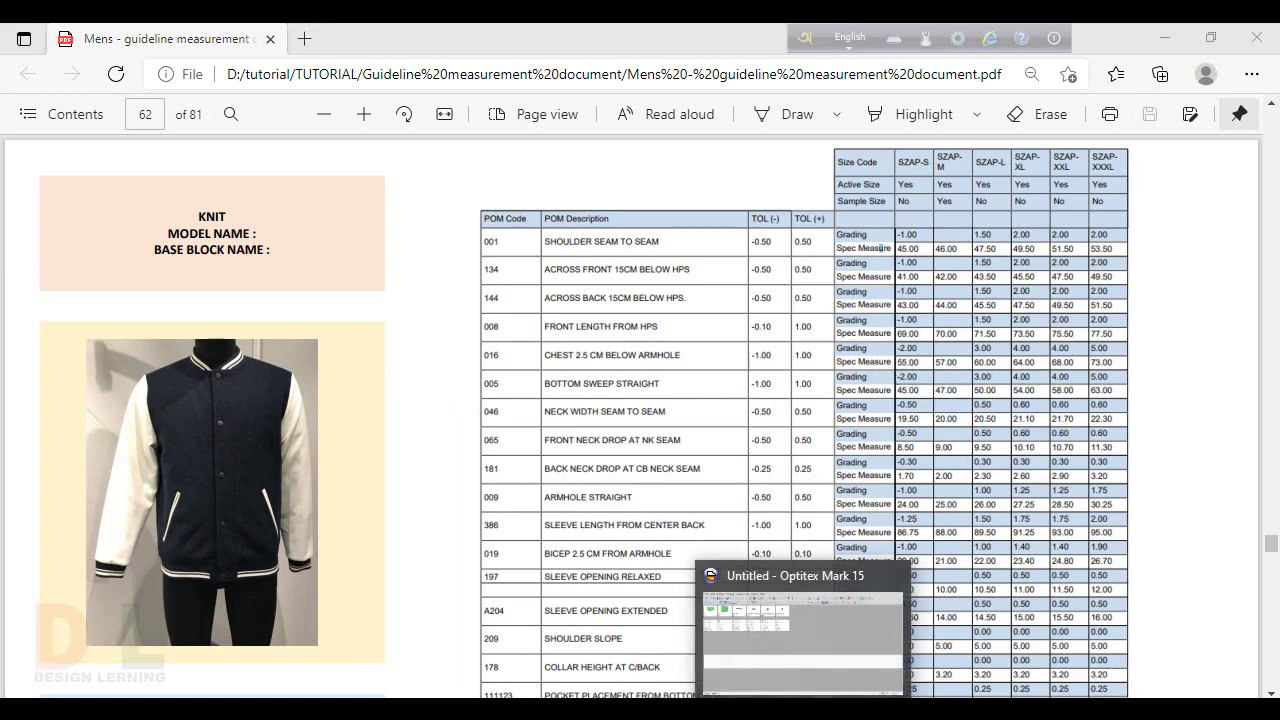
click(820, 635)
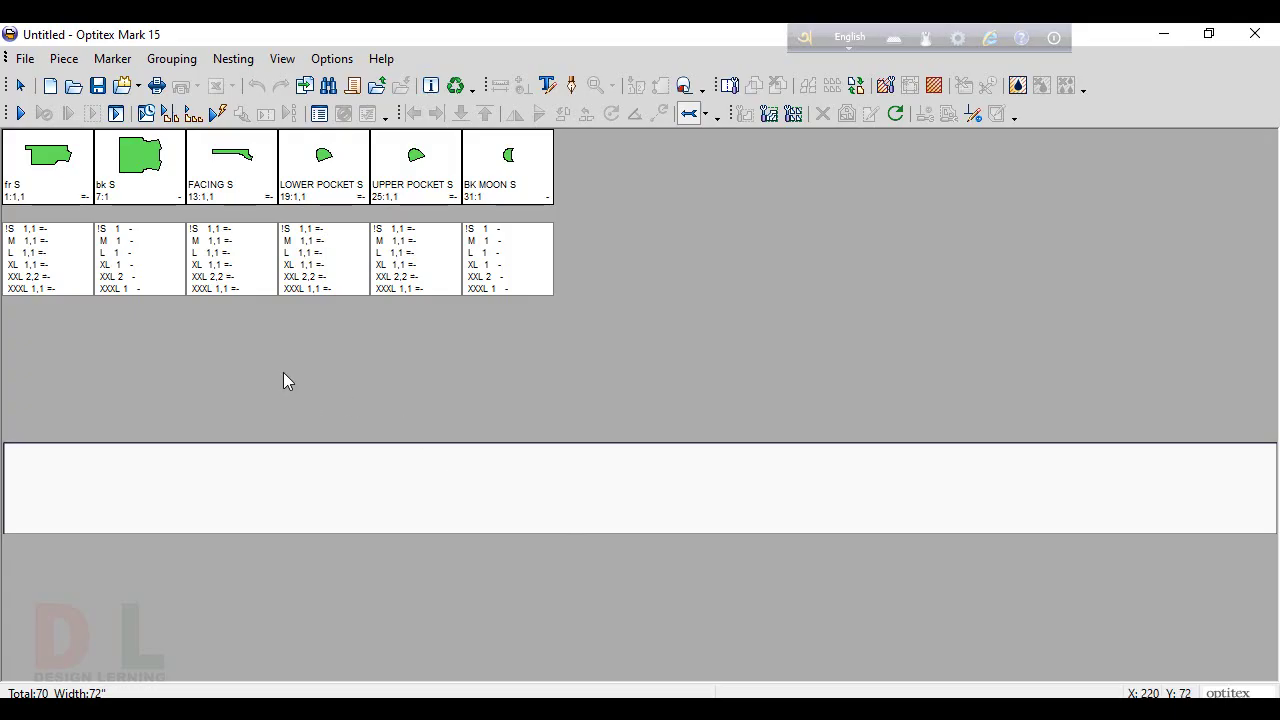
- Set the global scale factor of the pieces to 2% in X and 2% in Y
click(60, 60)
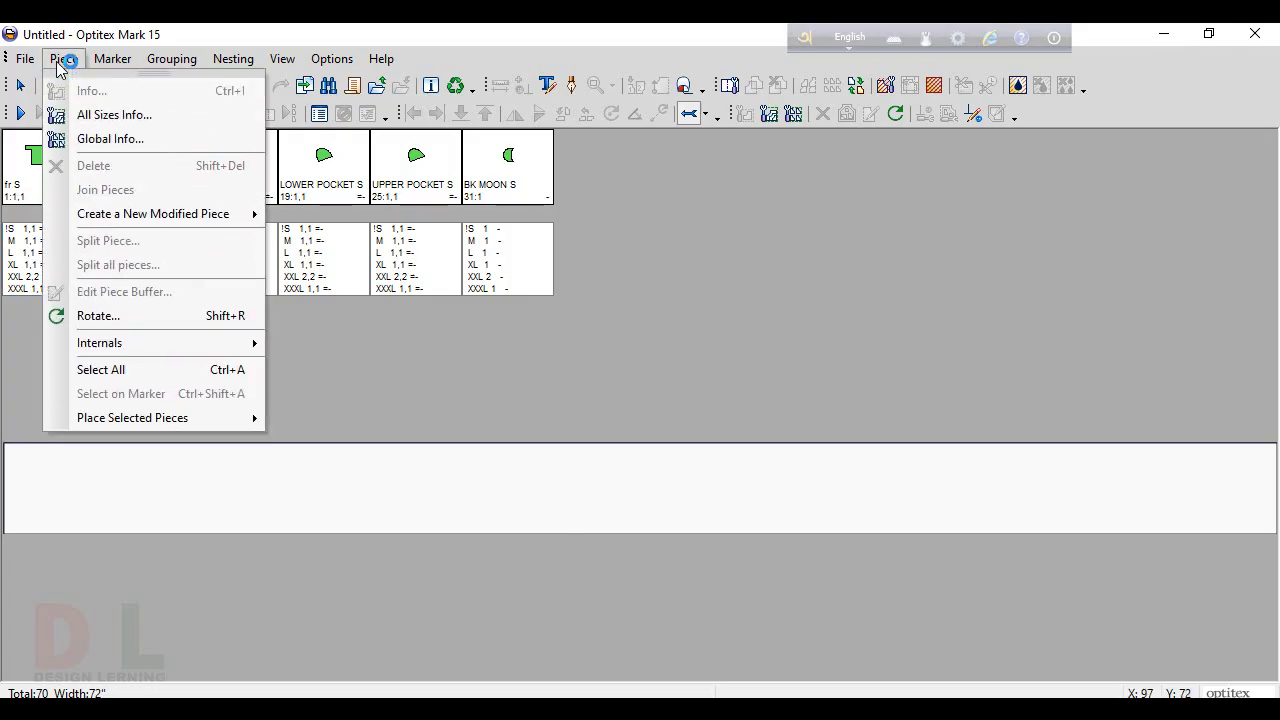
click(112, 142)
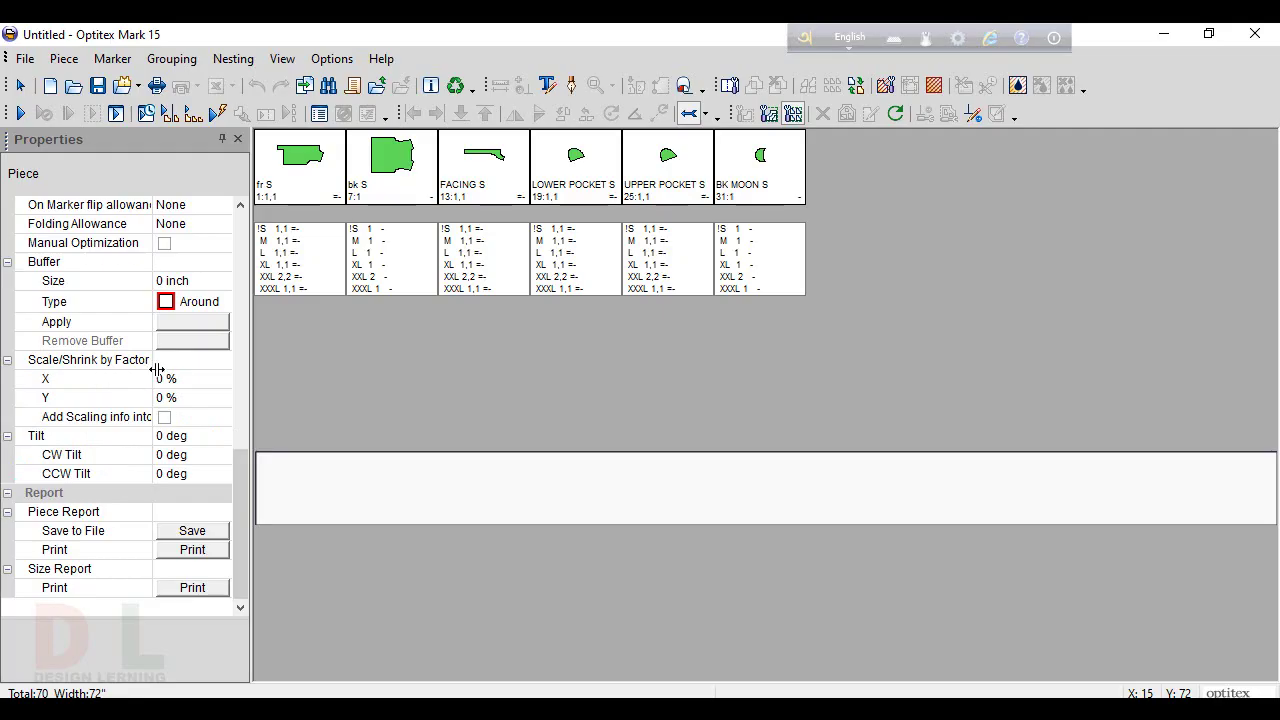
click(217, 398)
text(2)
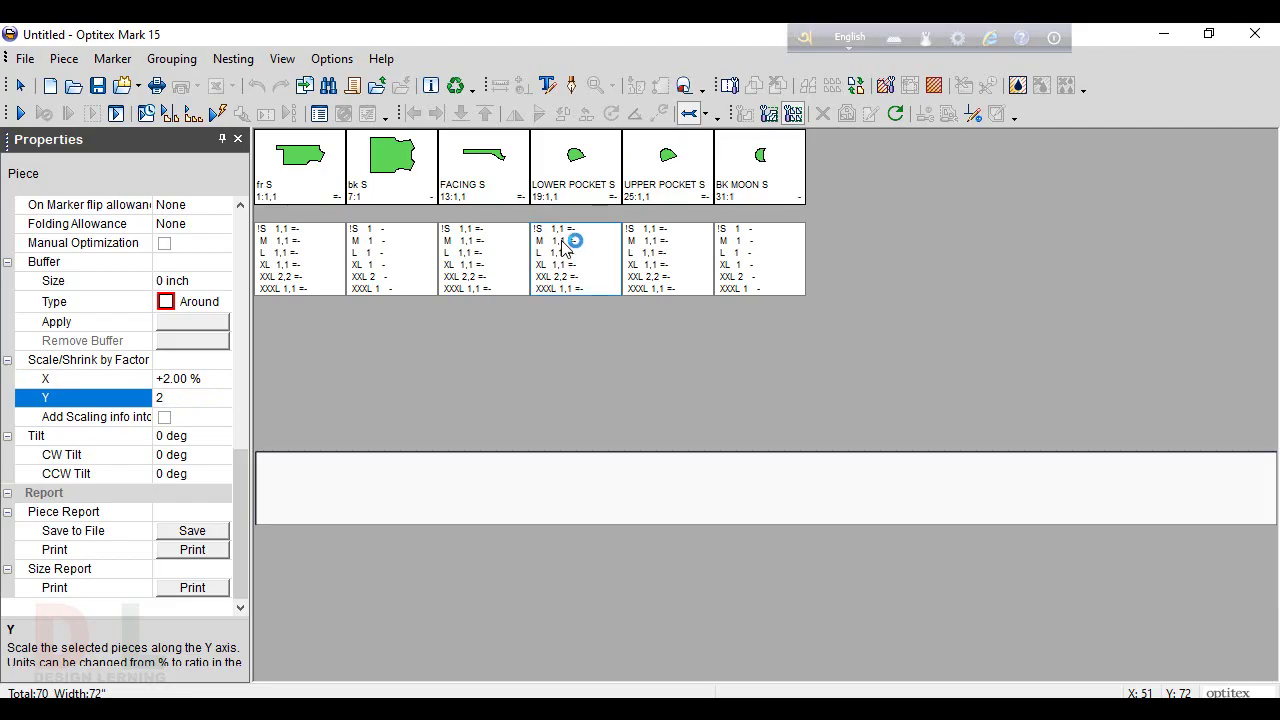
- Run automatic nesting on all pieces, close the piece properties, and stop the nesting once the pieces are placed
click(229, 62)
click(251, 90)
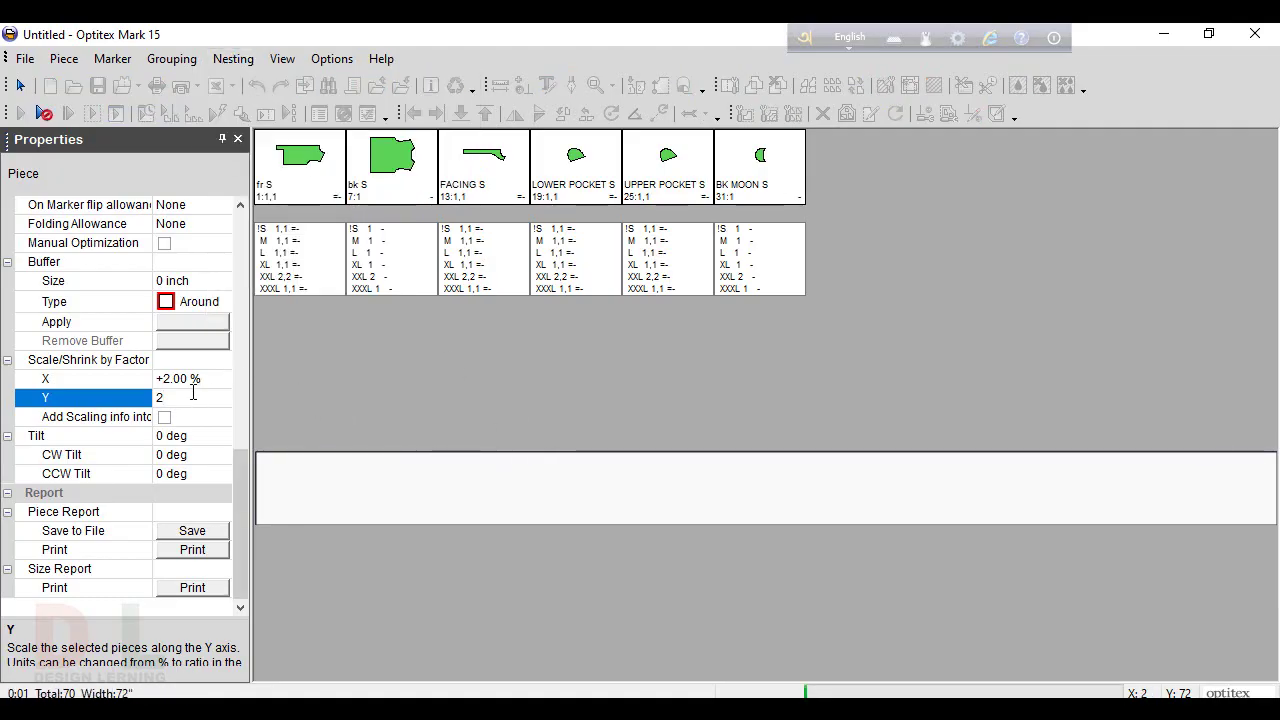
click(238, 139)
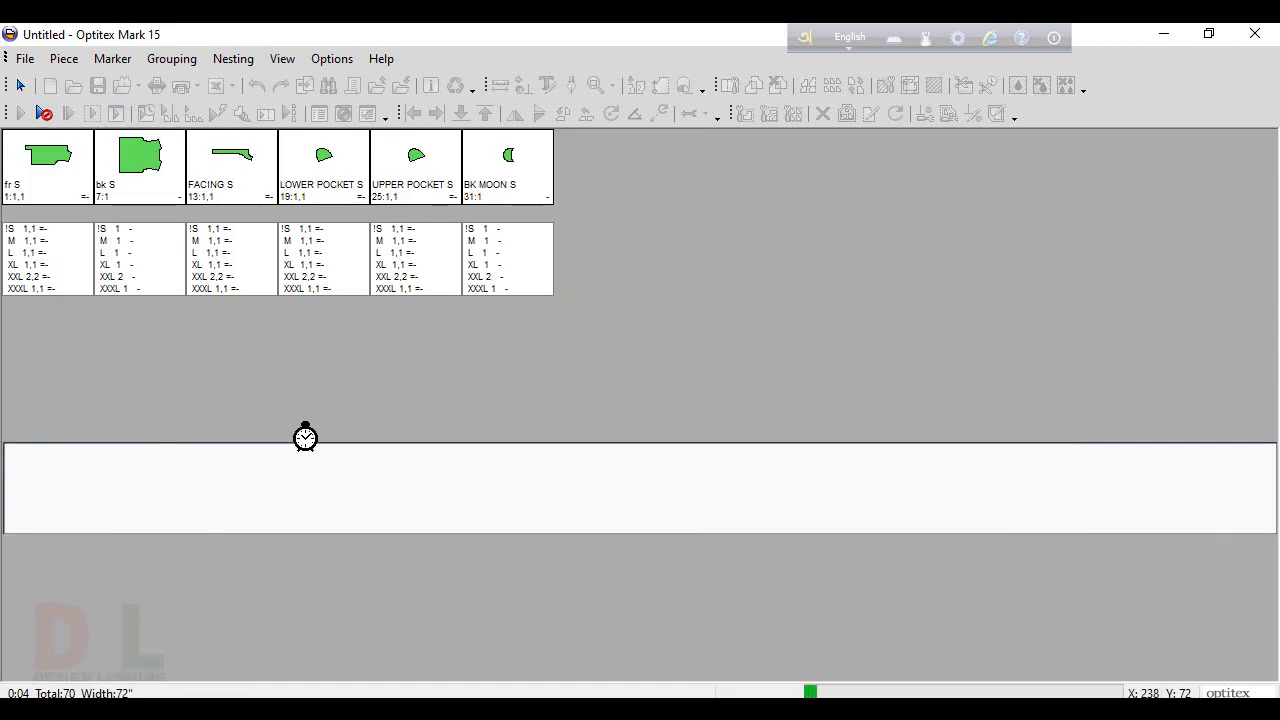
click(63, 58)
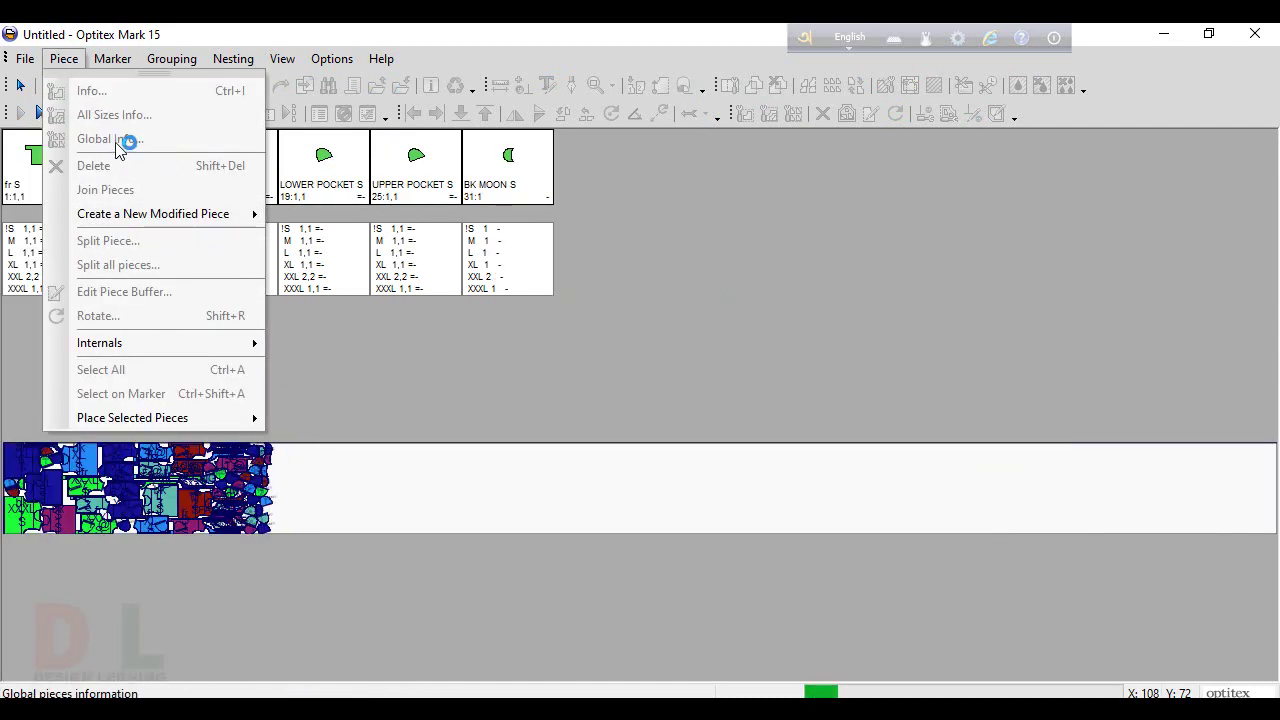
click(386, 411)
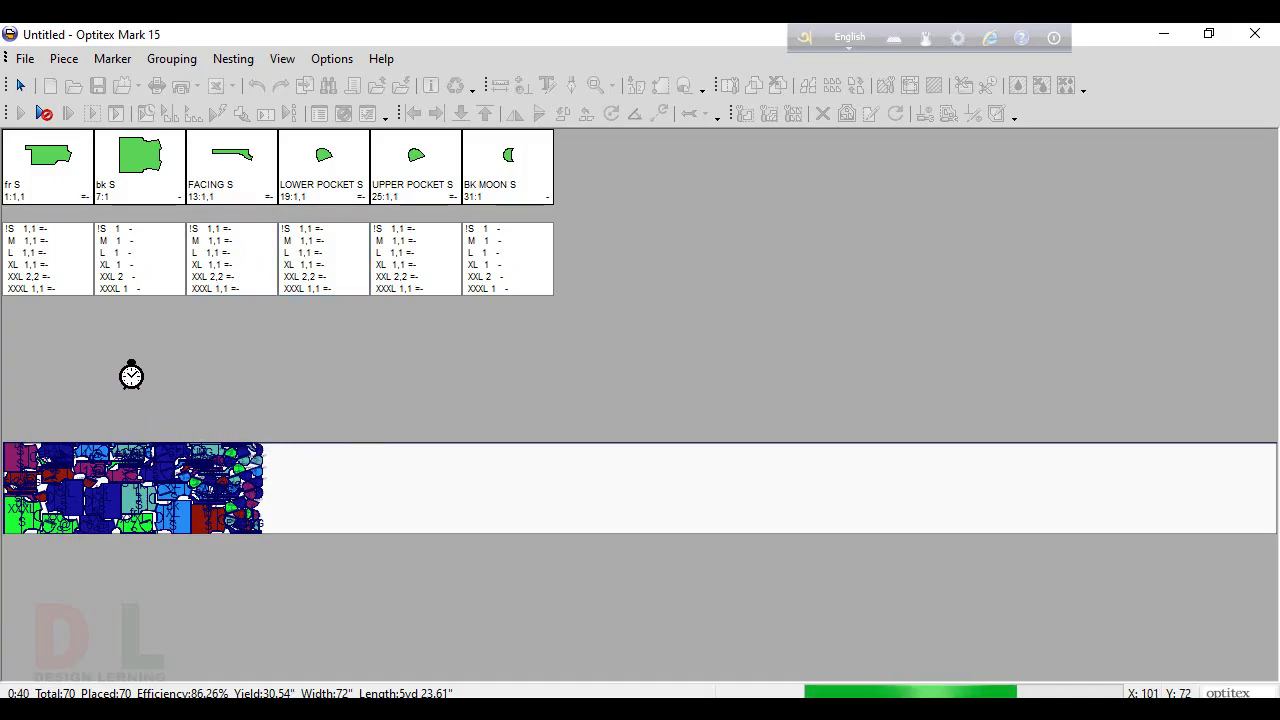
click(43, 113)
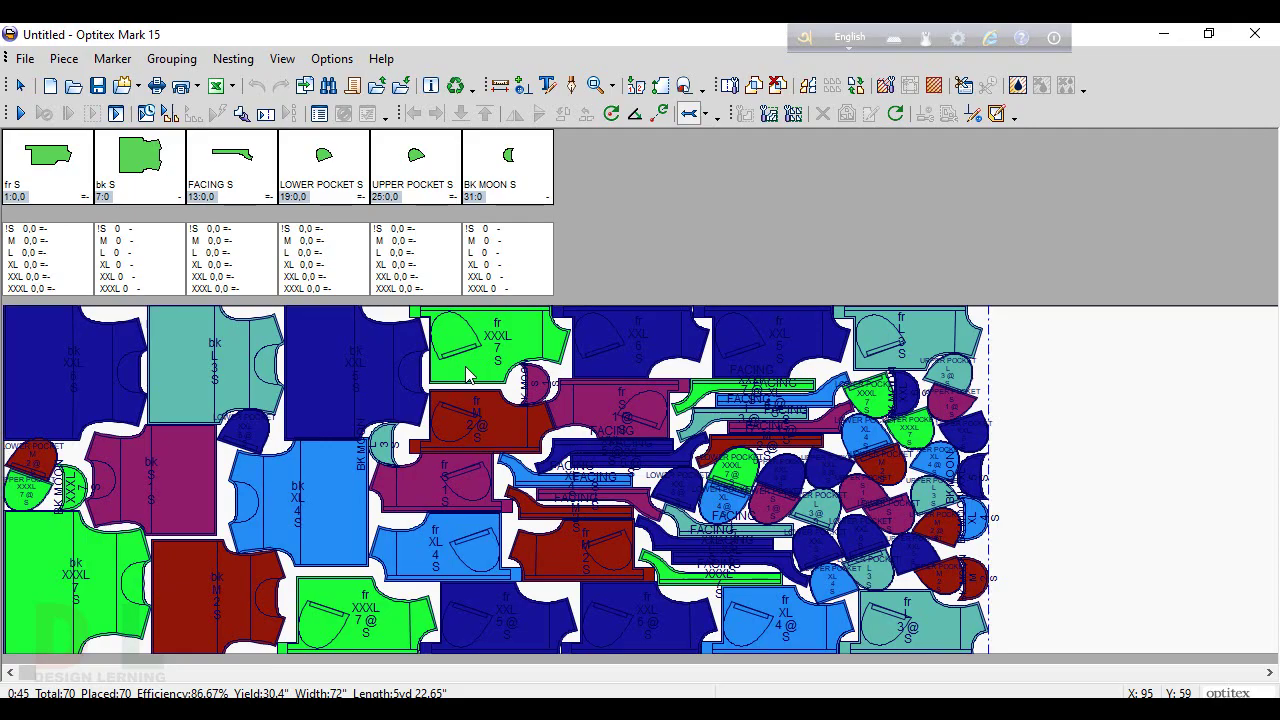
- Check the jacket photo in the measurement PDF, return to Optitex Mark and remove all placed pieces from the marker
click(430, 710)
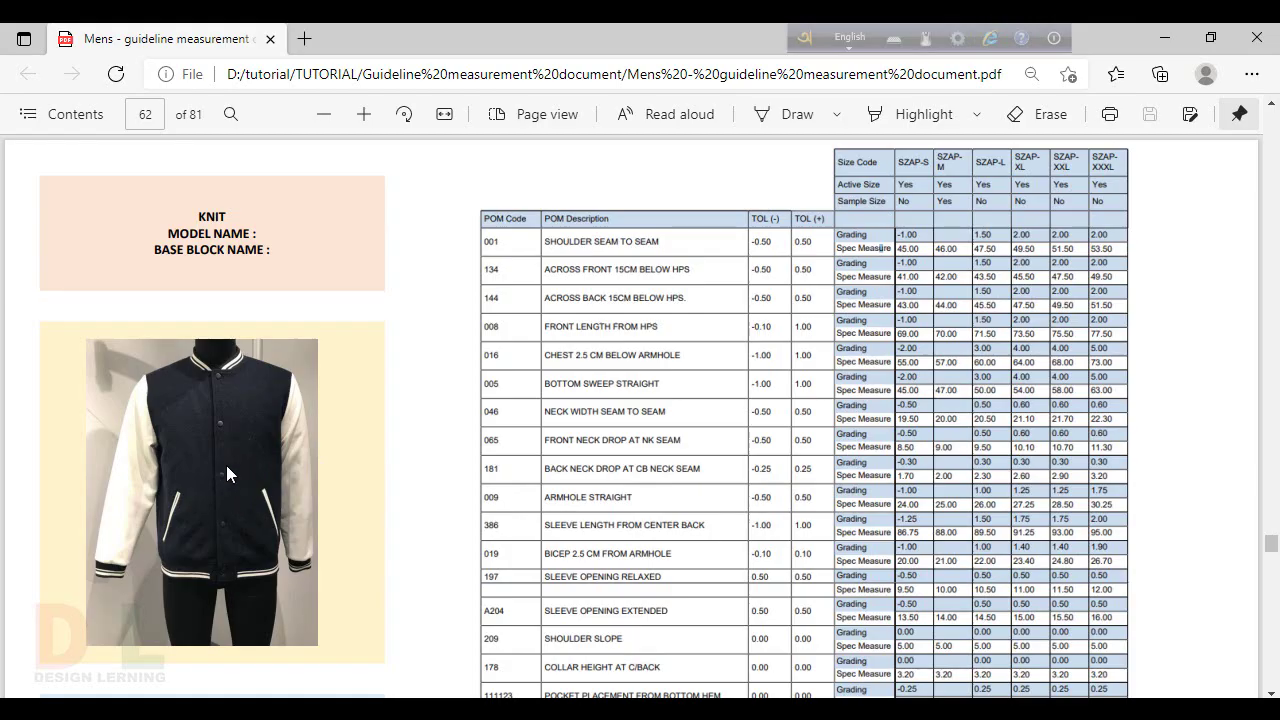
click(450, 710)
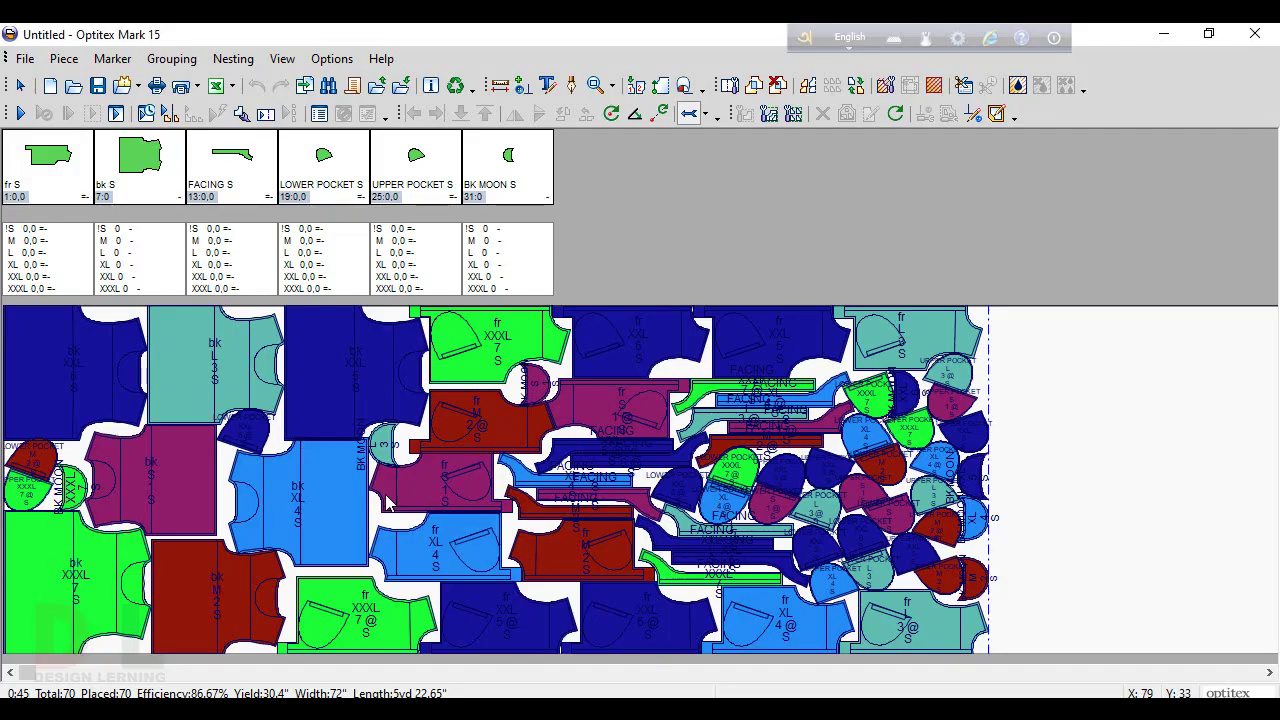
scroll(432, 441, down, 1)
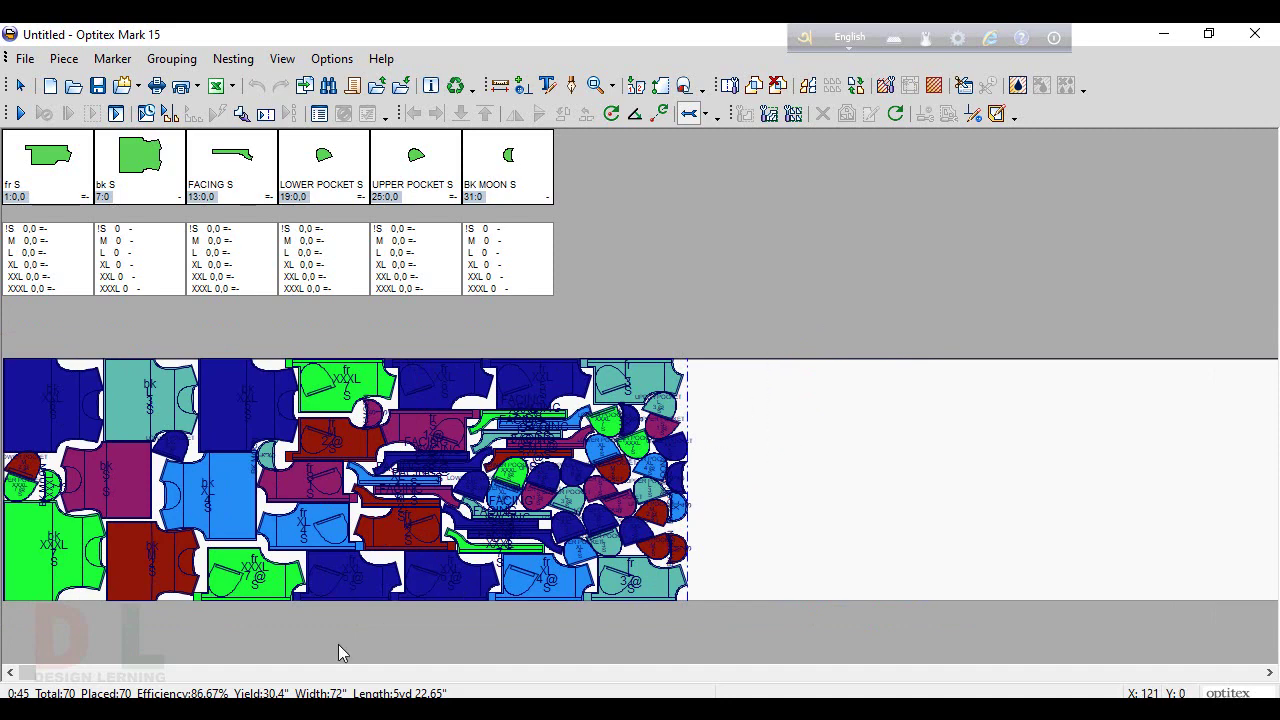
key(ctrl+a)
key(Delete)
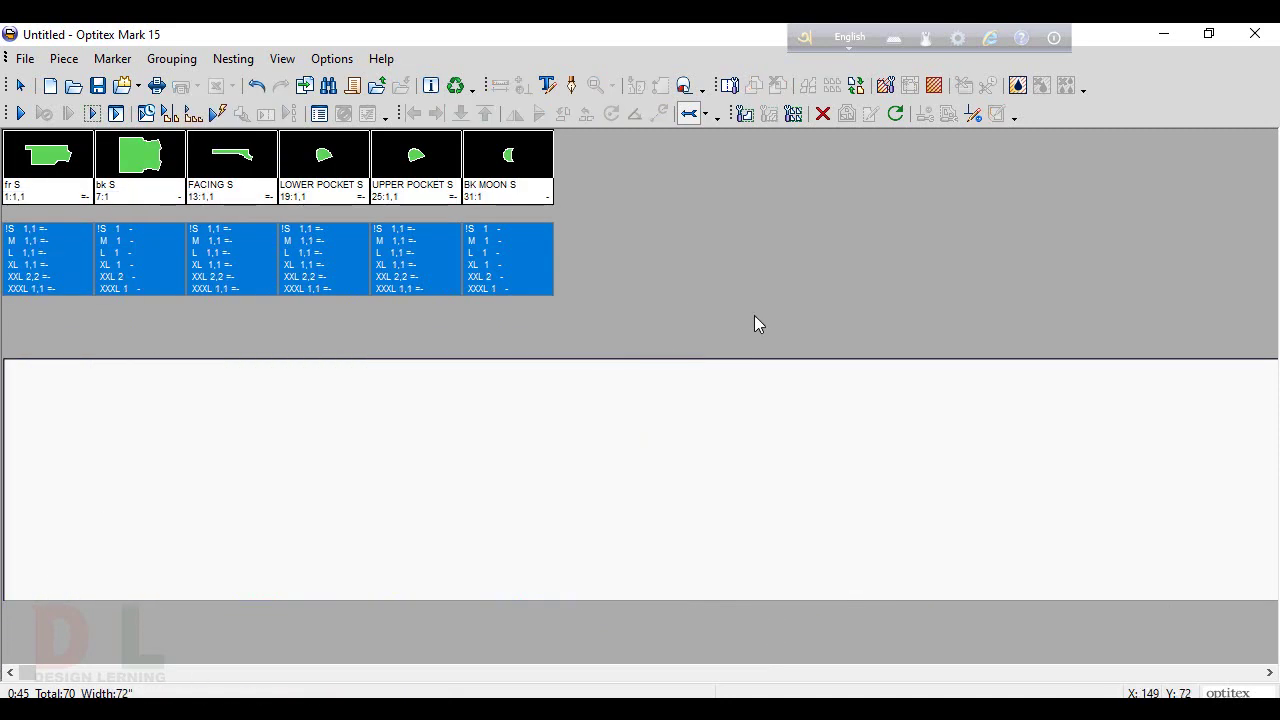
- Place both XXXL fr pieces on the marker and cluster them, applying the cluster to all other sizes with compression
double_click(43, 290)
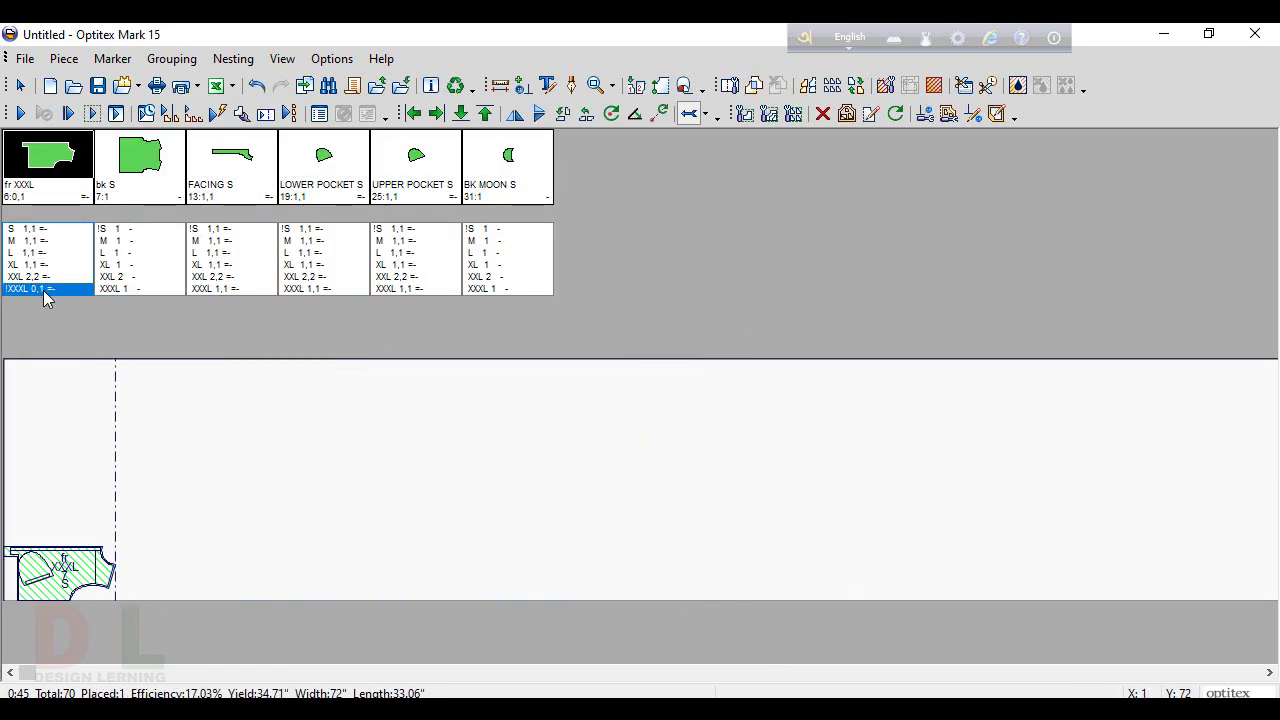
double_click(43, 290)
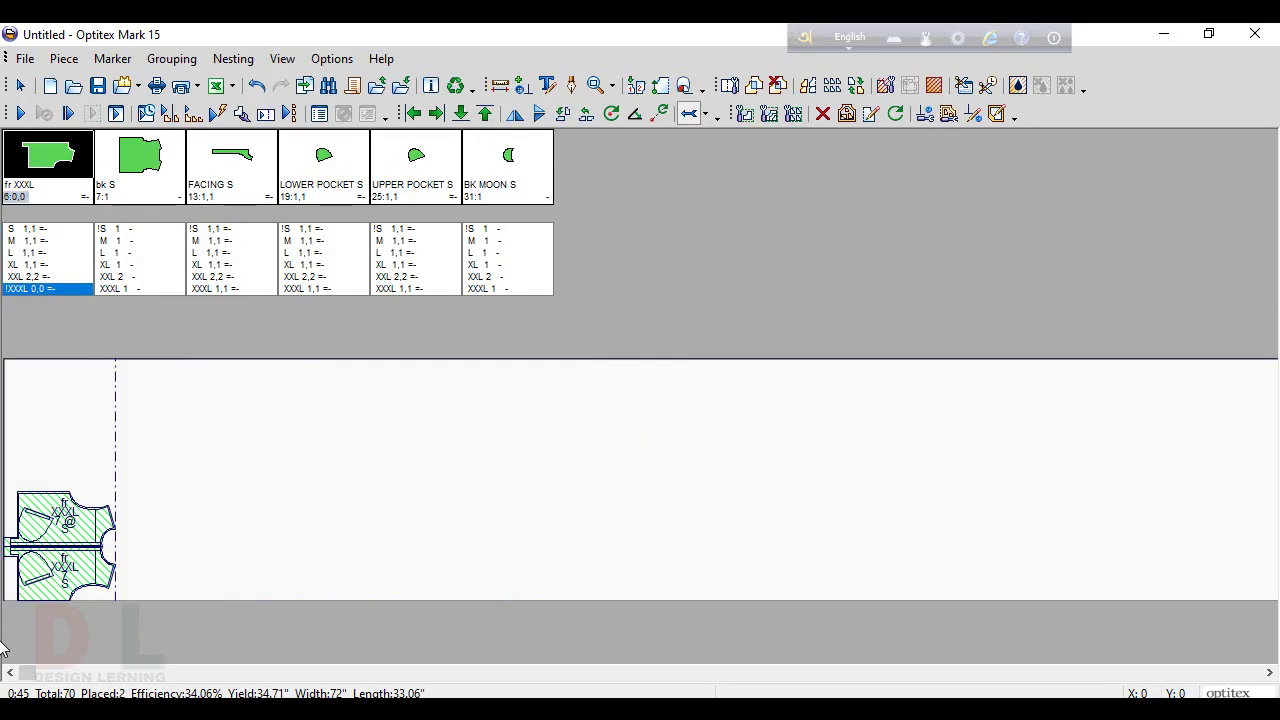
click(171, 60)
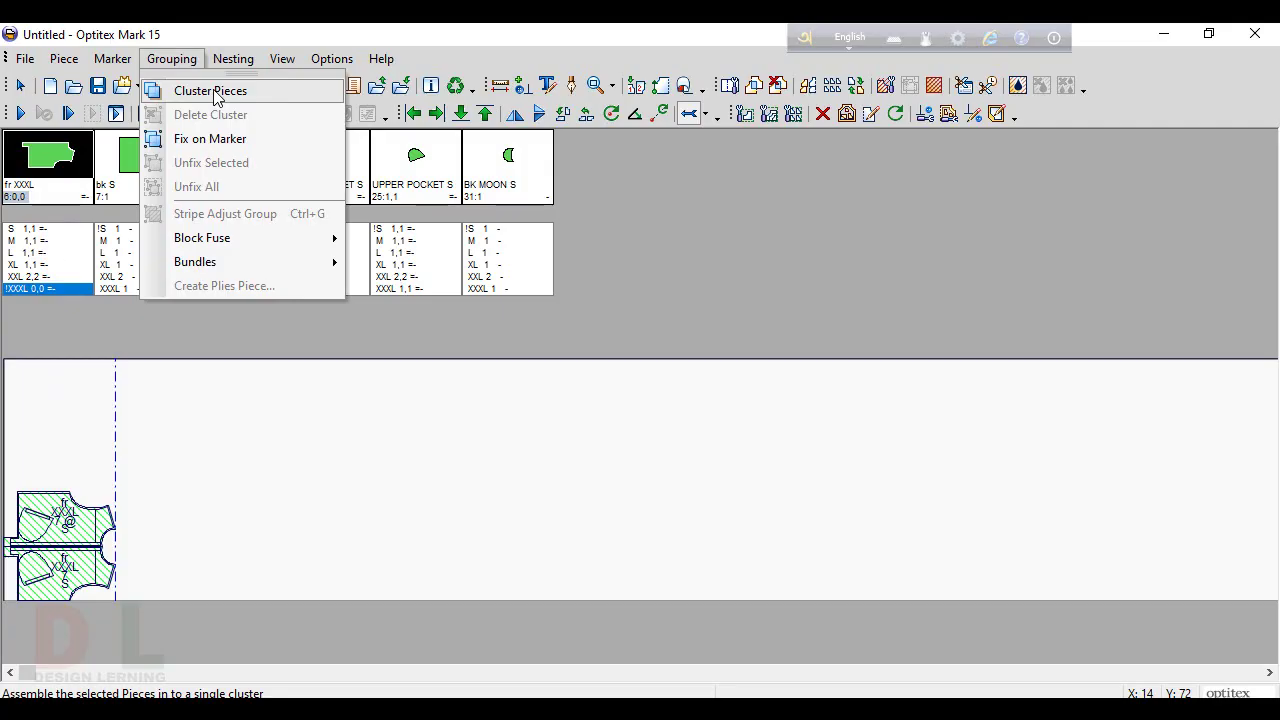
click(243, 91)
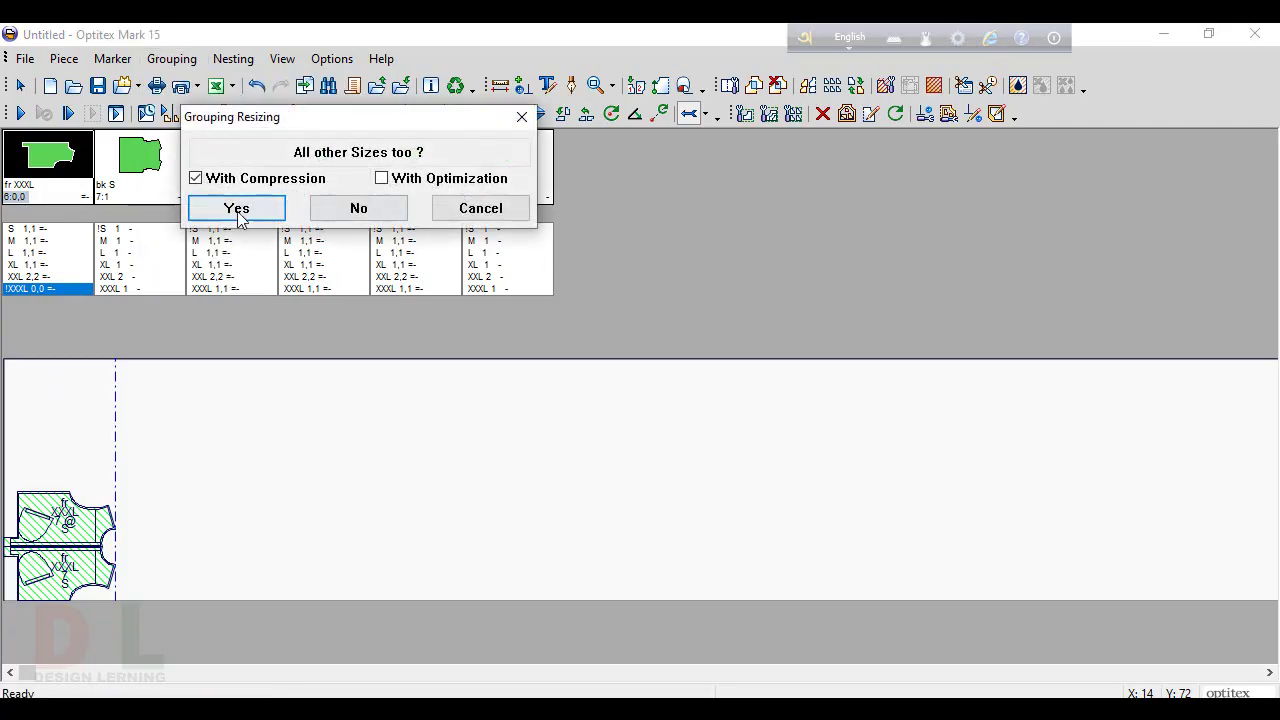
click(238, 214)
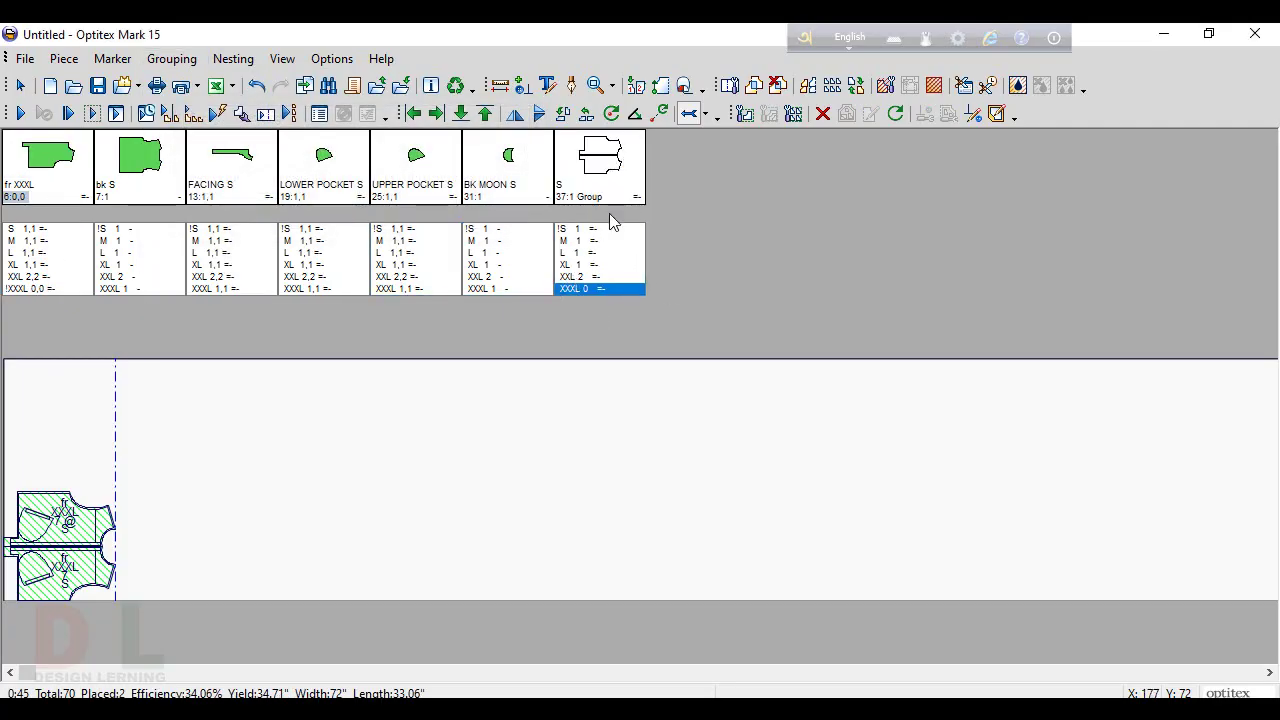
- Select the S size of the front piece group and run automatic nesting again, accepting the clearing of the marker
click(585, 275)
click(583, 250)
click(581, 233)
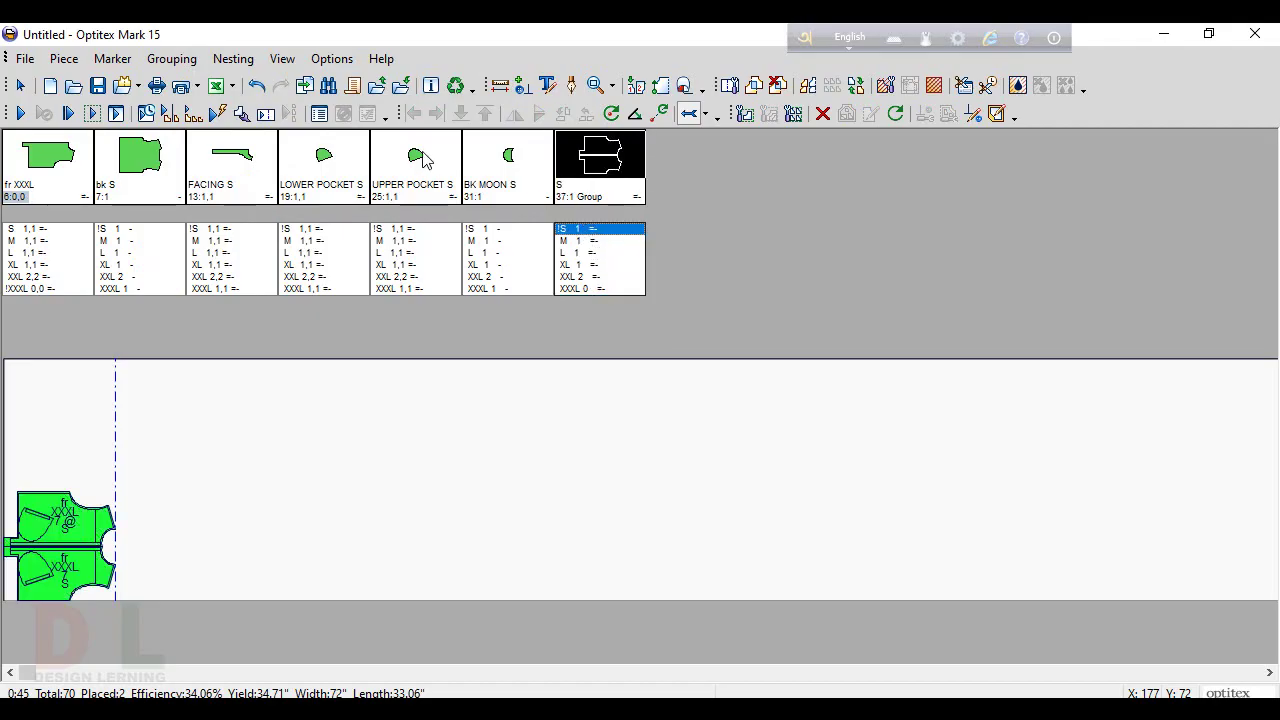
click(235, 60)
click(250, 88)
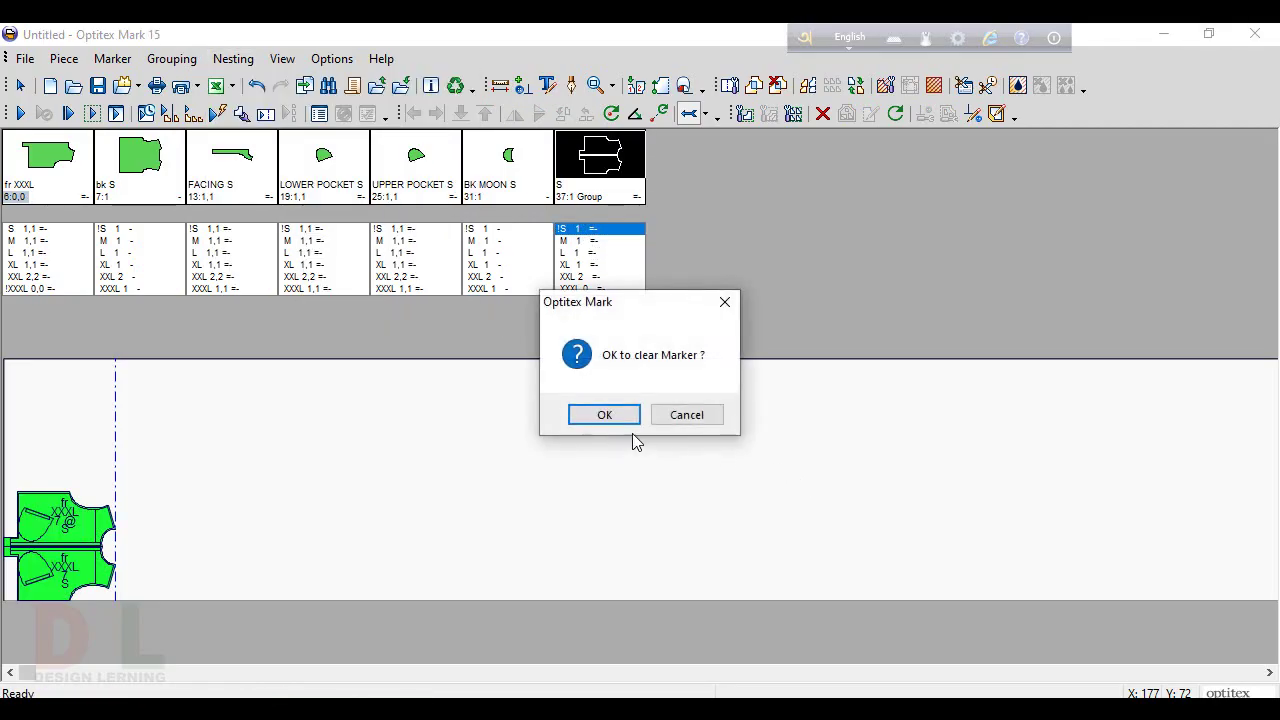
click(603, 416)
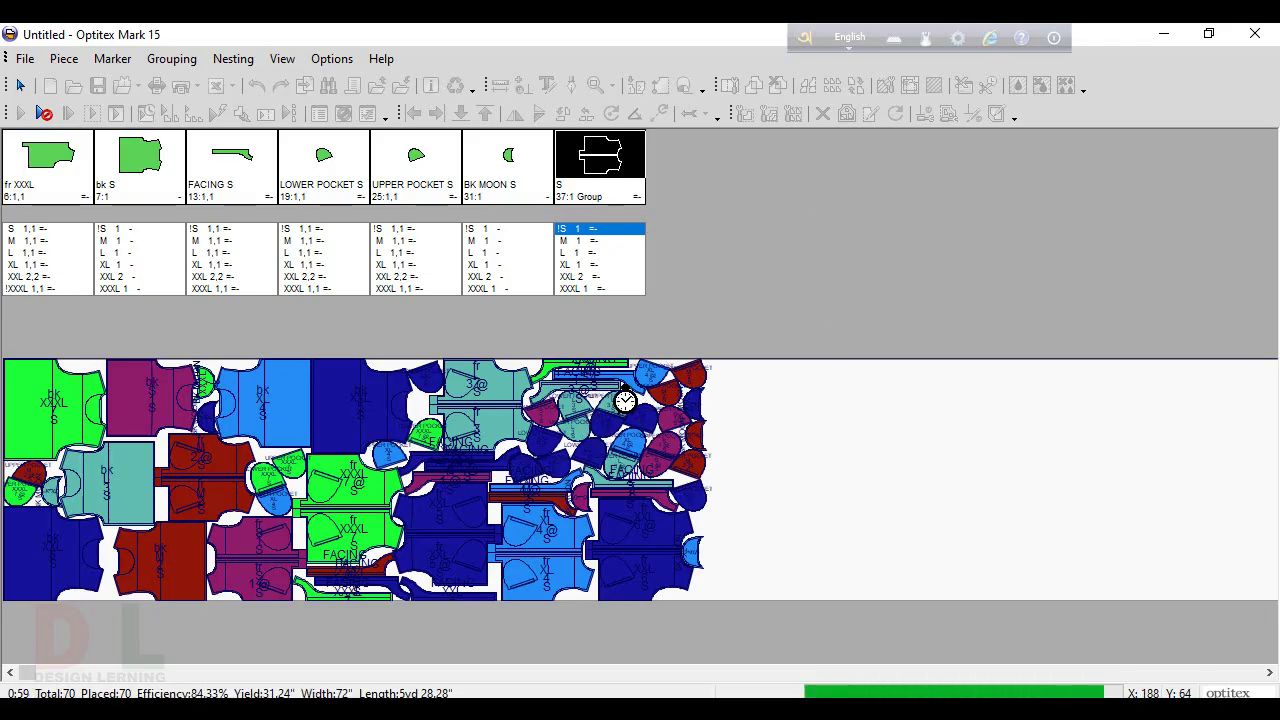
- Stop the nesting and save the marker as BOMBER JACKET BODY in the BOBMER JACKET folder inside 9-jun-24
click(43, 114)
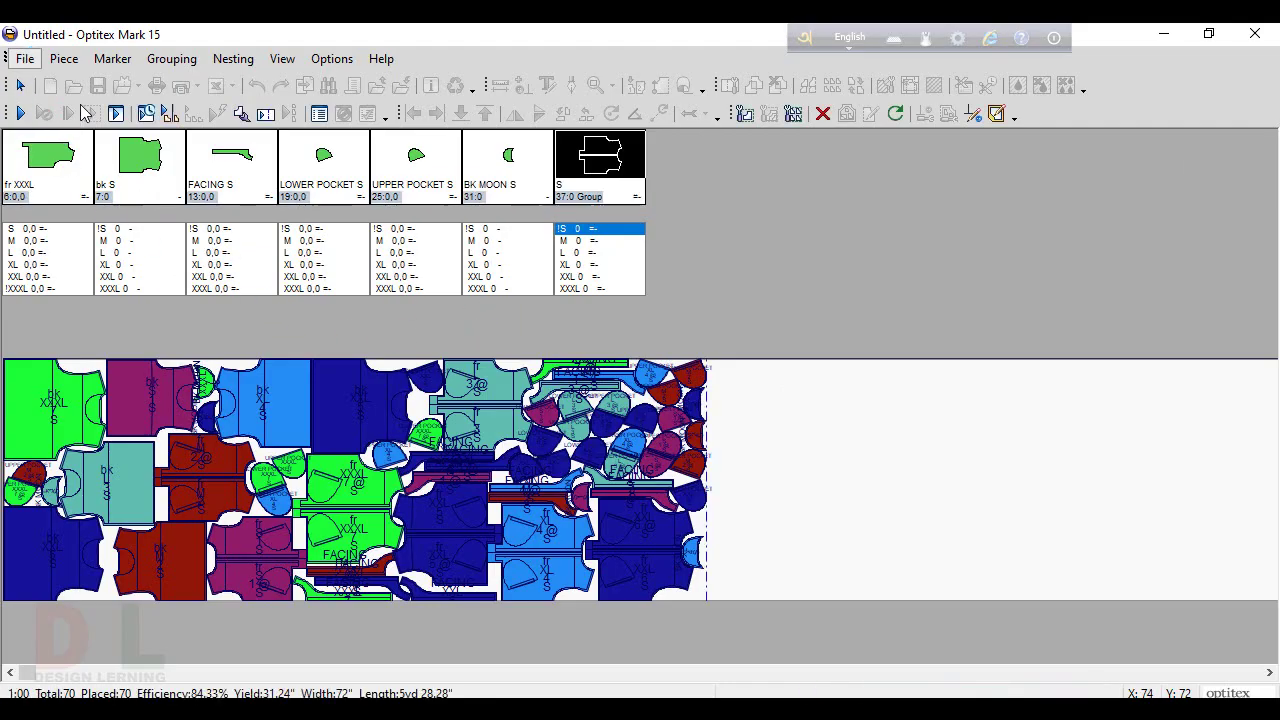
key(ctrl+s)
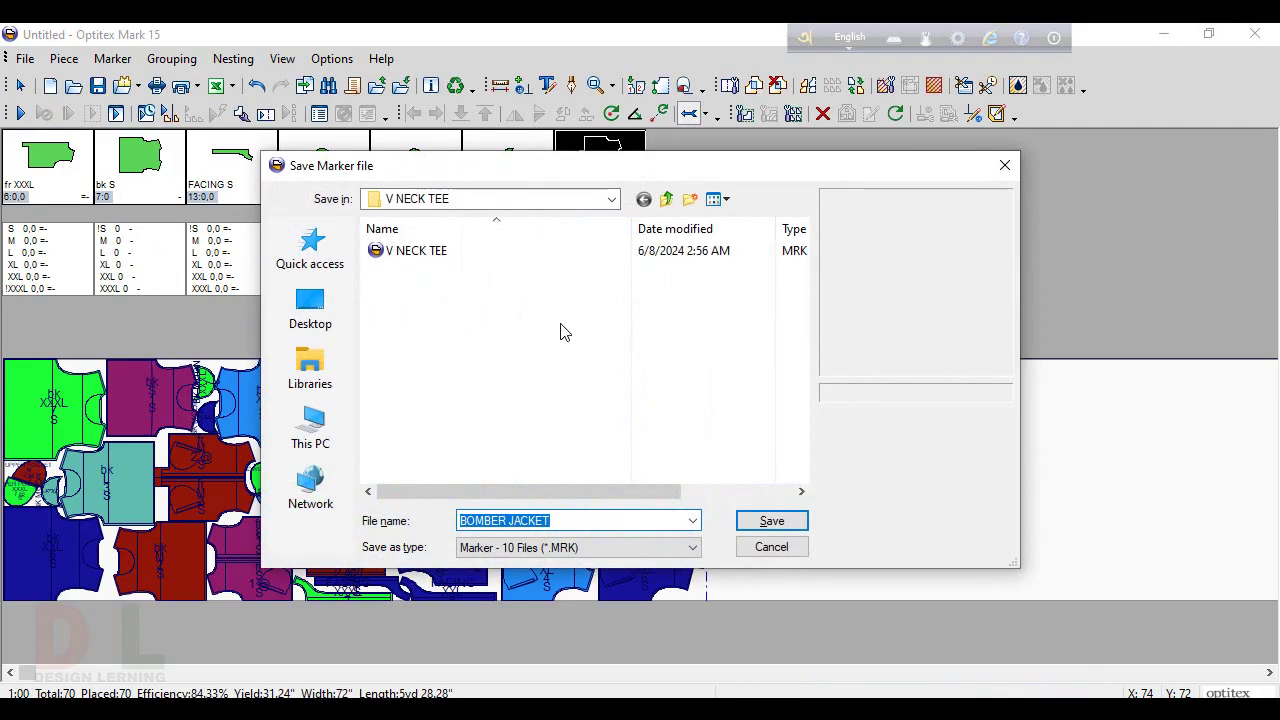
click(668, 199)
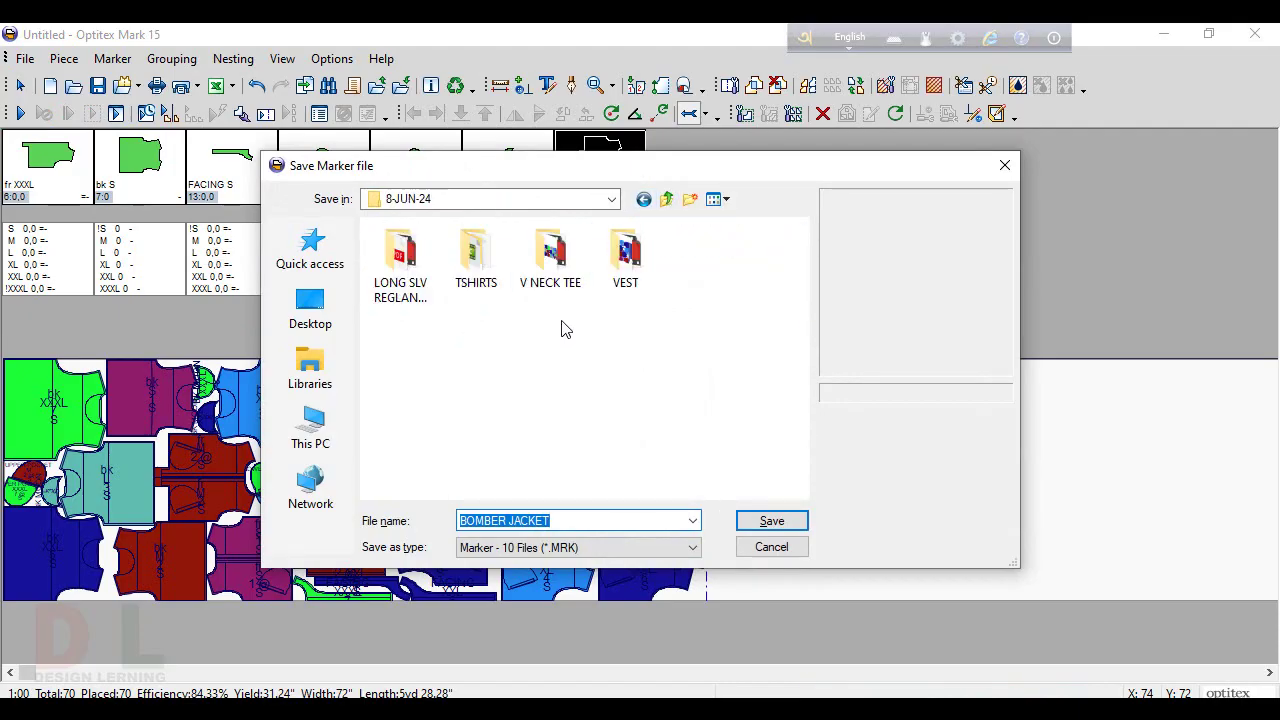
click(666, 200)
click(426, 273)
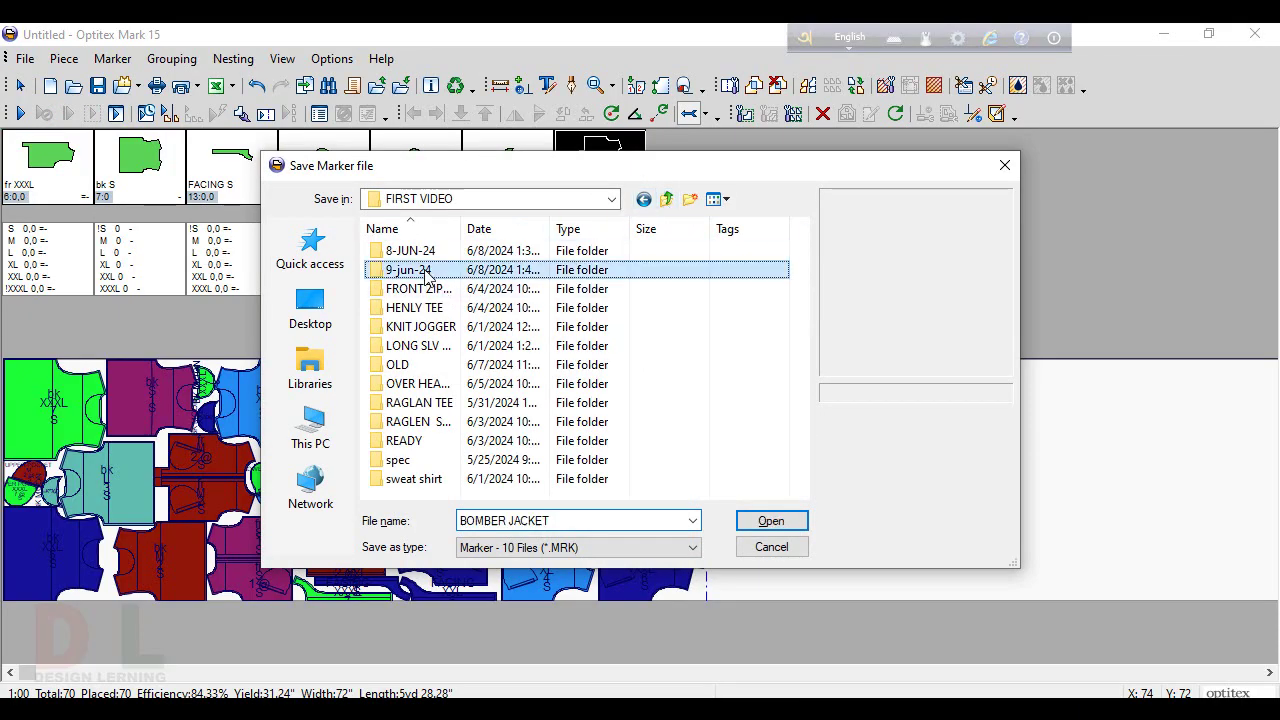
double_click(426, 273)
double_click(424, 252)
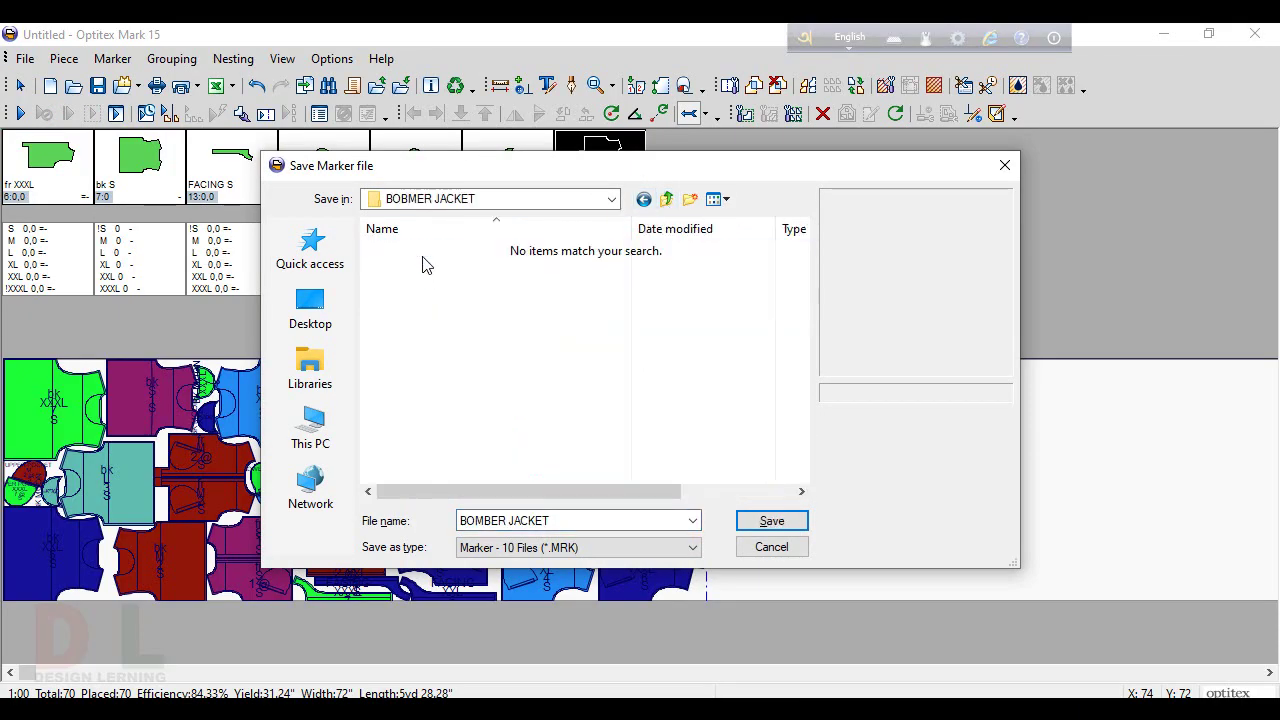
click(595, 520)
click(600, 520)
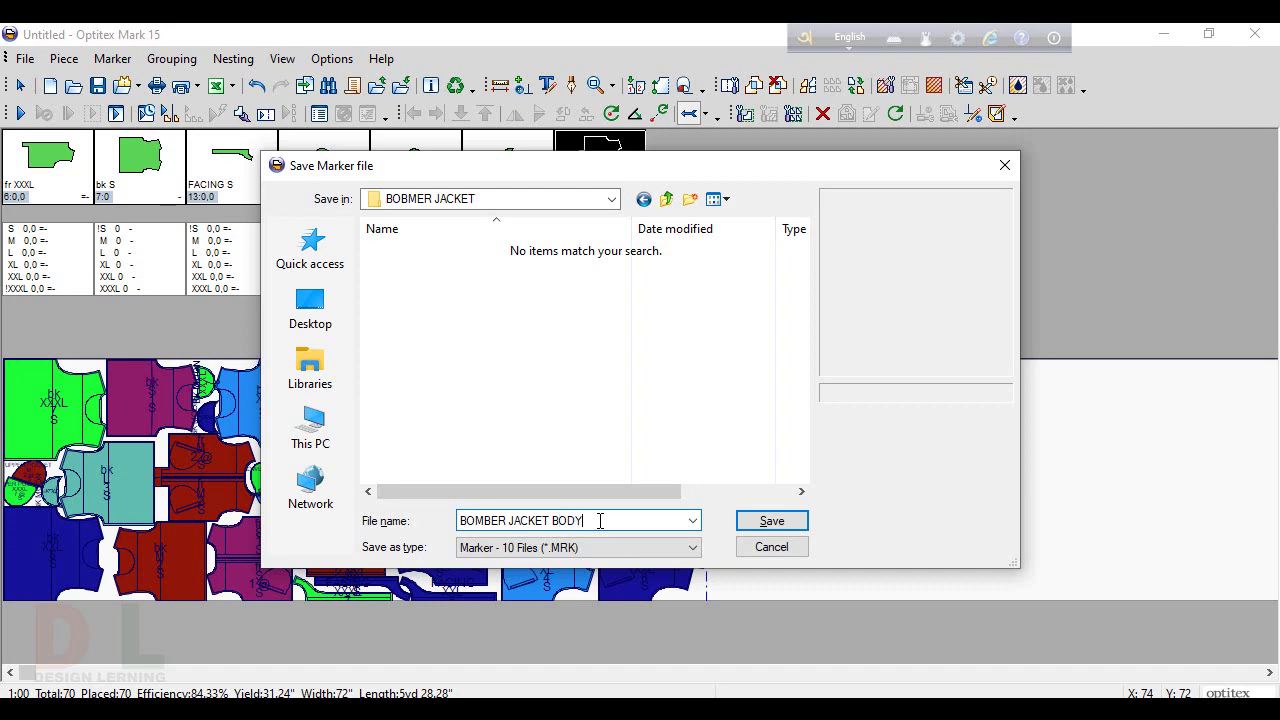
key(Return)
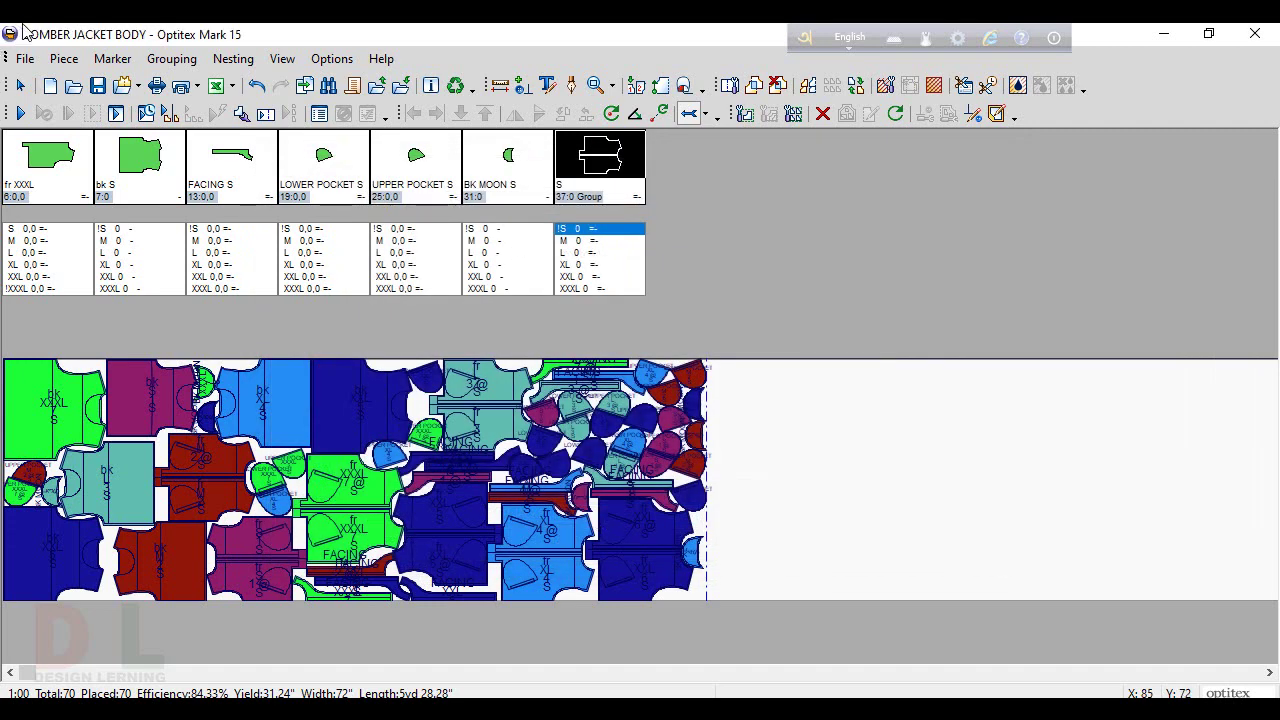
- Print the marker on a single page with Microsoft Print to PDF, keeping the marker header and boundary
click(25, 58)
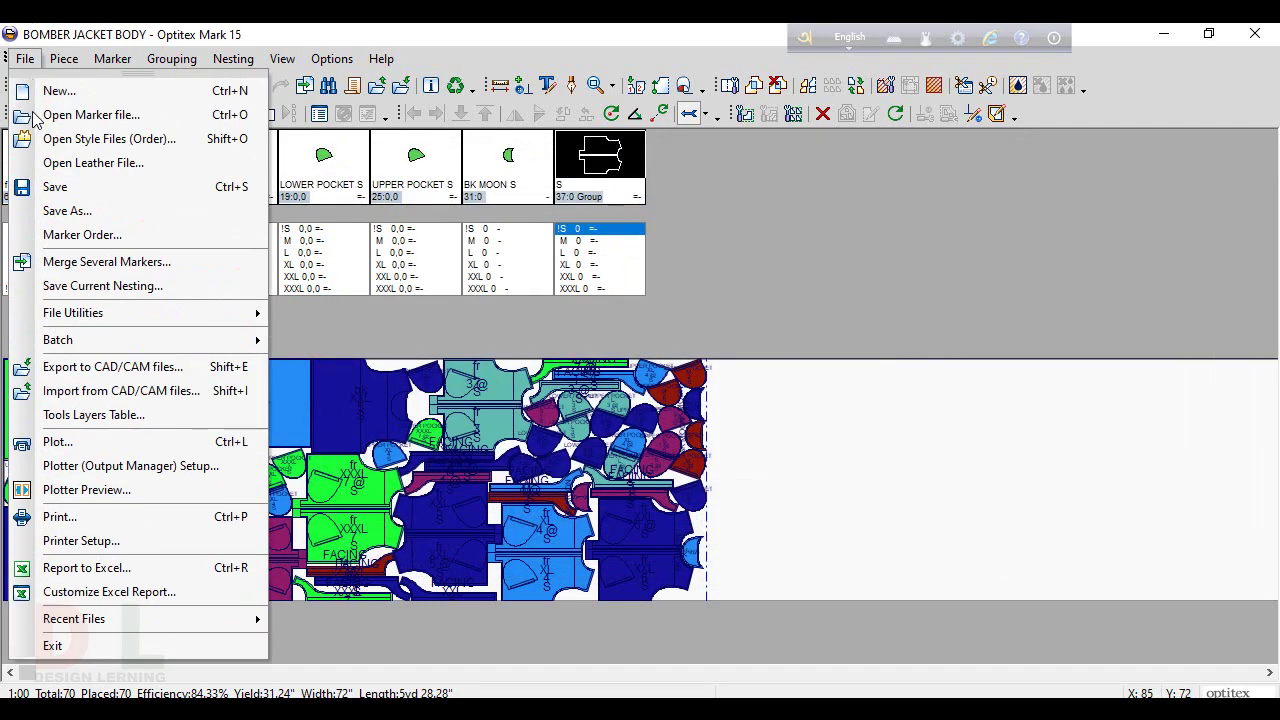
click(106, 518)
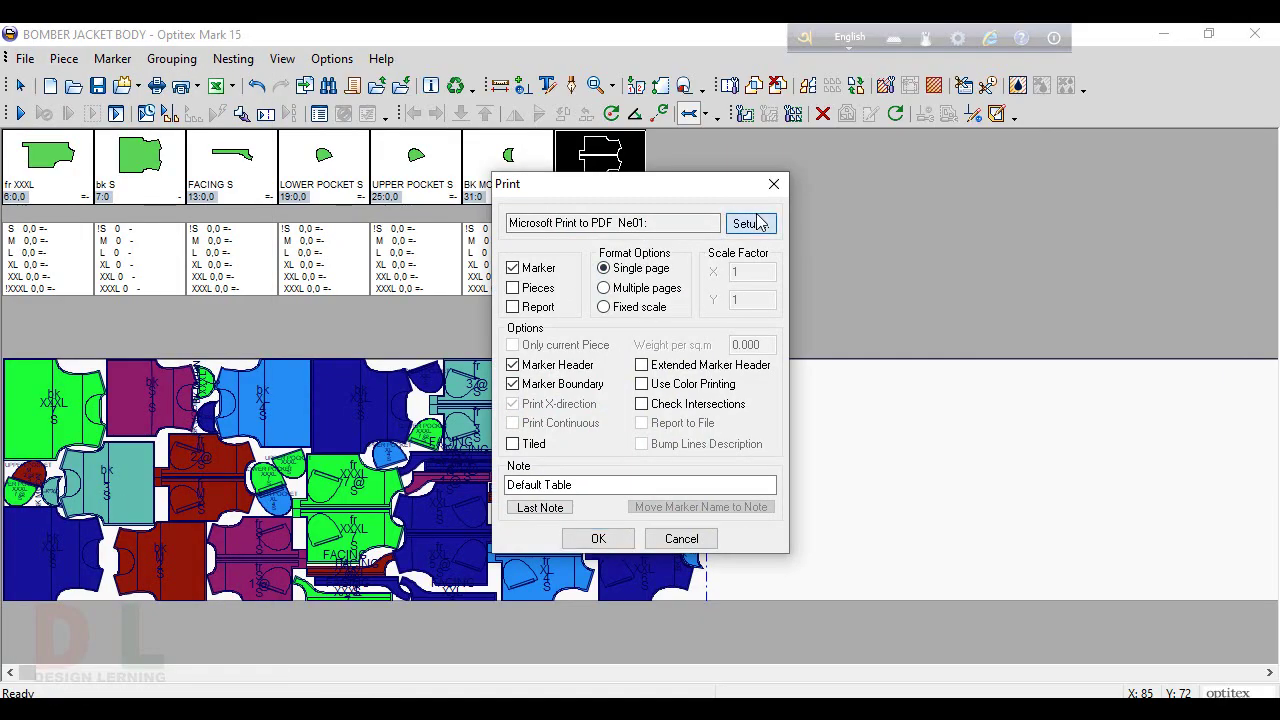
click(757, 223)
click(775, 444)
click(733, 497)
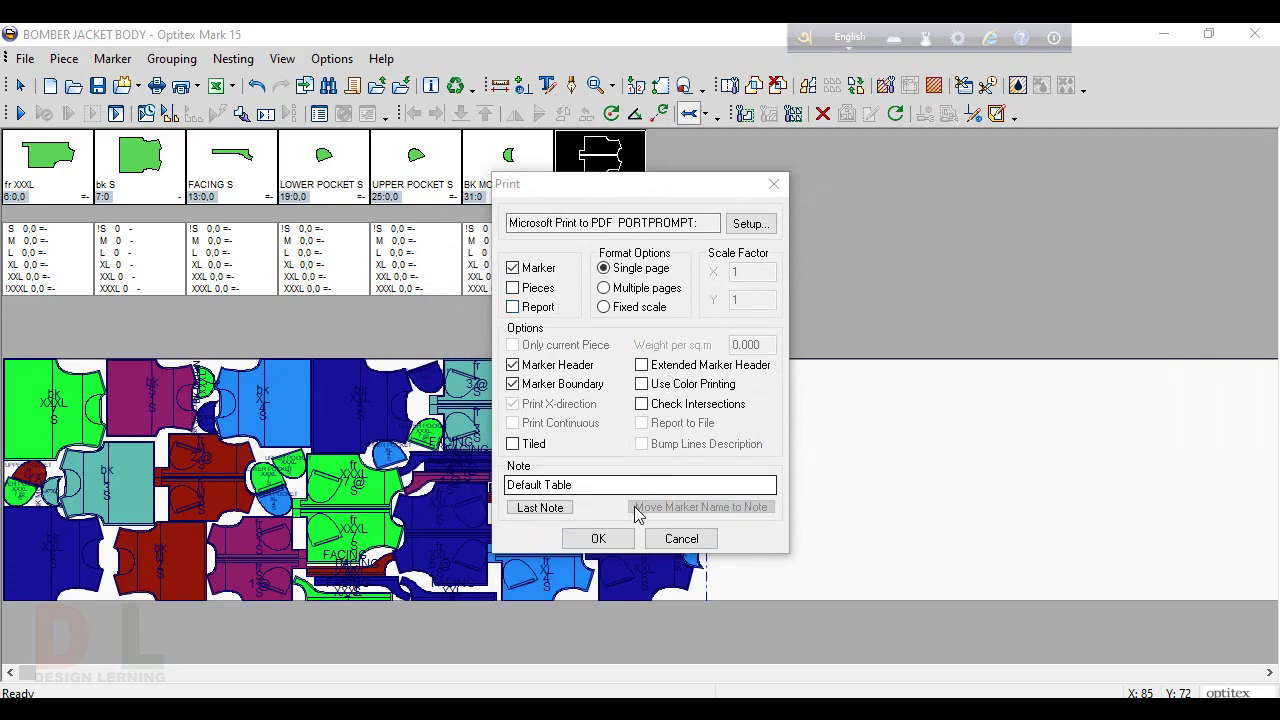
click(598, 538)
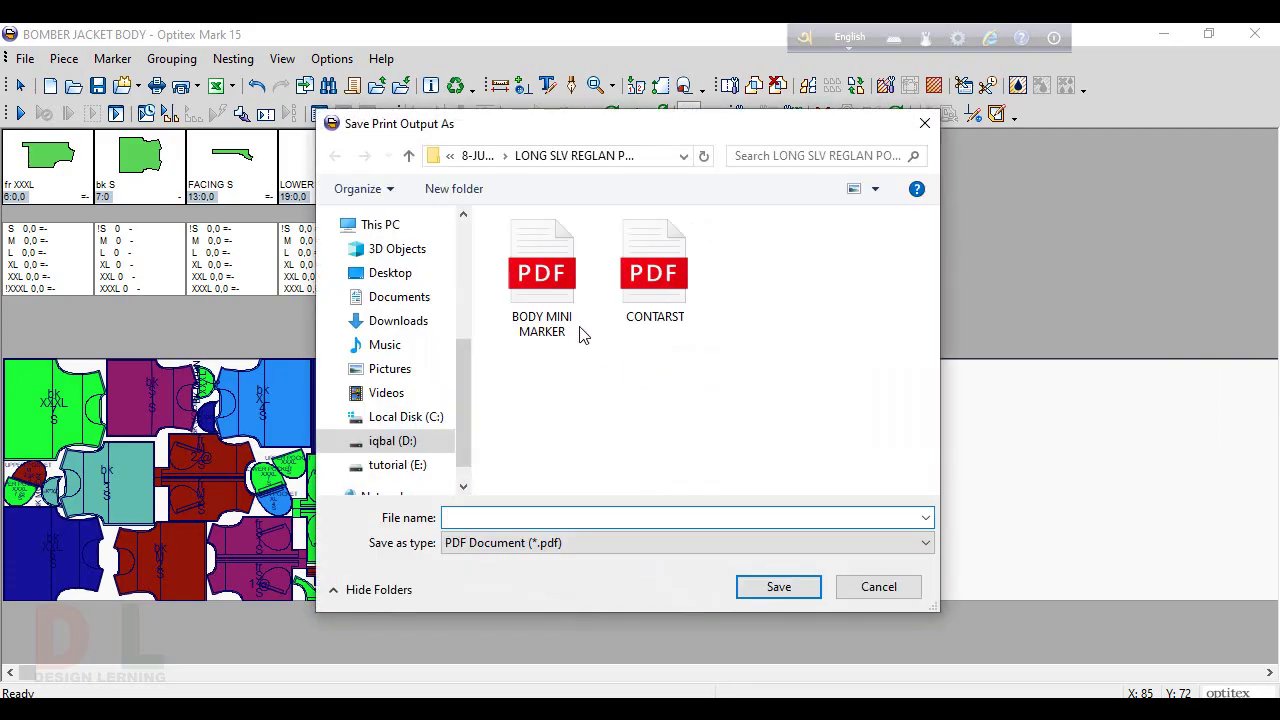
- Save the PDF print output as BODY MINI MARKER in the BOBMER JACKET folder inside 9-jun-24
click(410, 160)
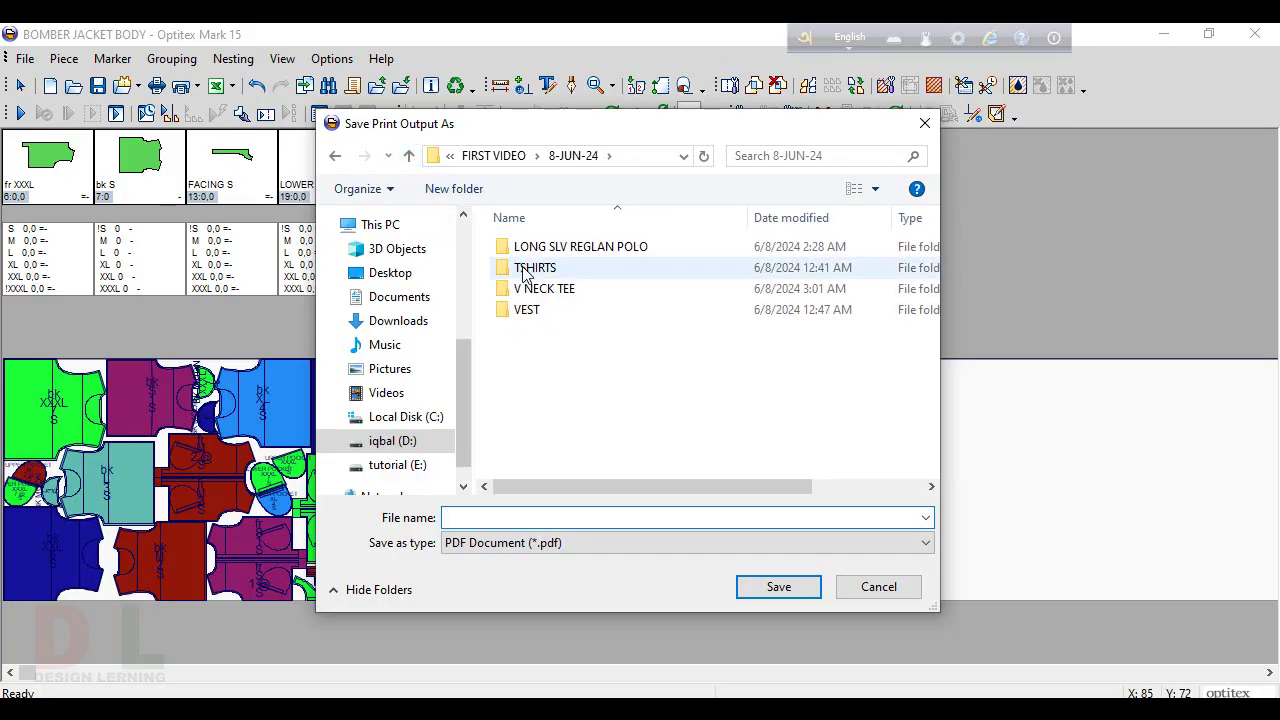
click(409, 156)
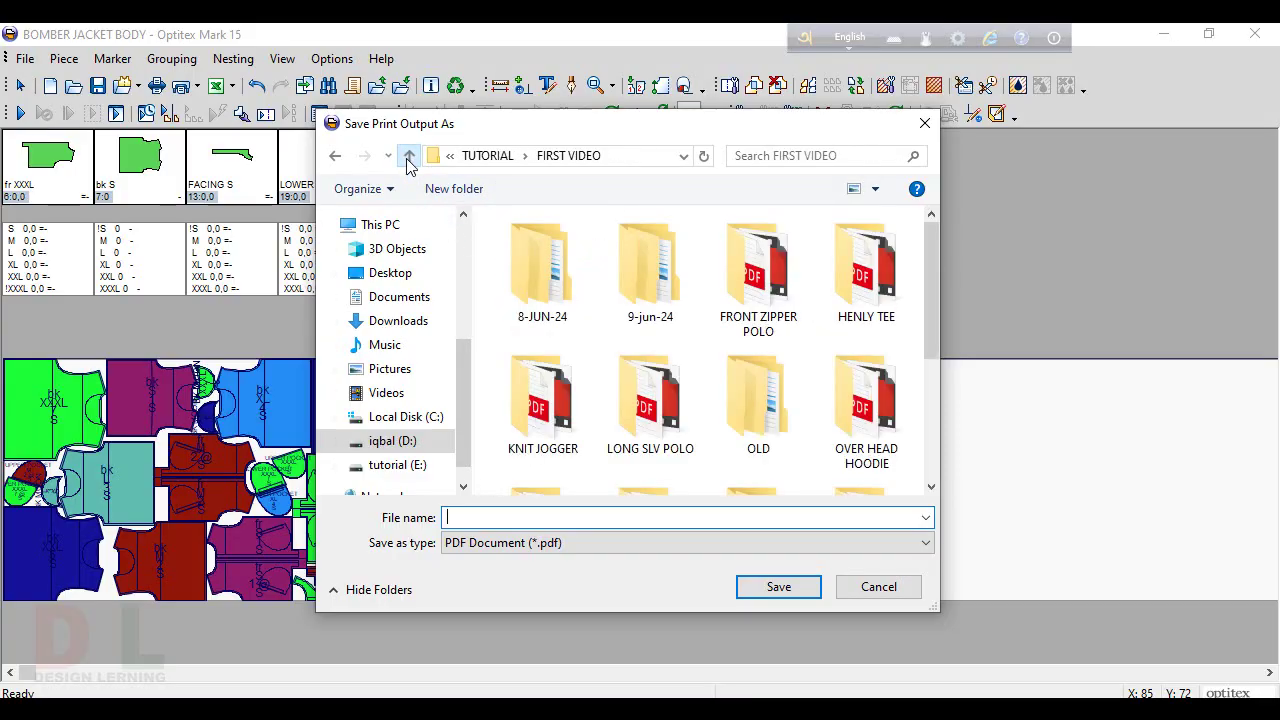
double_click(651, 285)
click(574, 519)
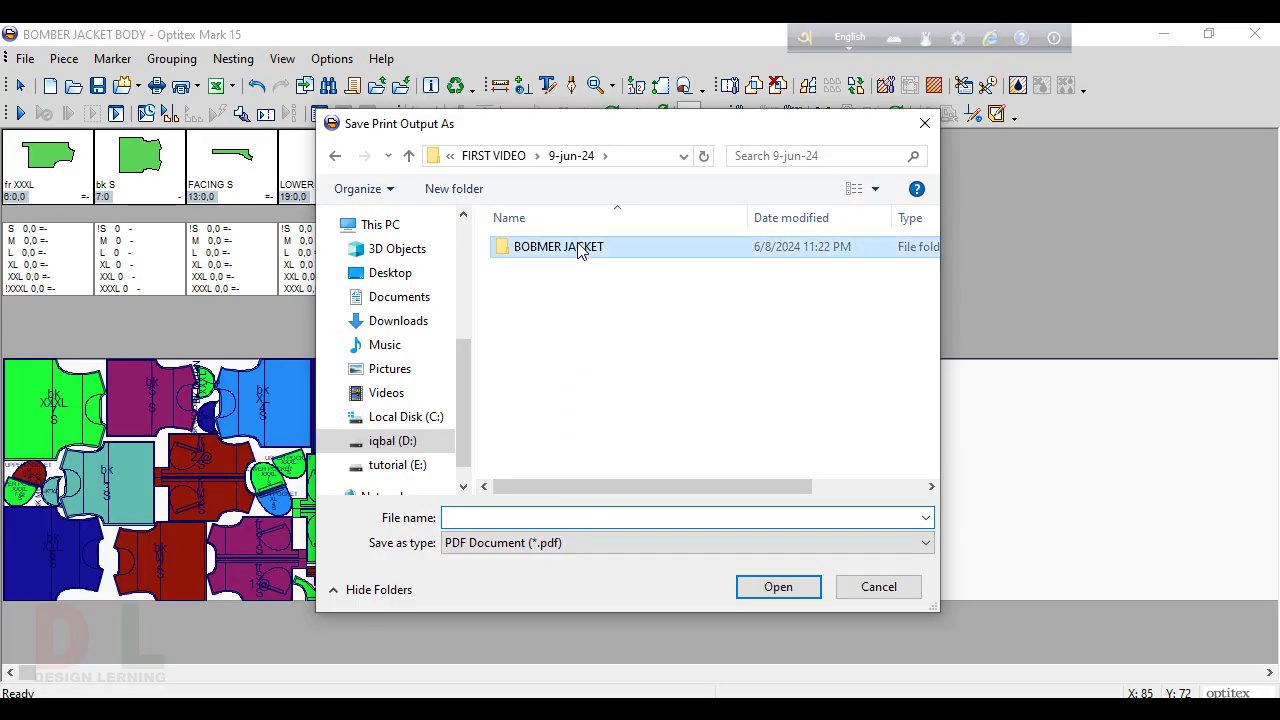
double_click(580, 248)
click(559, 520)
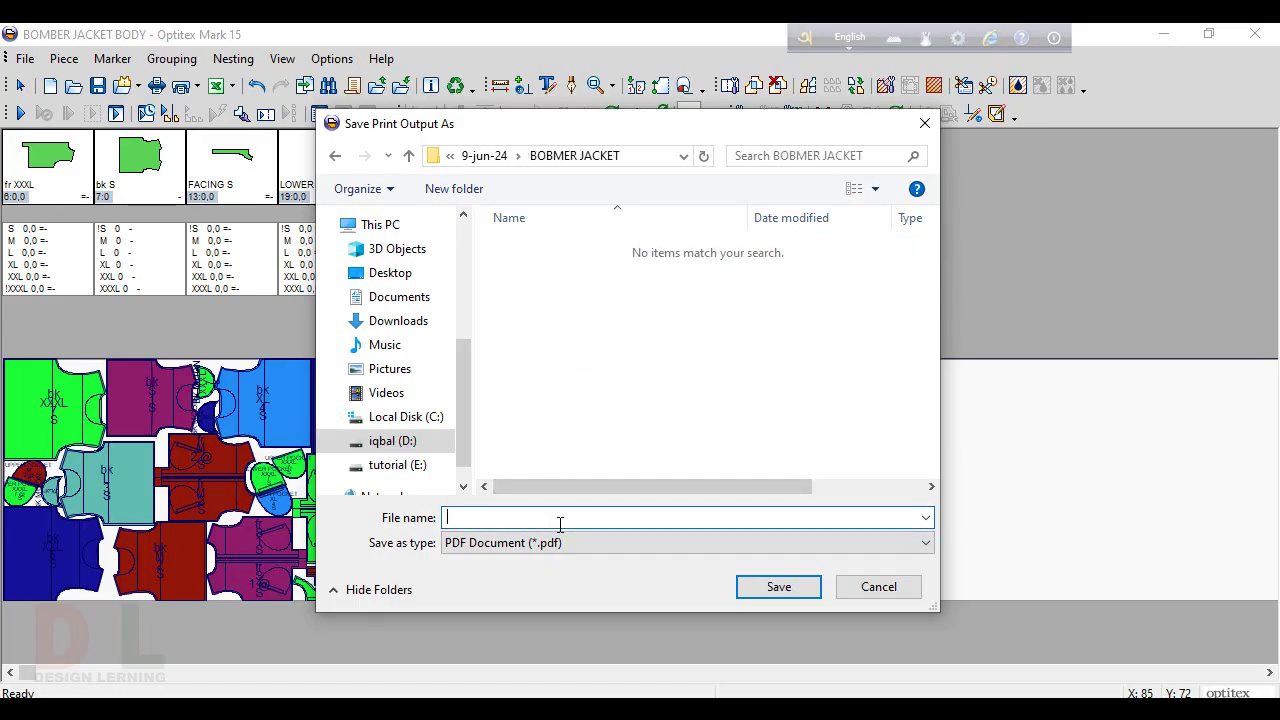
text(ODY MINI MARKER)
key(Return)
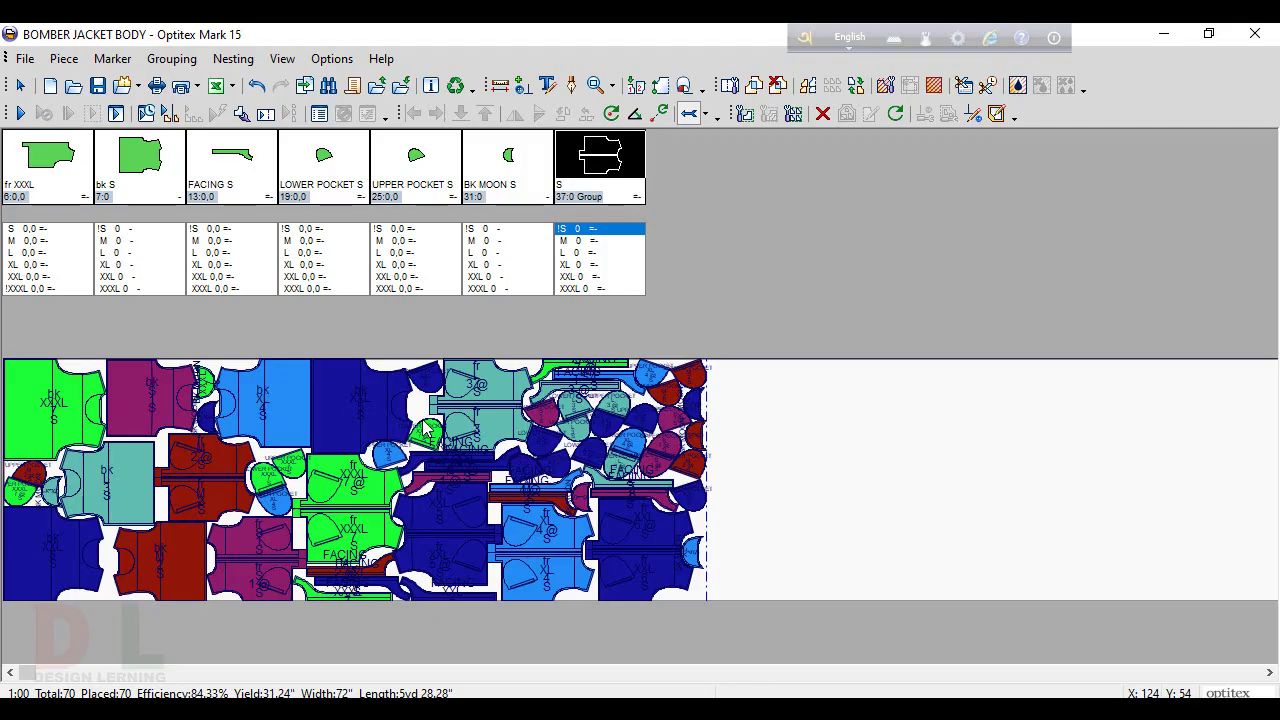
scroll(423, 423, up, 2)
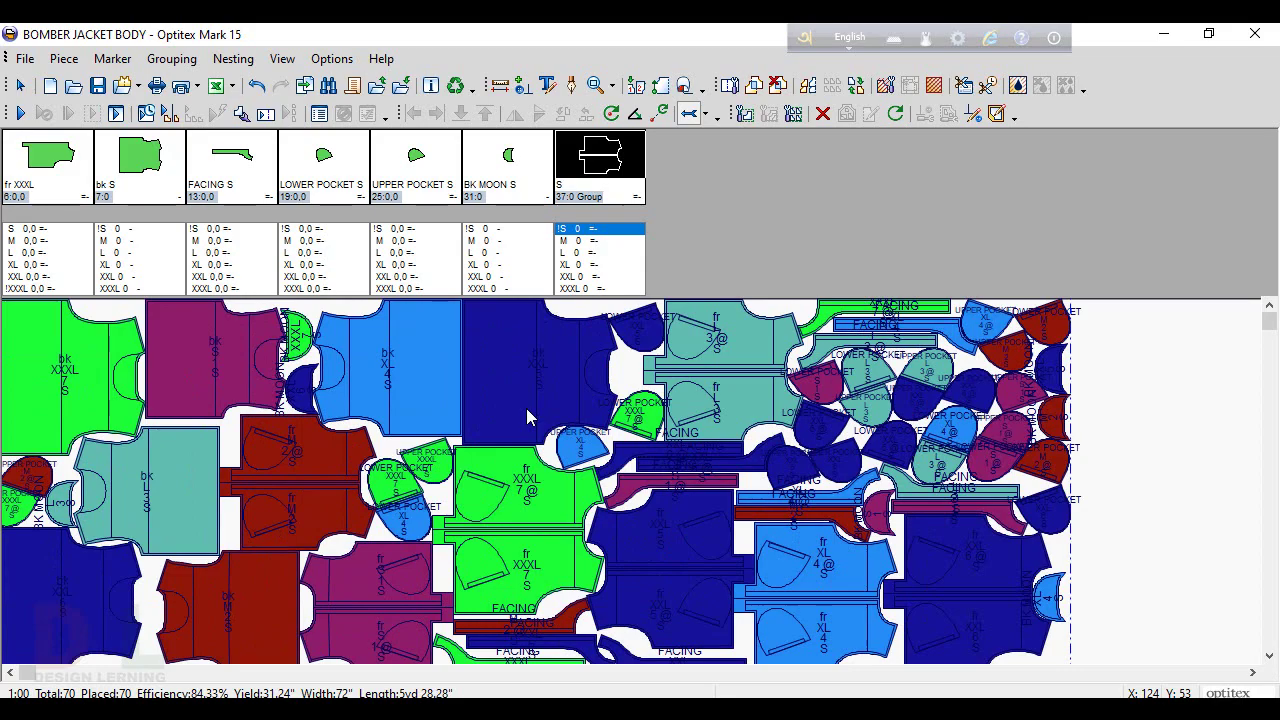
scroll(632, 405, down, 1)
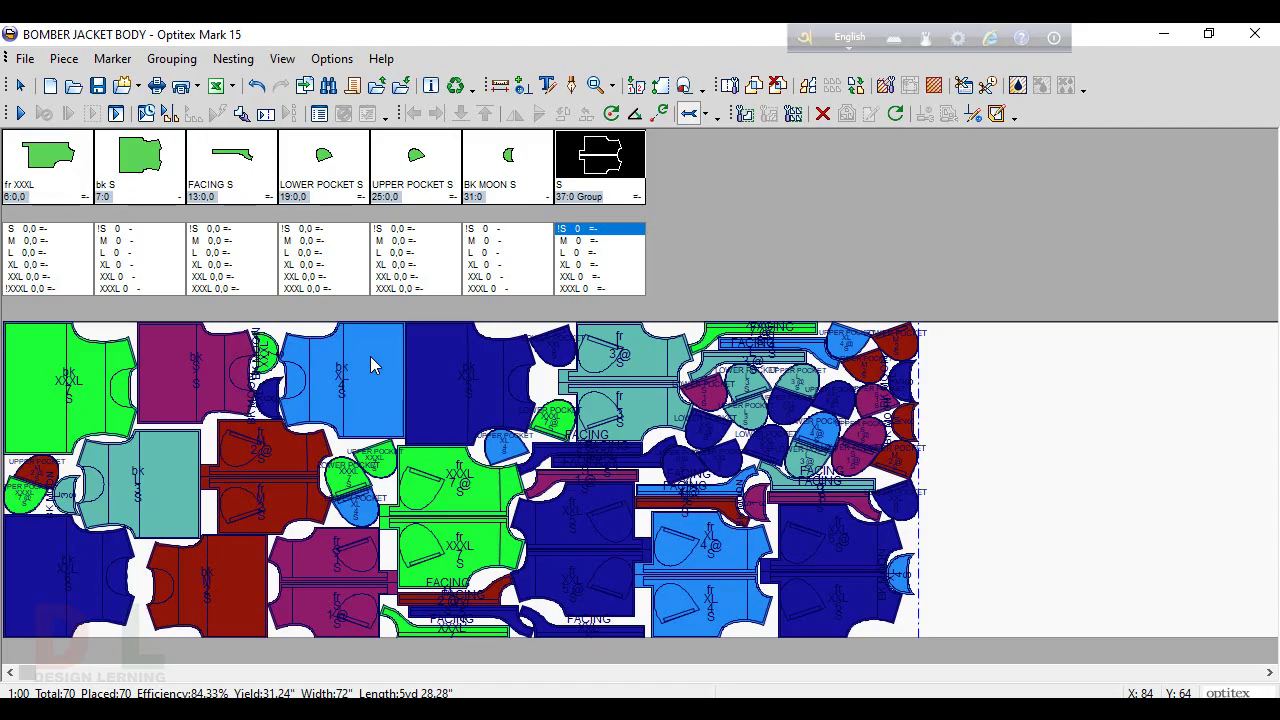
scroll(636, 408, up, 1)
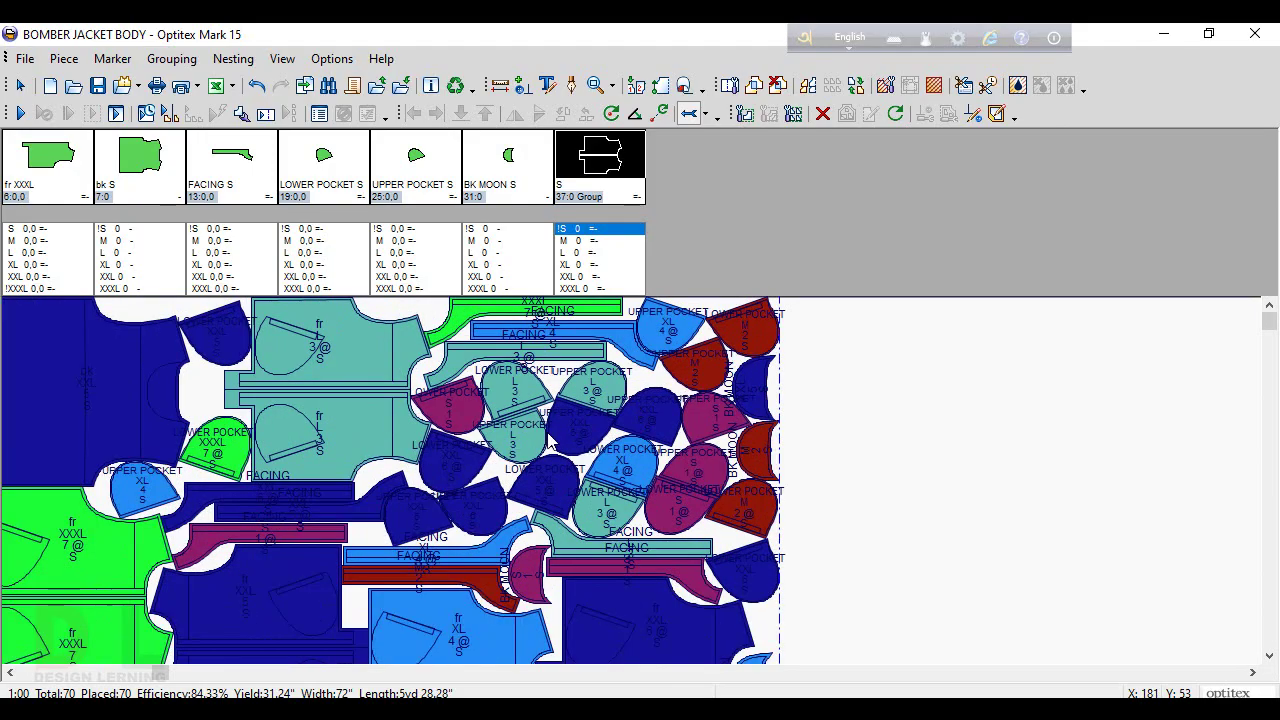
scroll(480, 444, up, 1)
scroll(632, 488, down, 2)
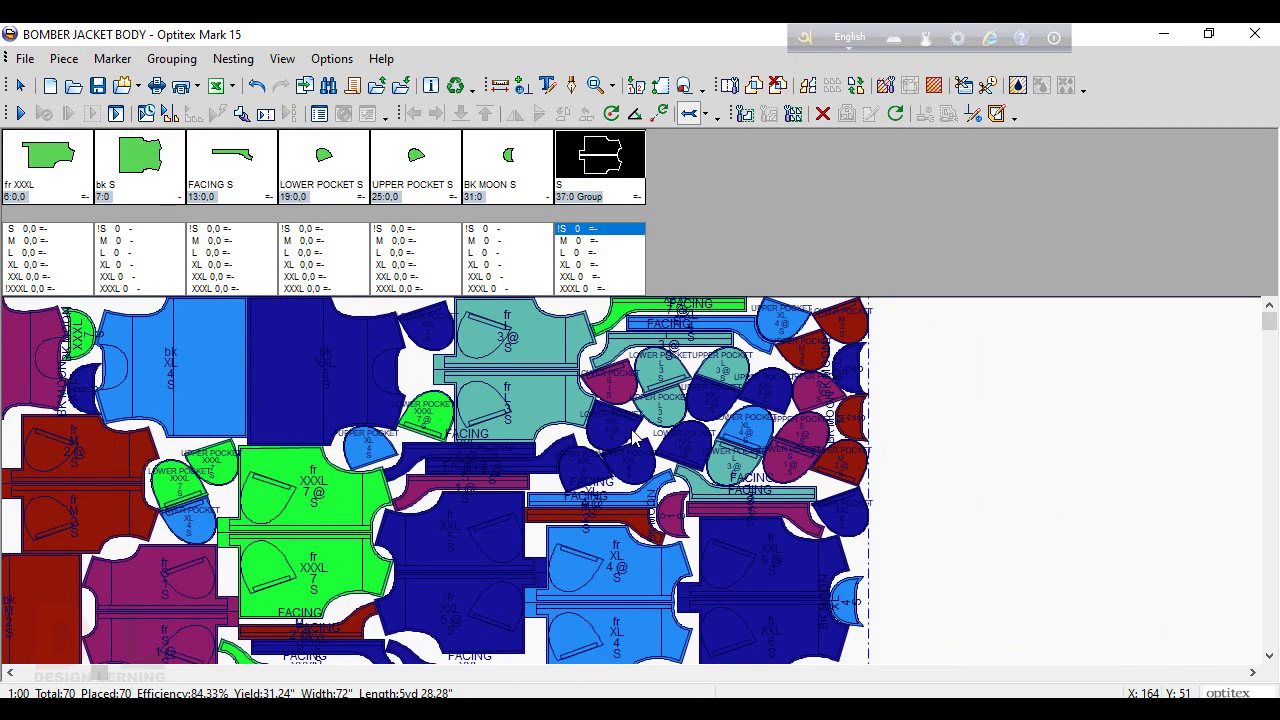
- Change the BOMBER JACKET.PDS order's material selection from S to C and load its pieces into the marker
click(122, 85)
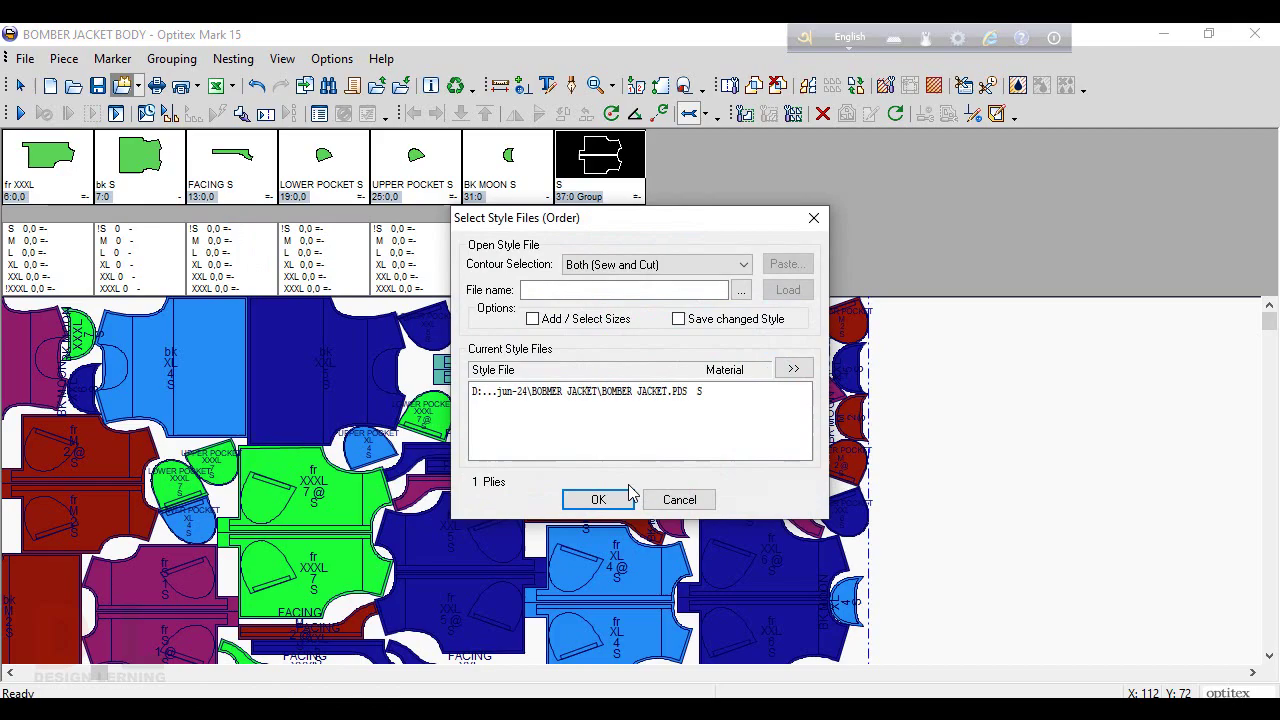
double_click(614, 402)
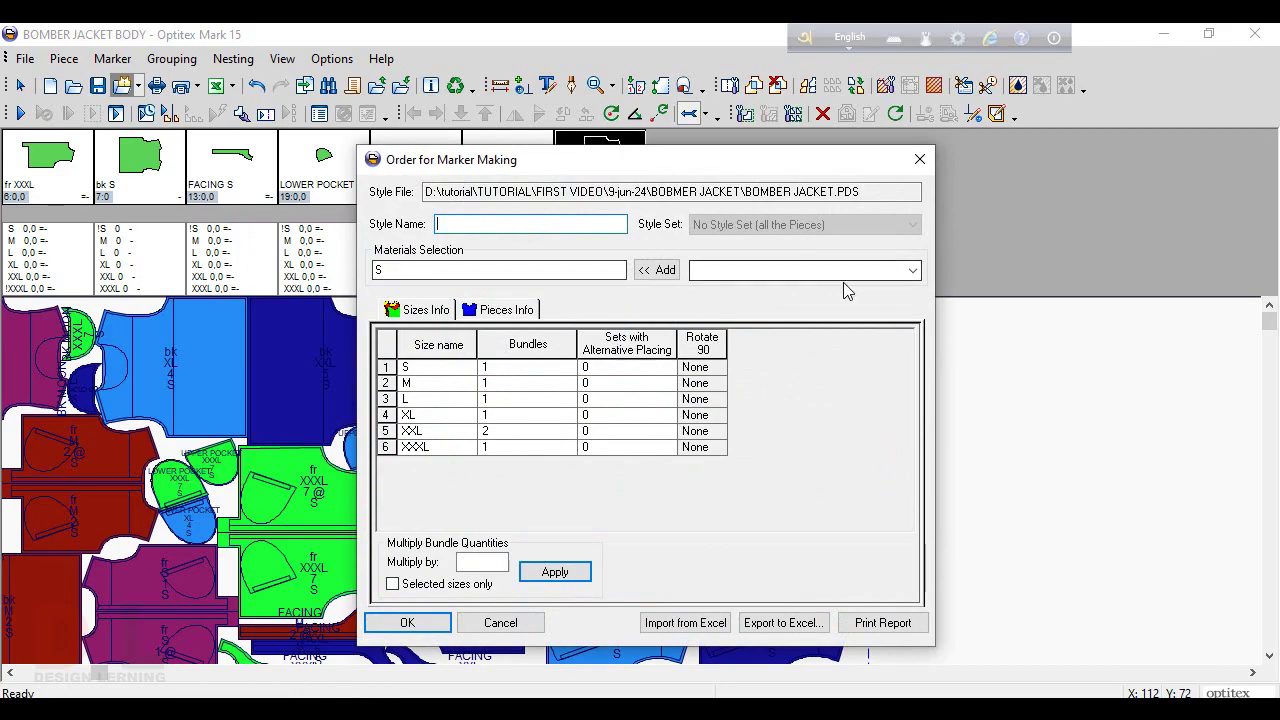
drag(406, 268, 2, 248)
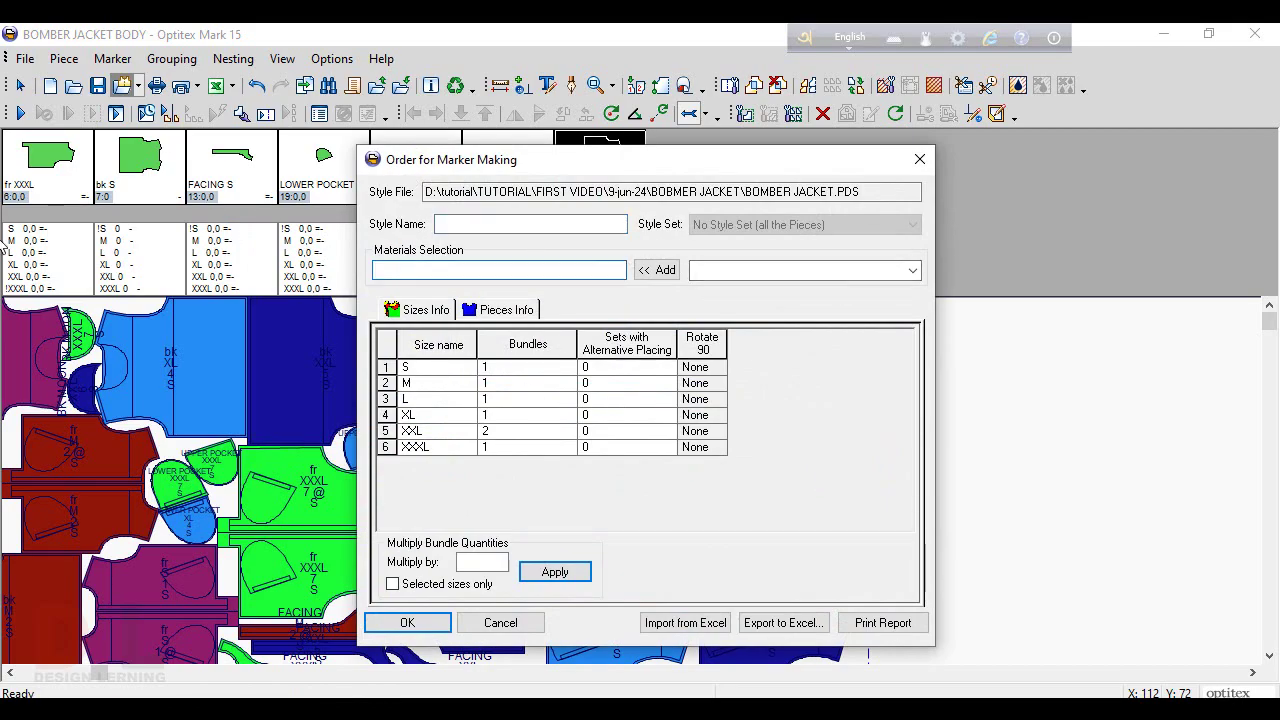
click(765, 275)
click(910, 272)
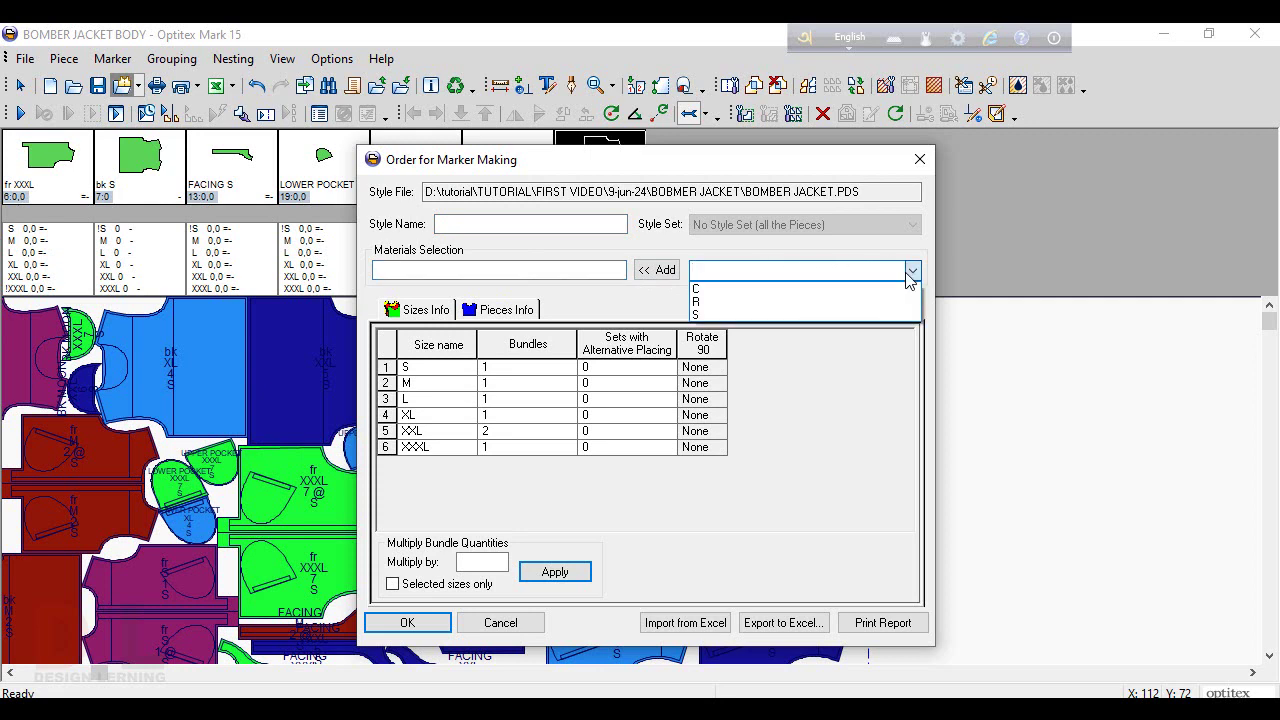
click(720, 297)
click(658, 278)
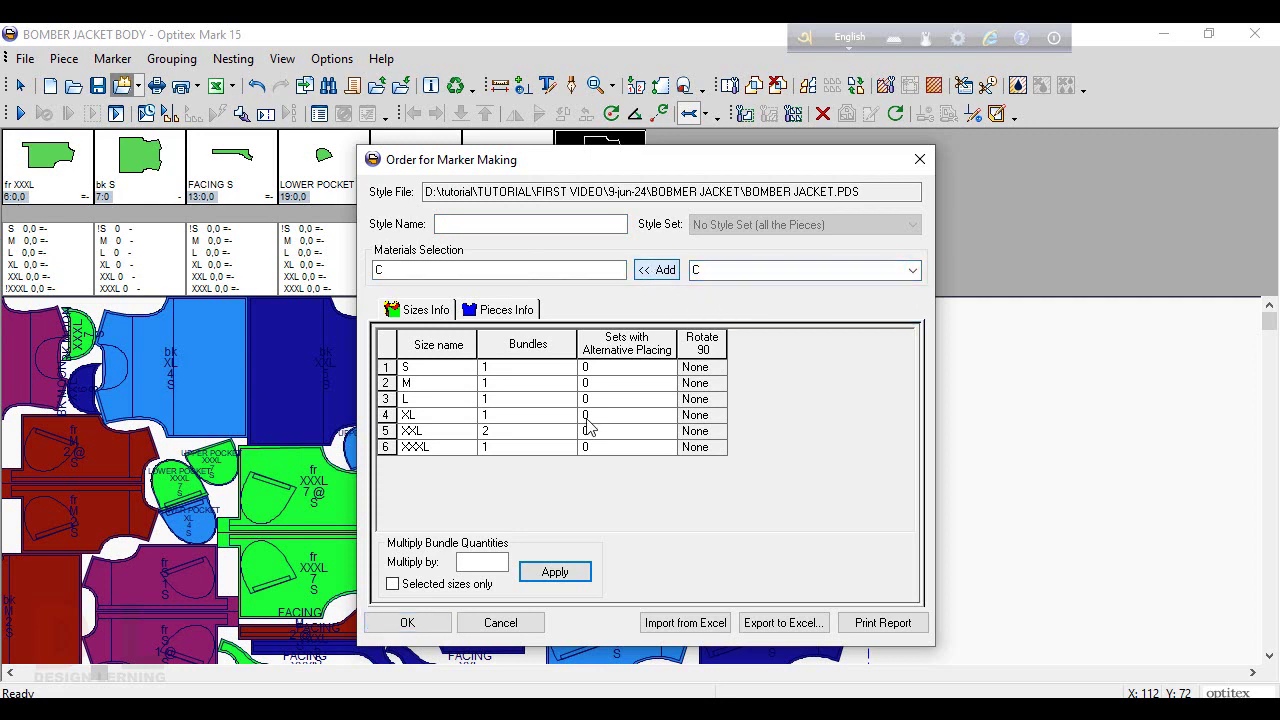
click(405, 622)
click(610, 451)
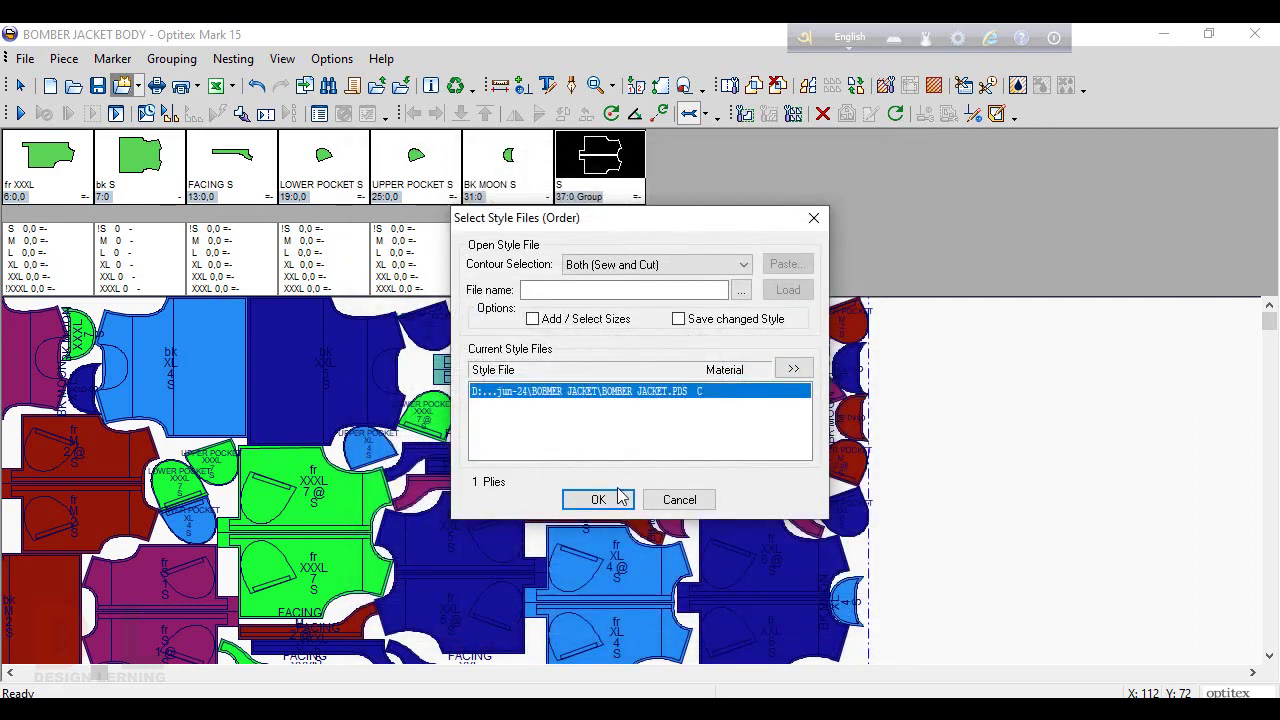
click(606, 497)
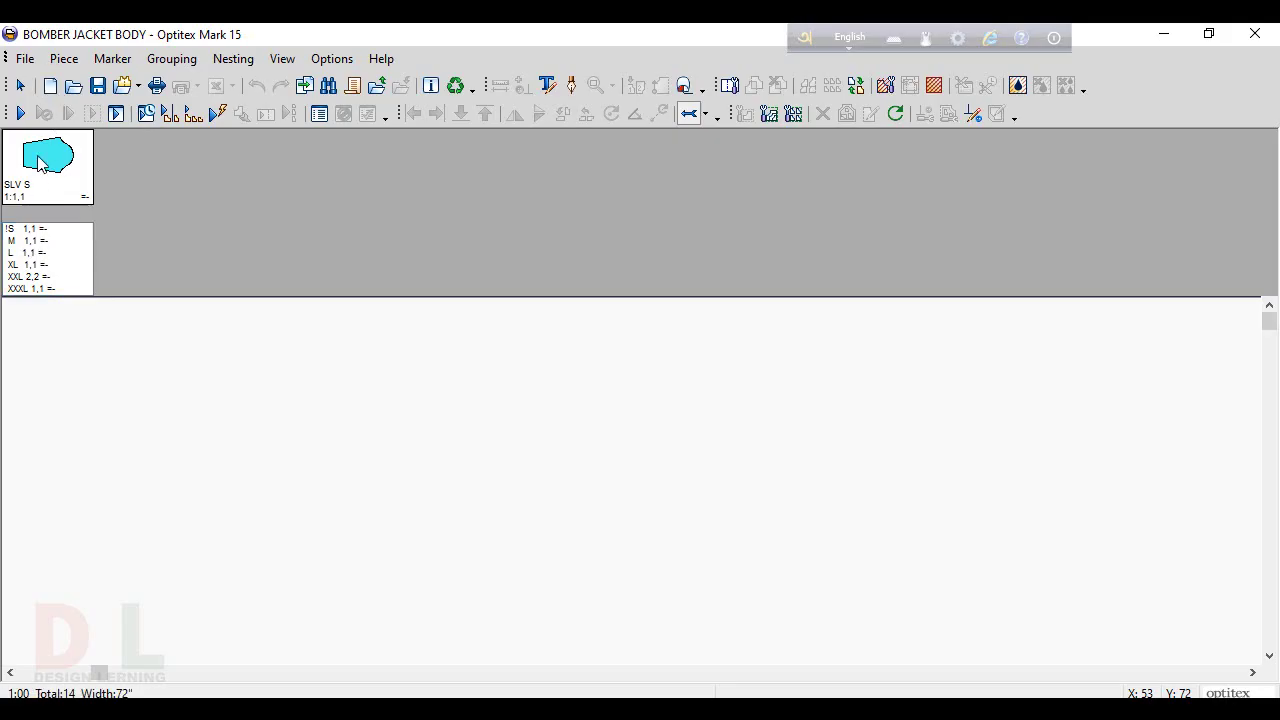
- Scale all sleeve pieces globally by 2% in X and 2% in Y, then close the piece properties
click(63, 58)
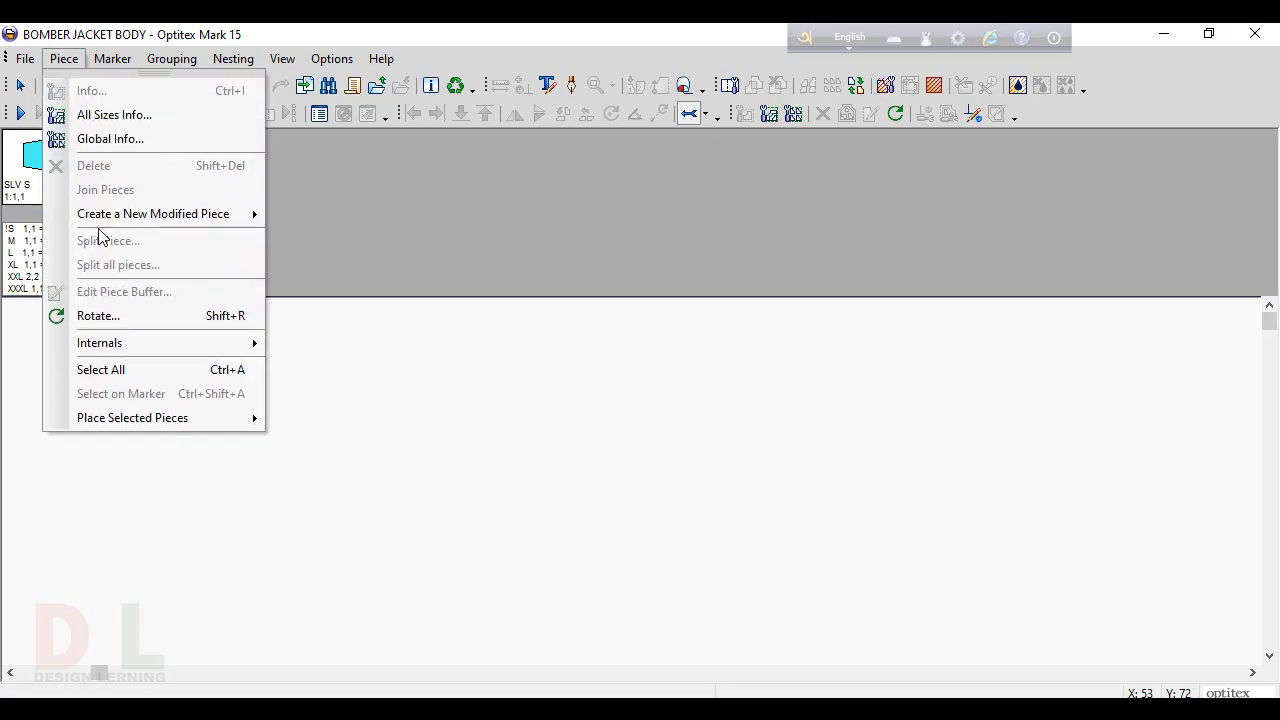
click(108, 139)
click(198, 380)
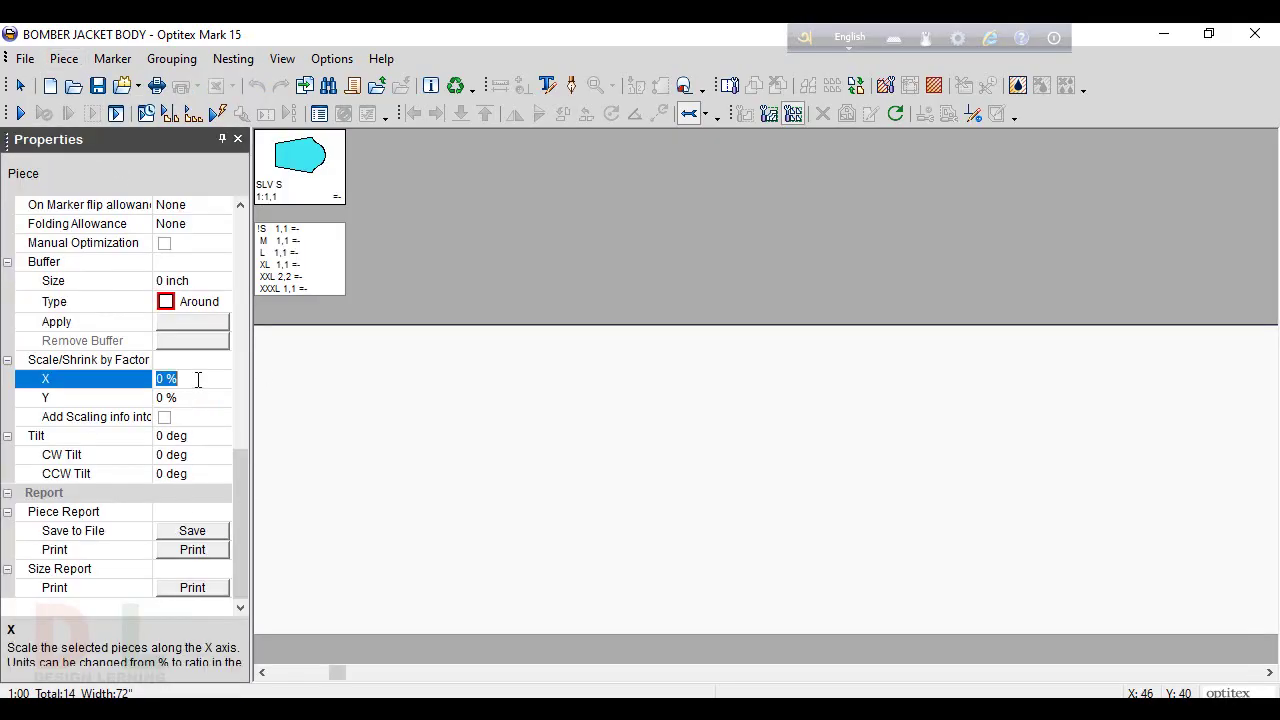
text(2)
click(210, 399)
text(2)
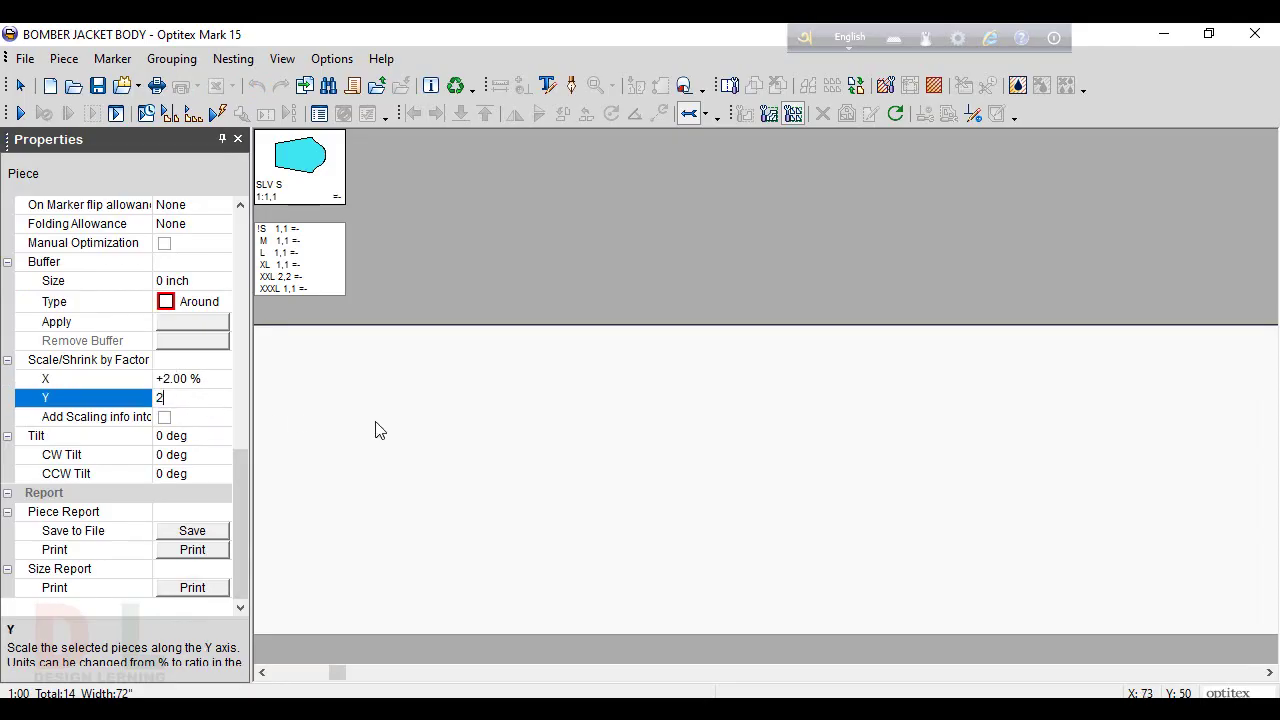
click(378, 429)
click(238, 139)
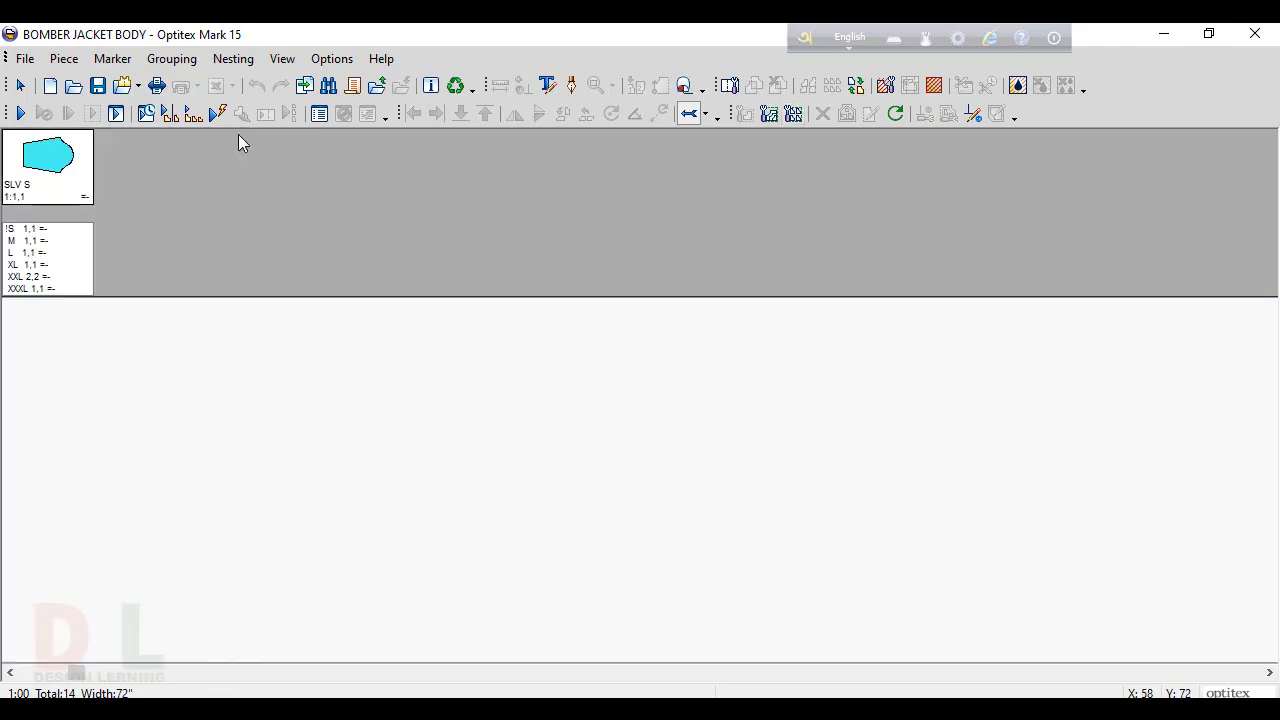
- Run automatic nesting on the sleeve pieces, check the jacket photo in the measurement PDF meanwhile, and stop the nesting in Optitex Mark
click(232, 59)
click(252, 91)
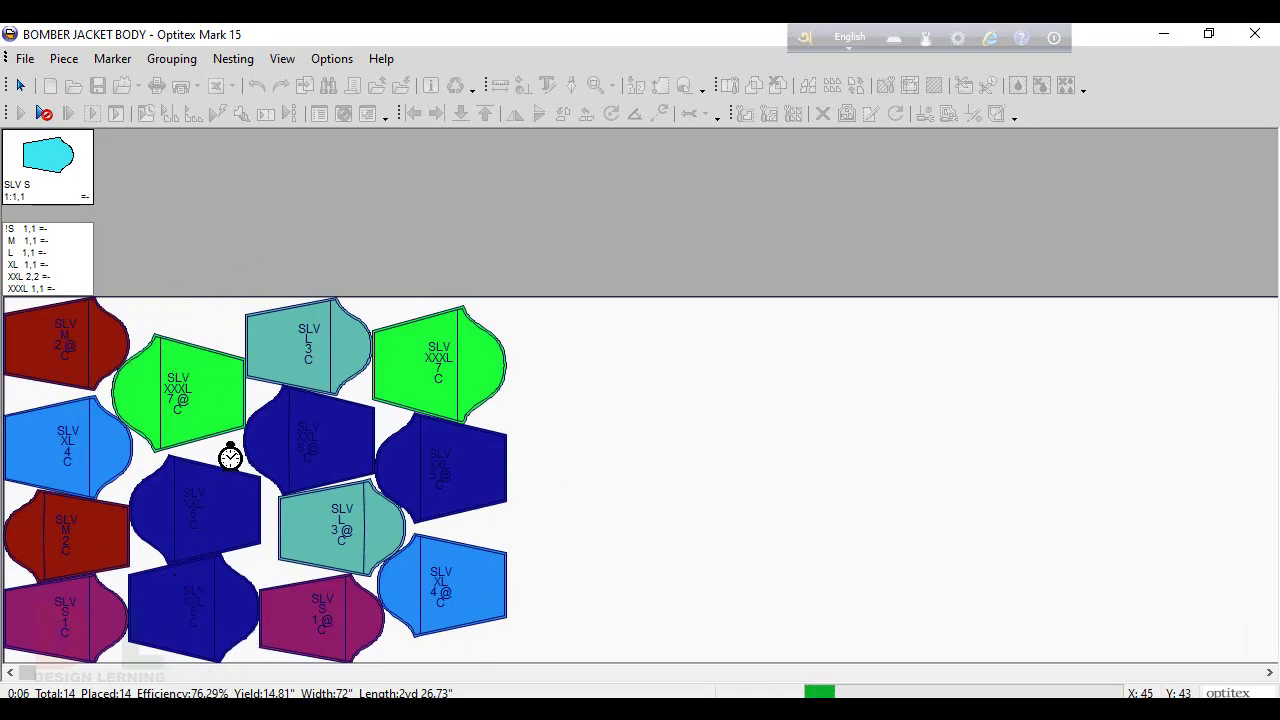
click(396, 711)
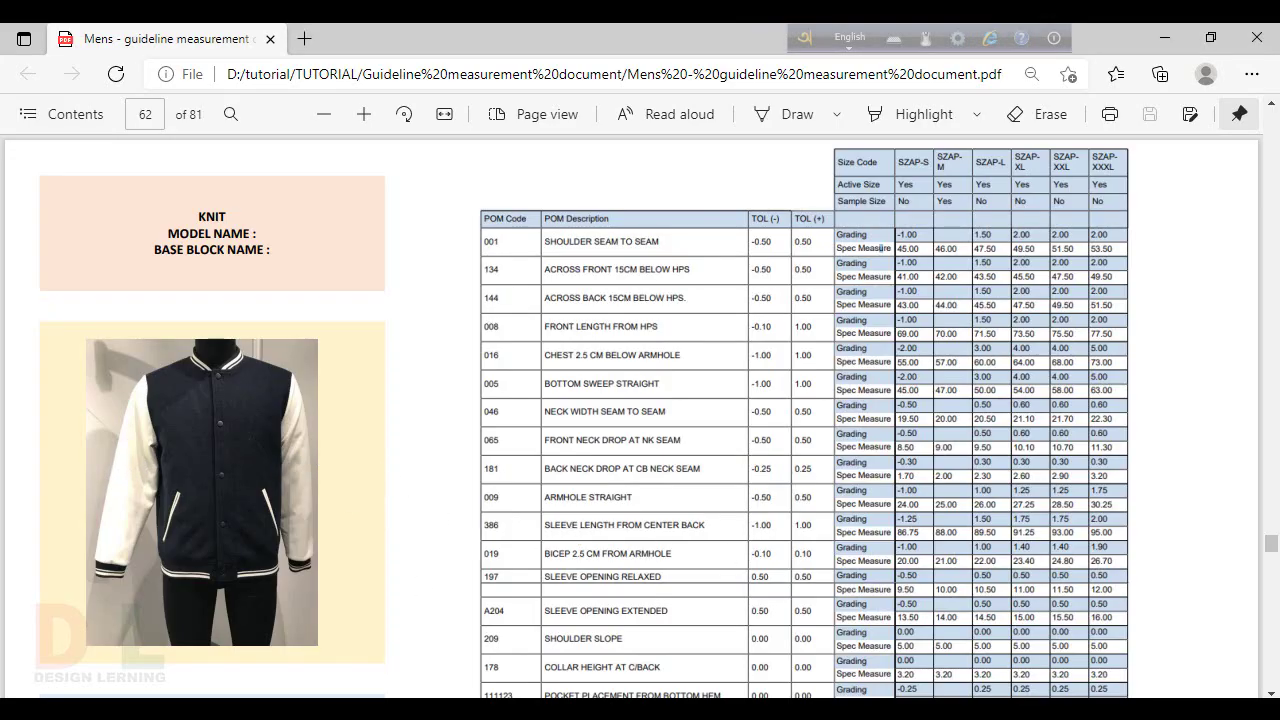
key(alt+Tab)
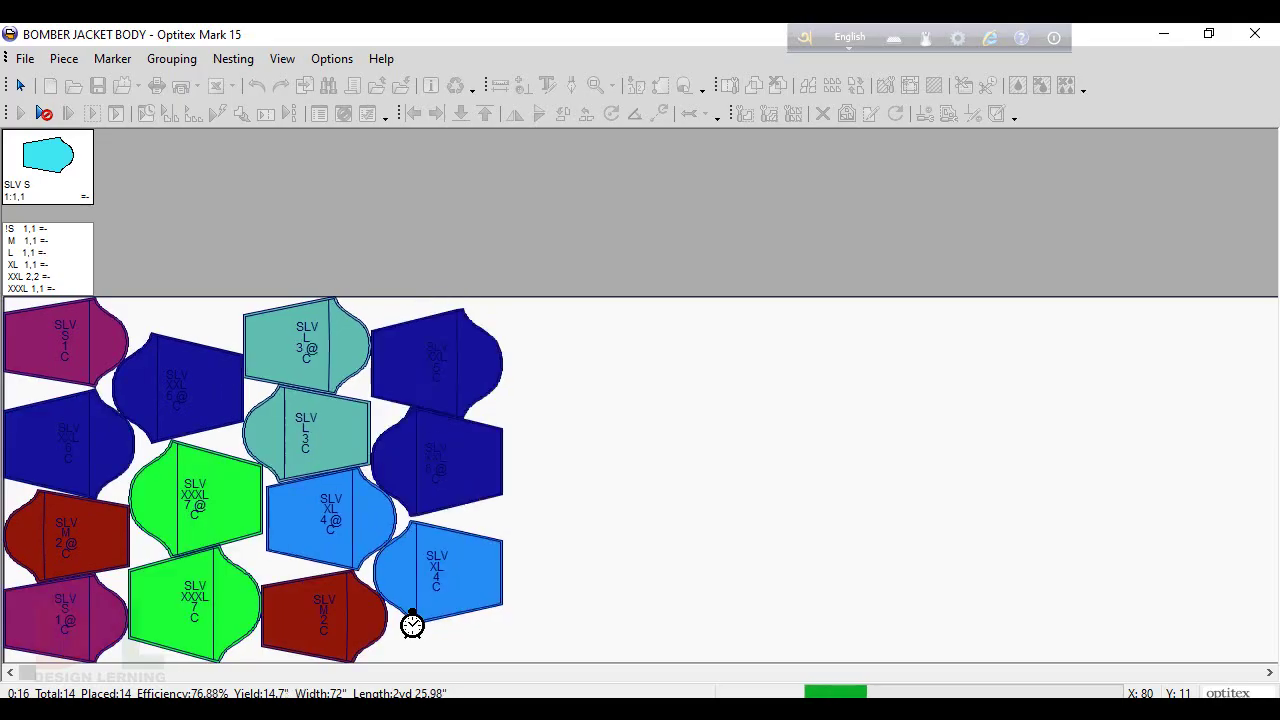
click(44, 113)
- Save the nested sleeve marker under the new name BOMBER JACKET CONTARST in the BOBMER JACKET folder
click(25, 58)
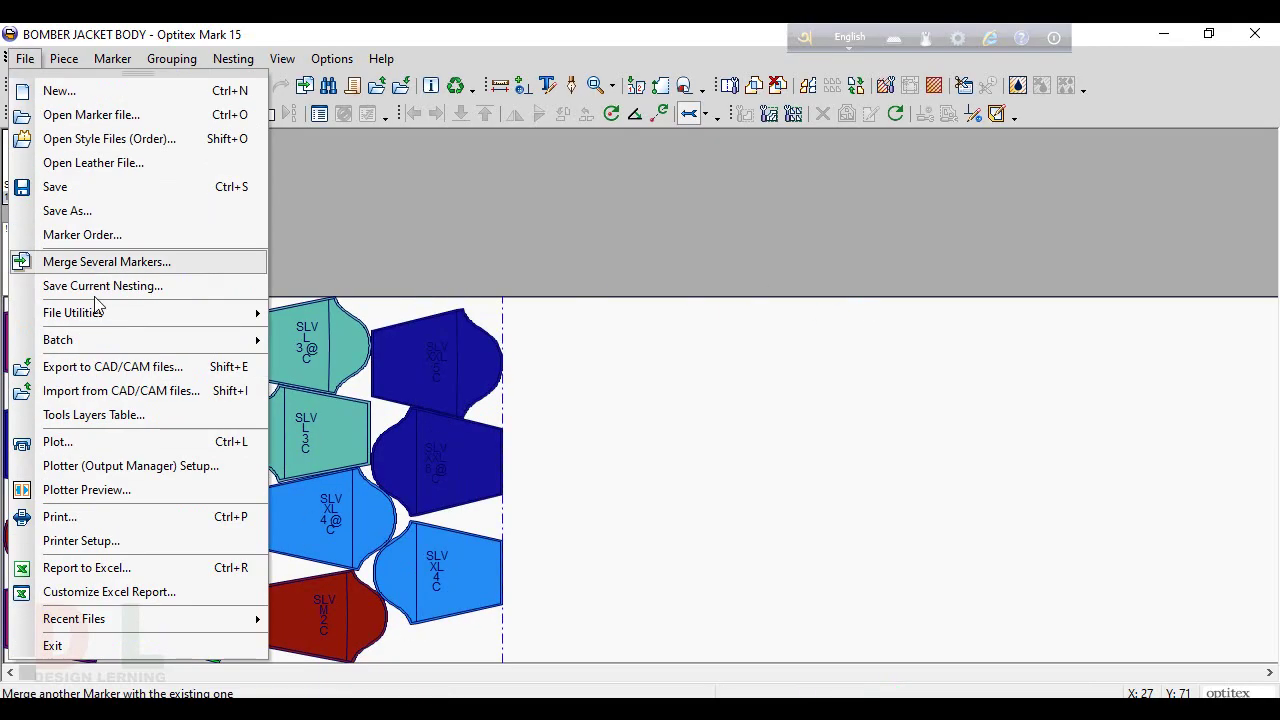
click(77, 211)
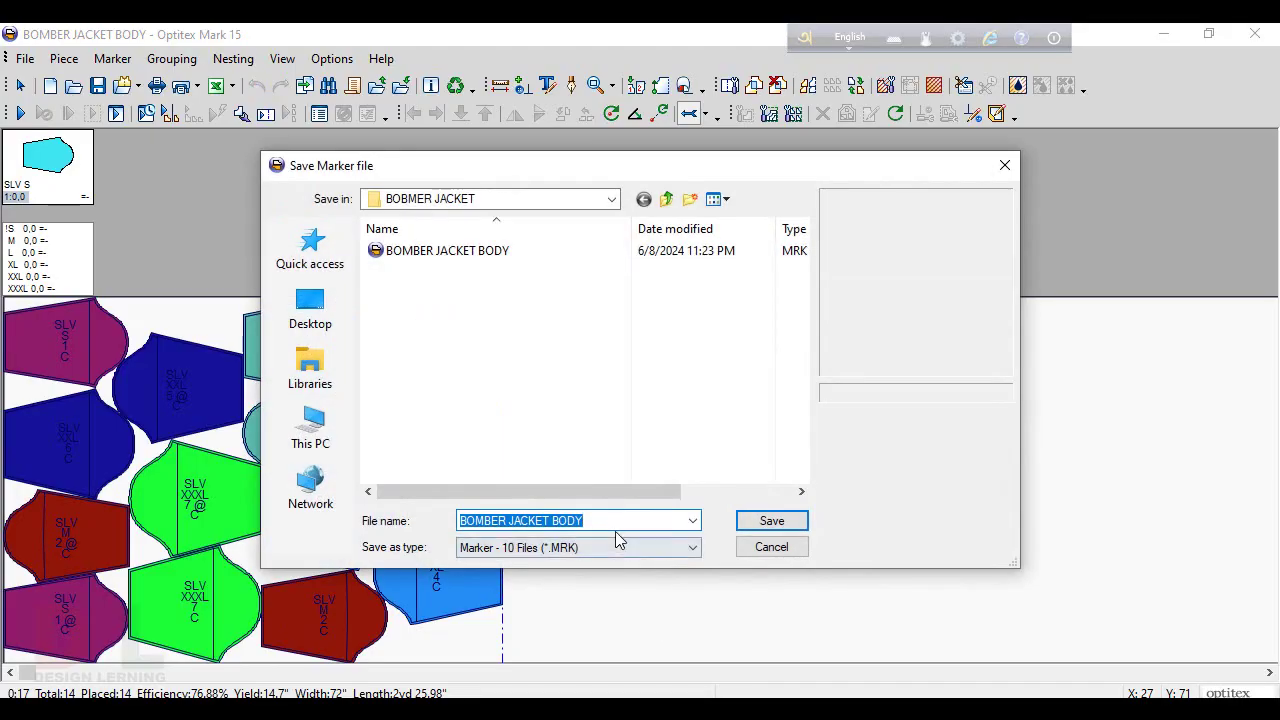
click(615, 524)
key(BackSpace)
key(BackSpace)
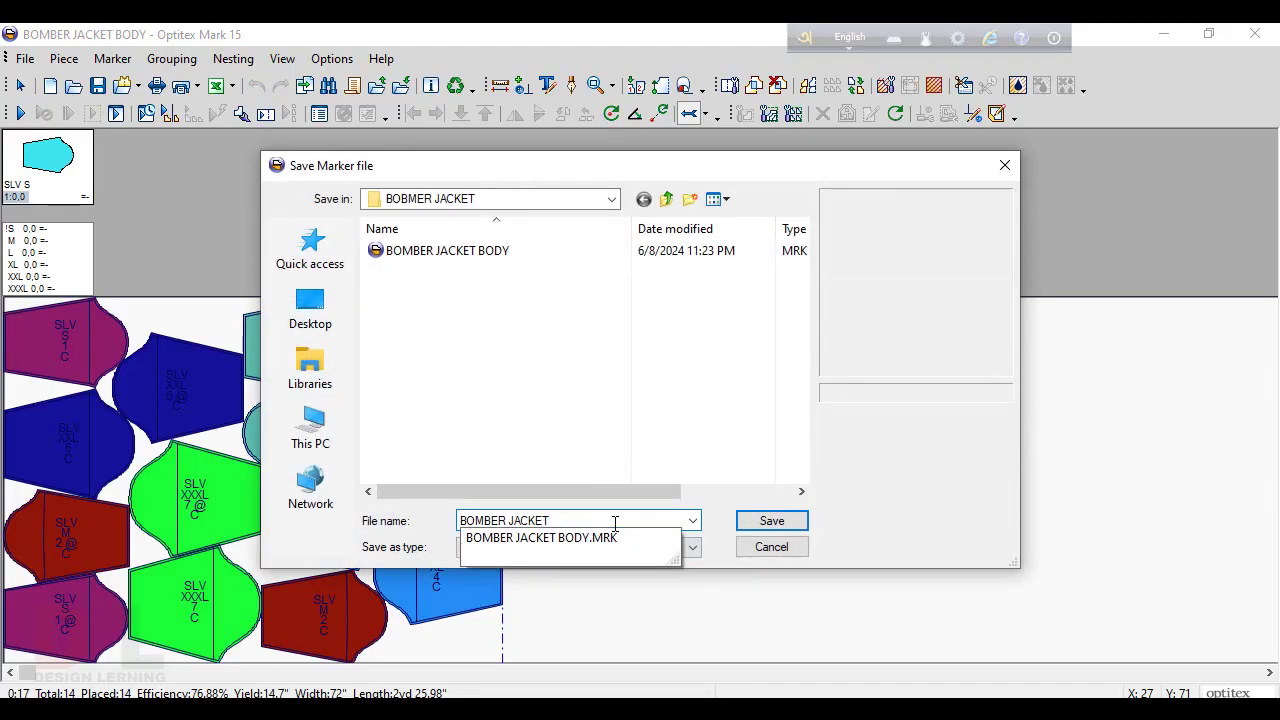
text(CONTARST)
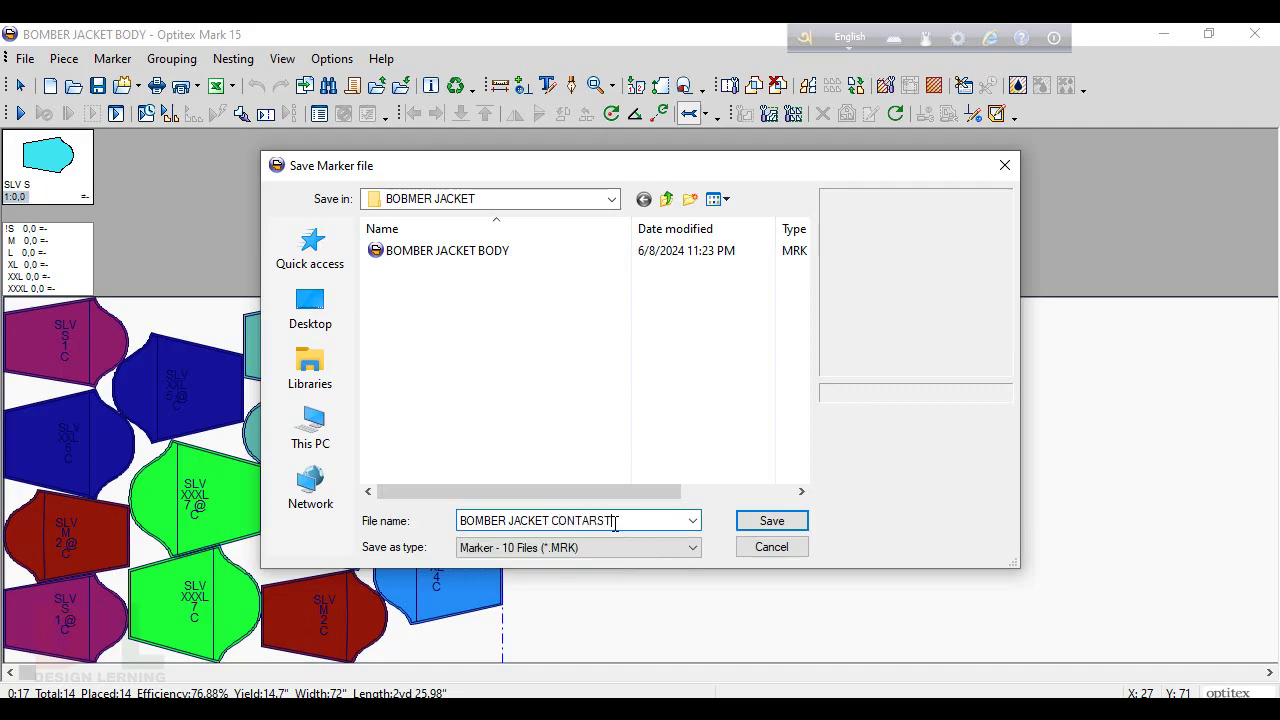
key(Return)
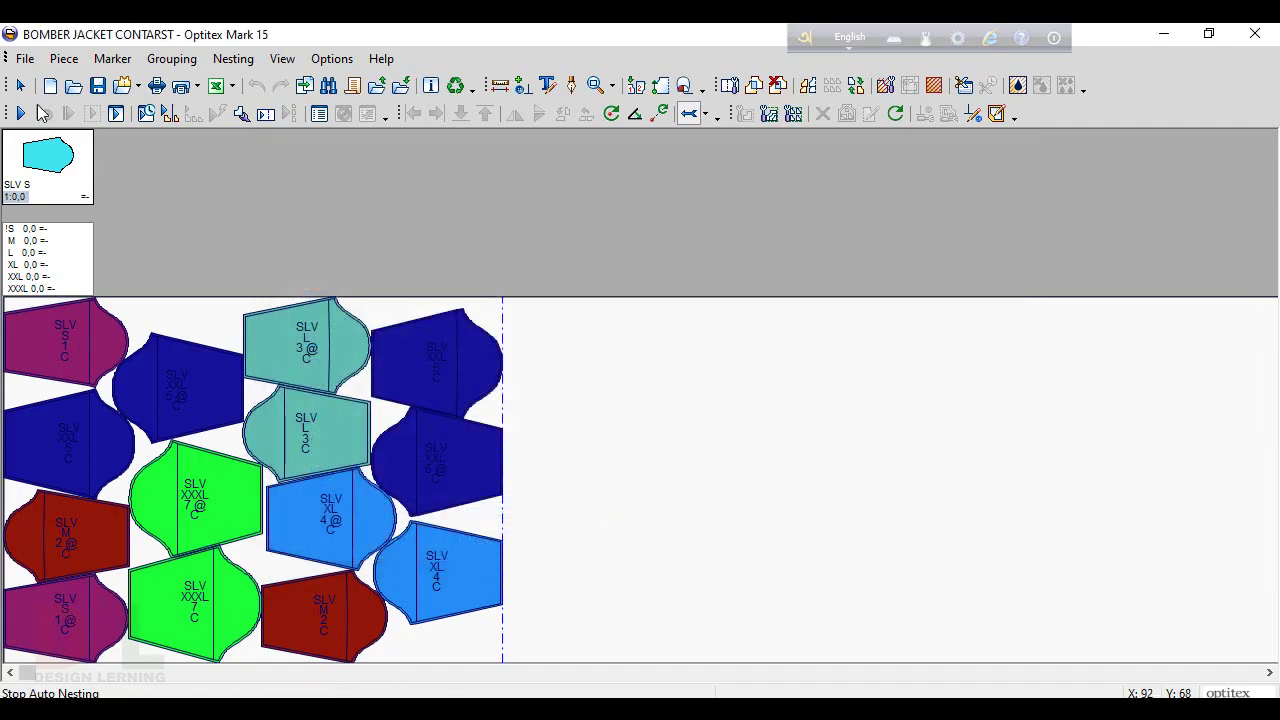
- Print the sleeve marker as a single page with Microsoft Print to PDF, Letter size in landscape orientation
click(24, 59)
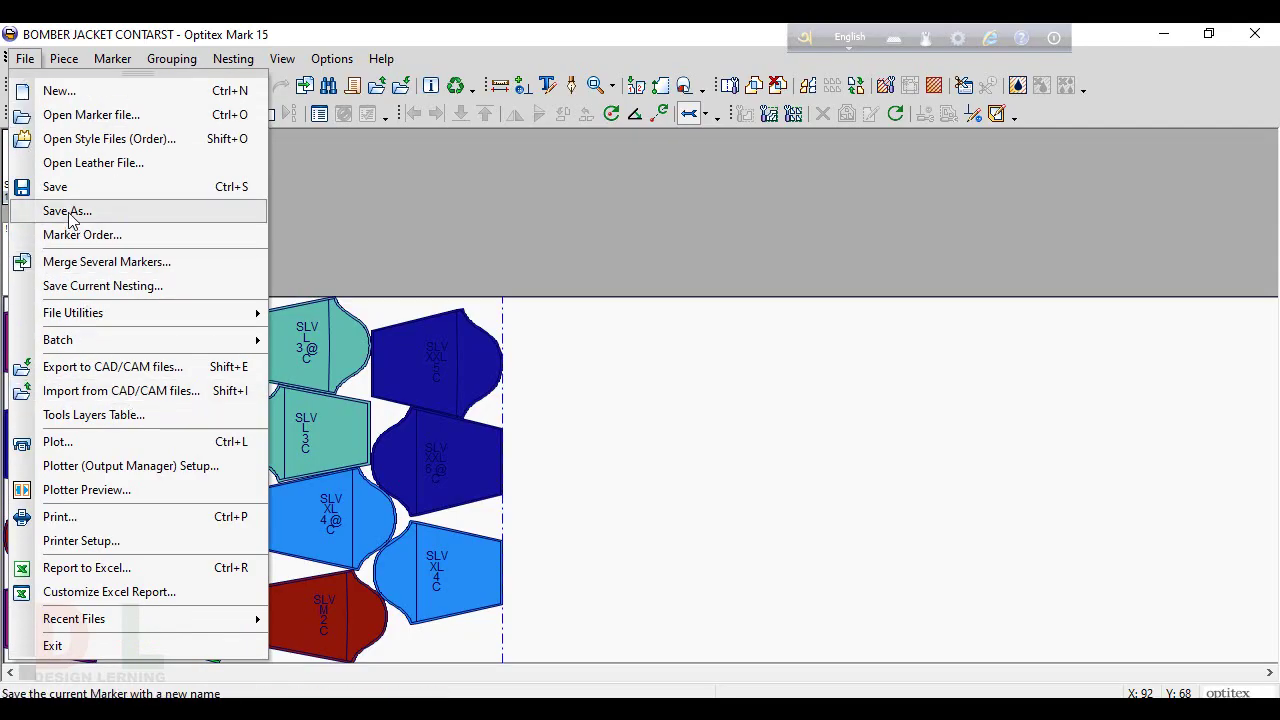
click(70, 516)
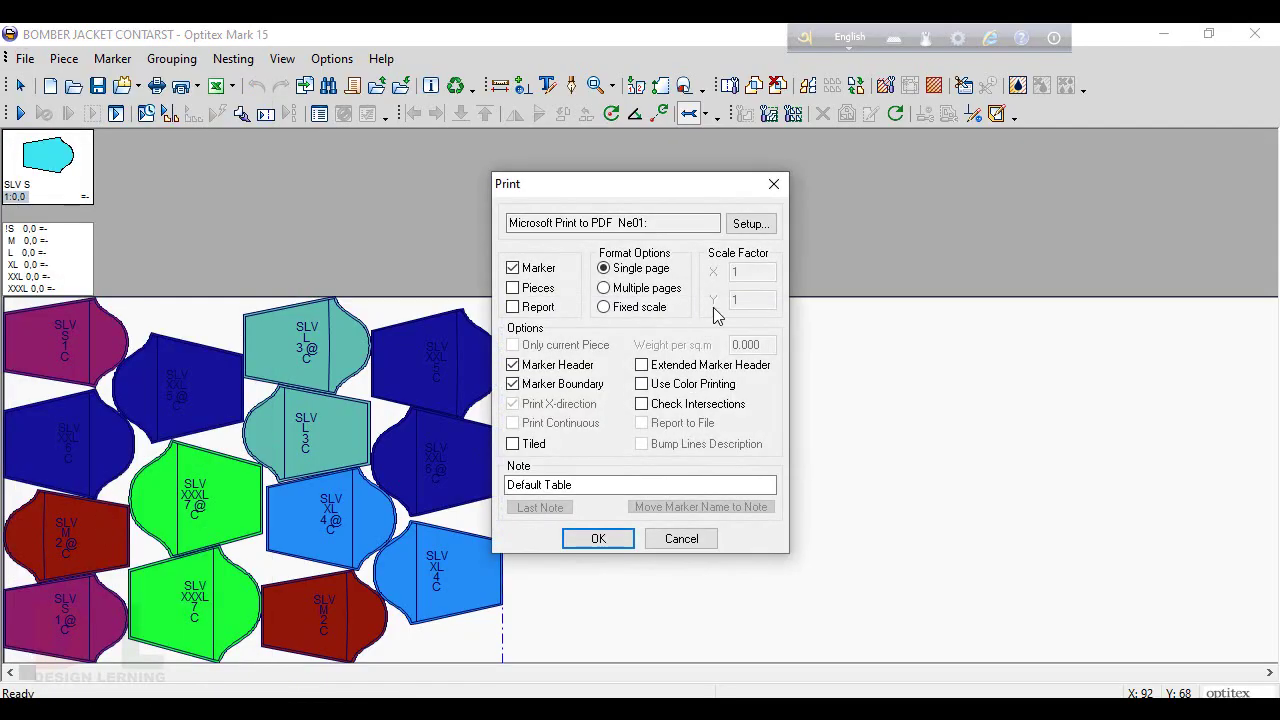
click(750, 223)
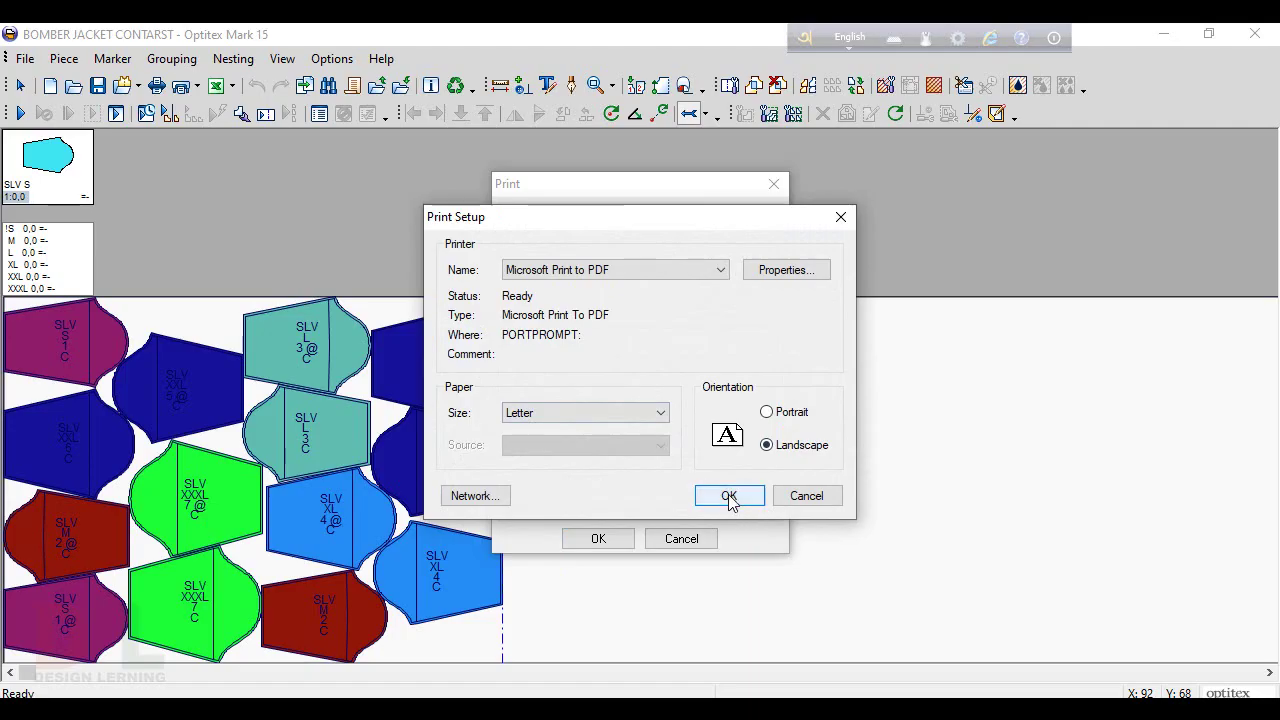
click(727, 496)
click(596, 540)
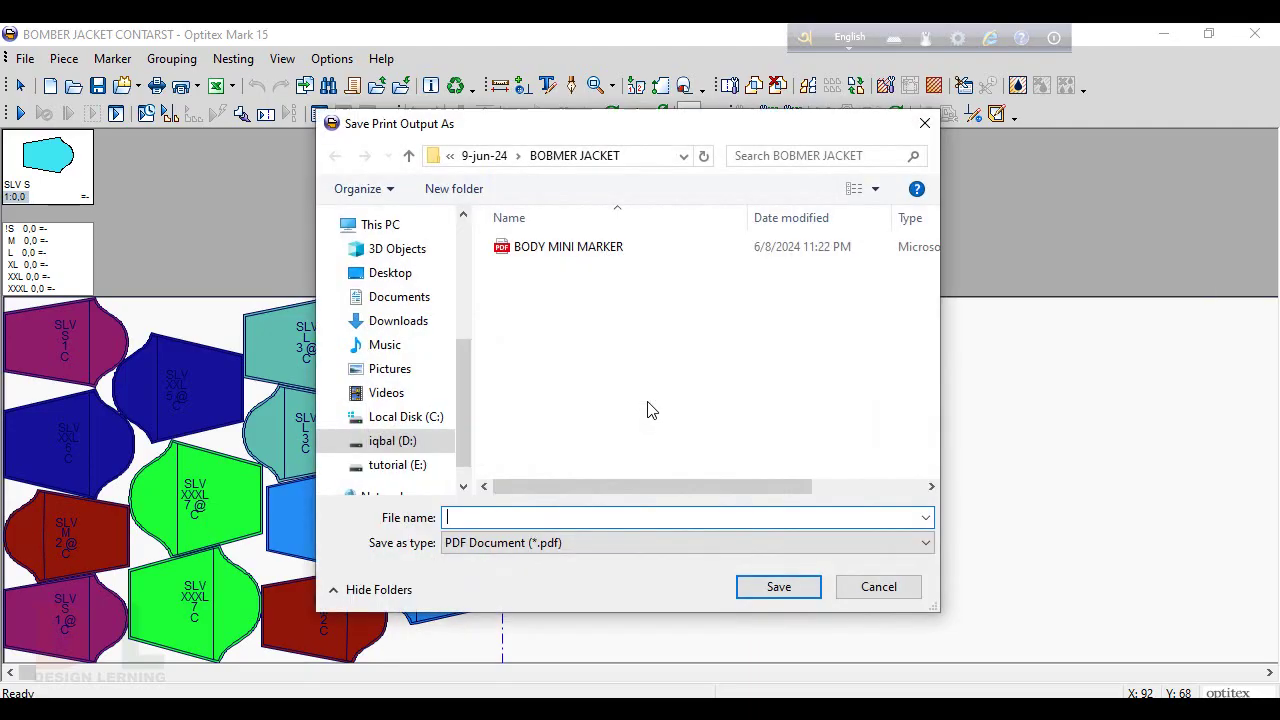
- Save the PDF print output as CONTARST MINI MARKER in the BOBMER JACKET folder
click(561, 252)
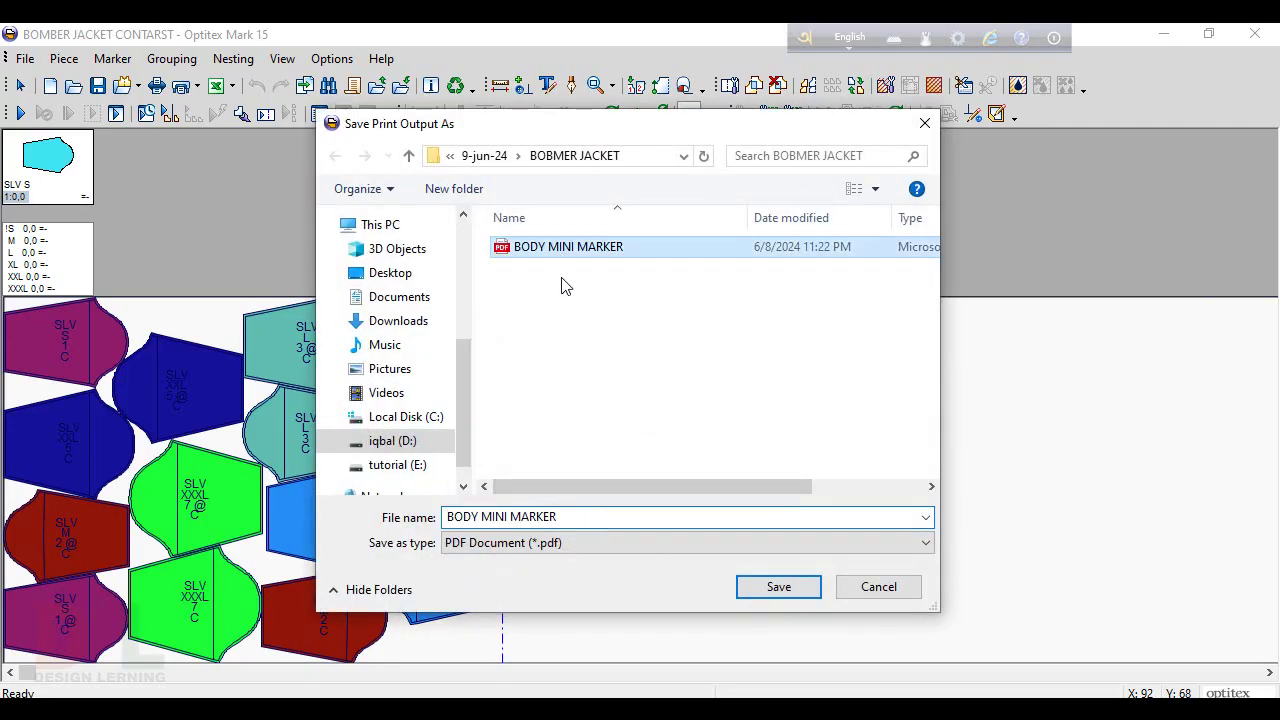
click(611, 520)
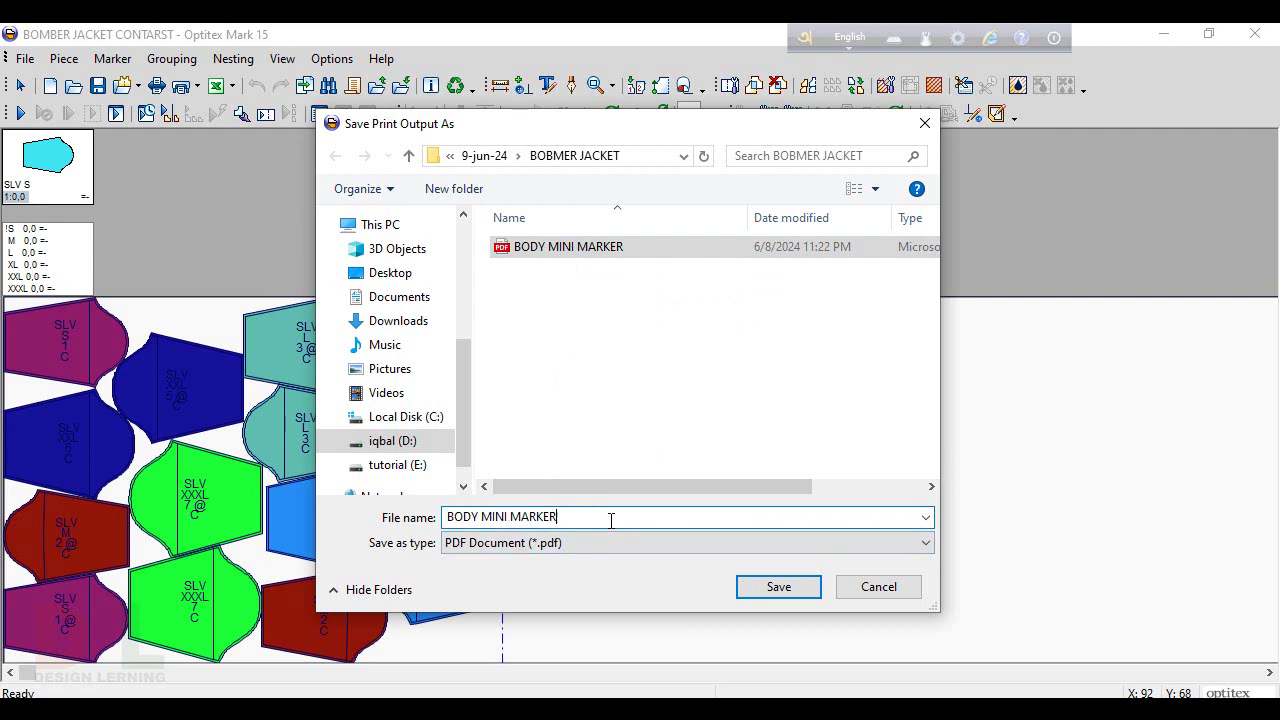
double_click(470, 517)
text(CO)
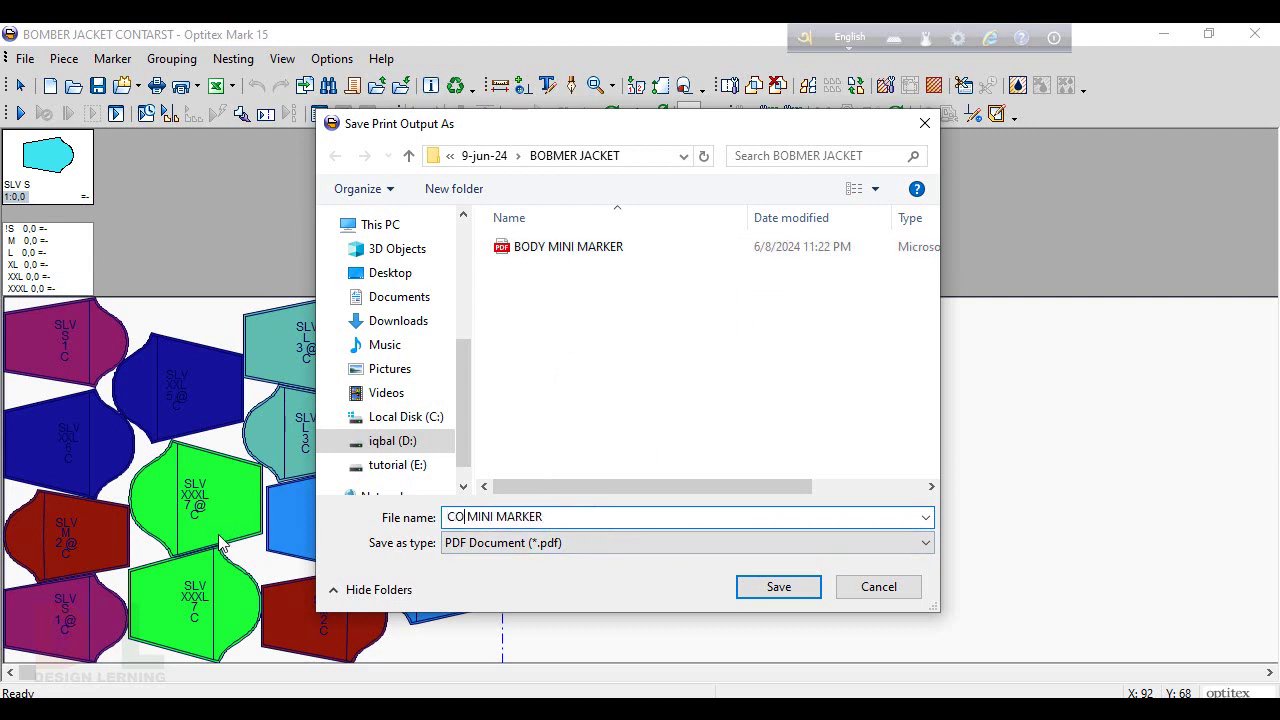
text(N)
text(TA)
text(RST)
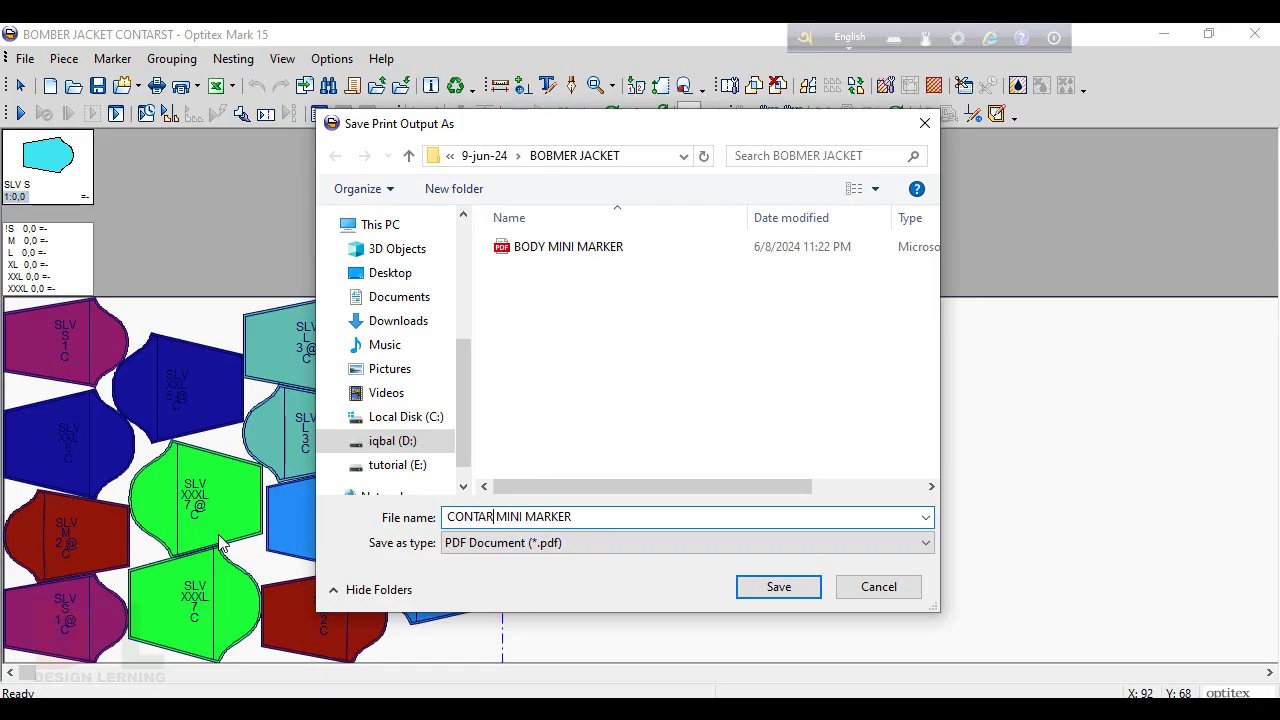
key(Return)
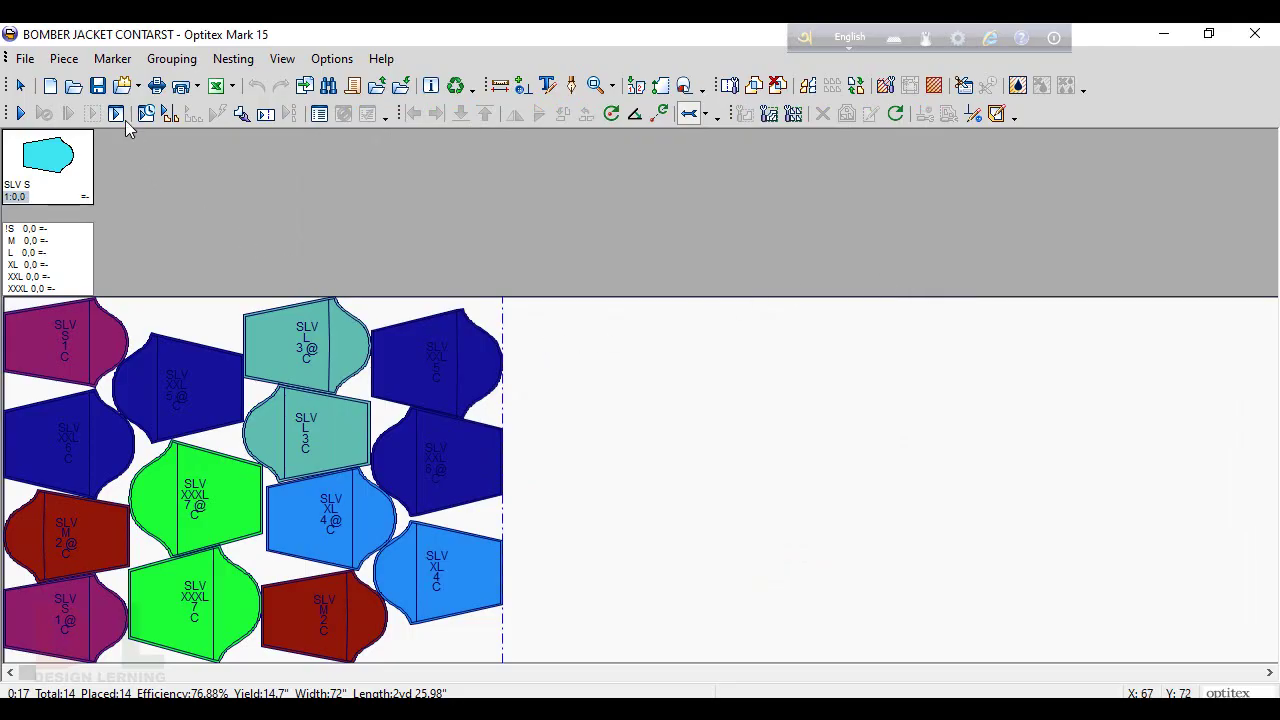
- Change the BOMBER JACKET.PDS order's material selection to R and load its pieces into the marker
click(124, 91)
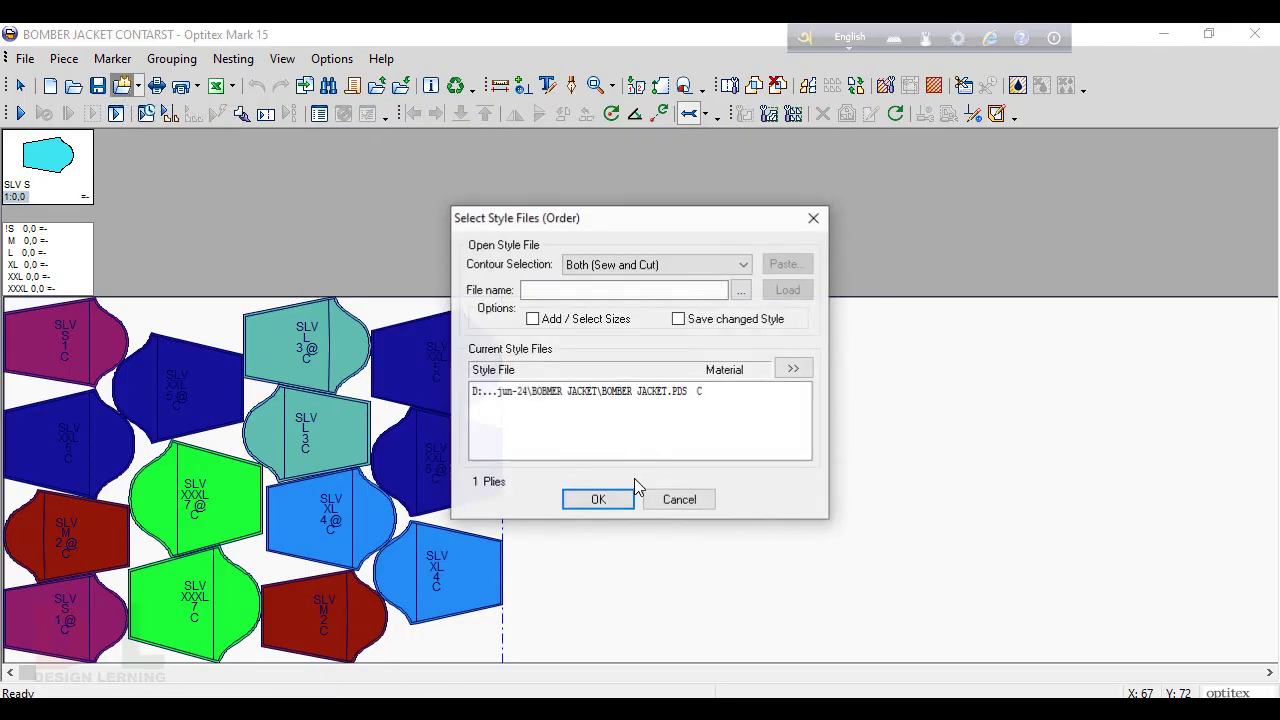
click(627, 400)
double_click(627, 401)
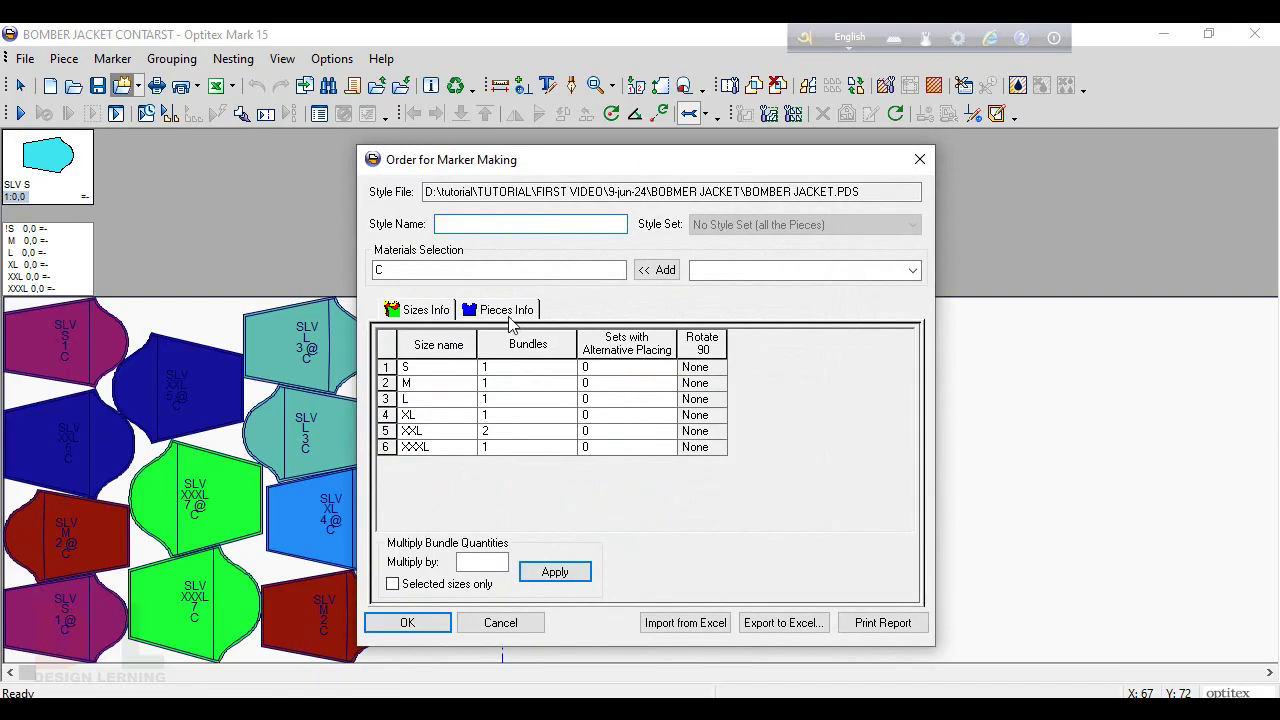
drag(558, 268, 4, 236)
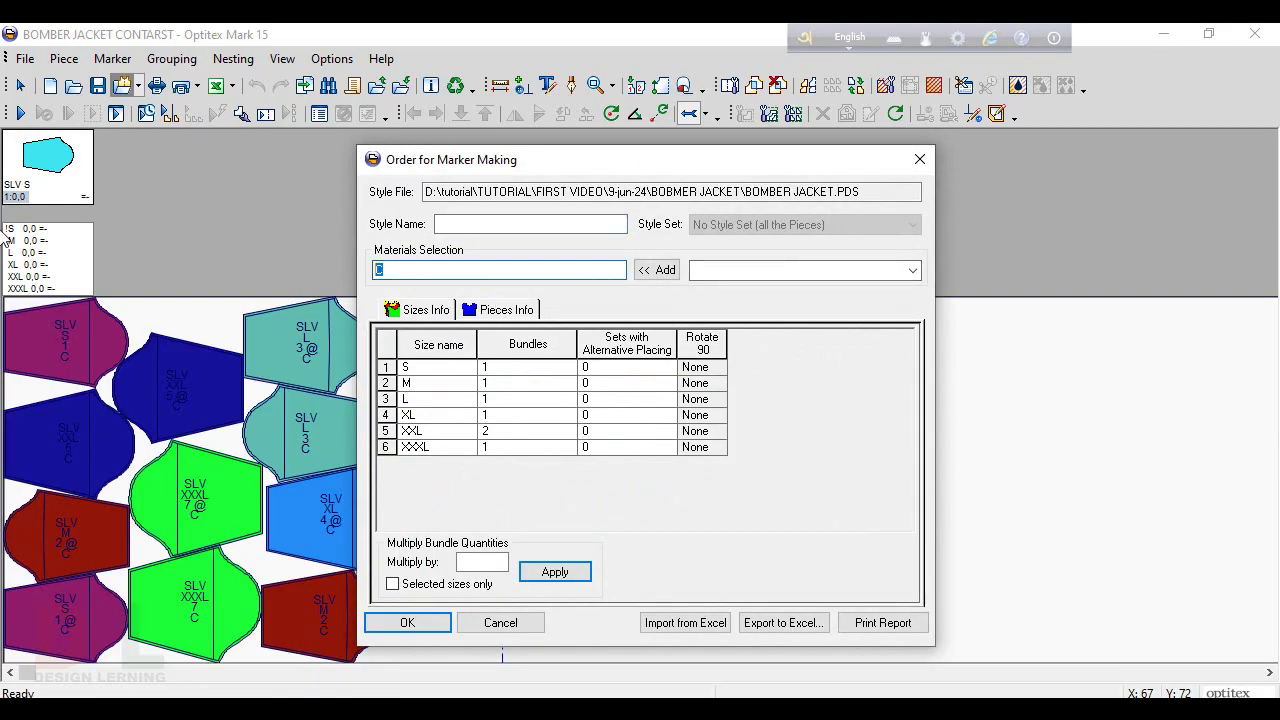
key(Delete)
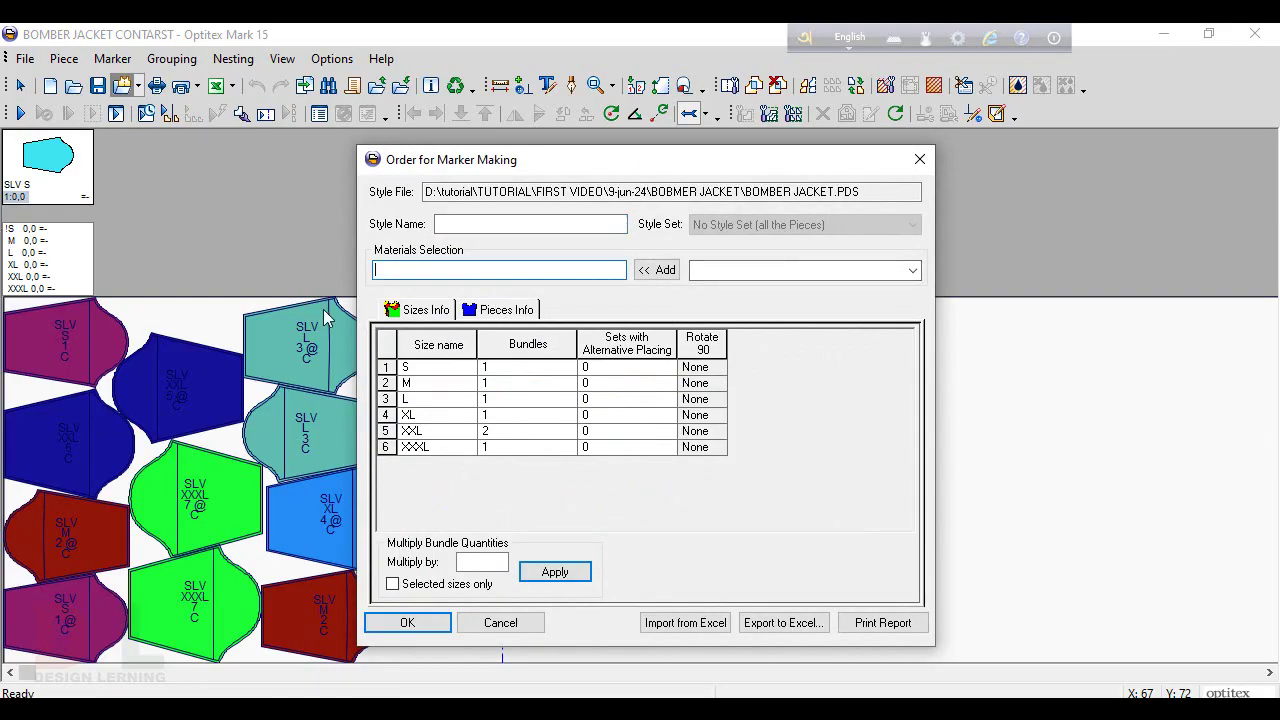
click(913, 271)
click(737, 300)
click(657, 270)
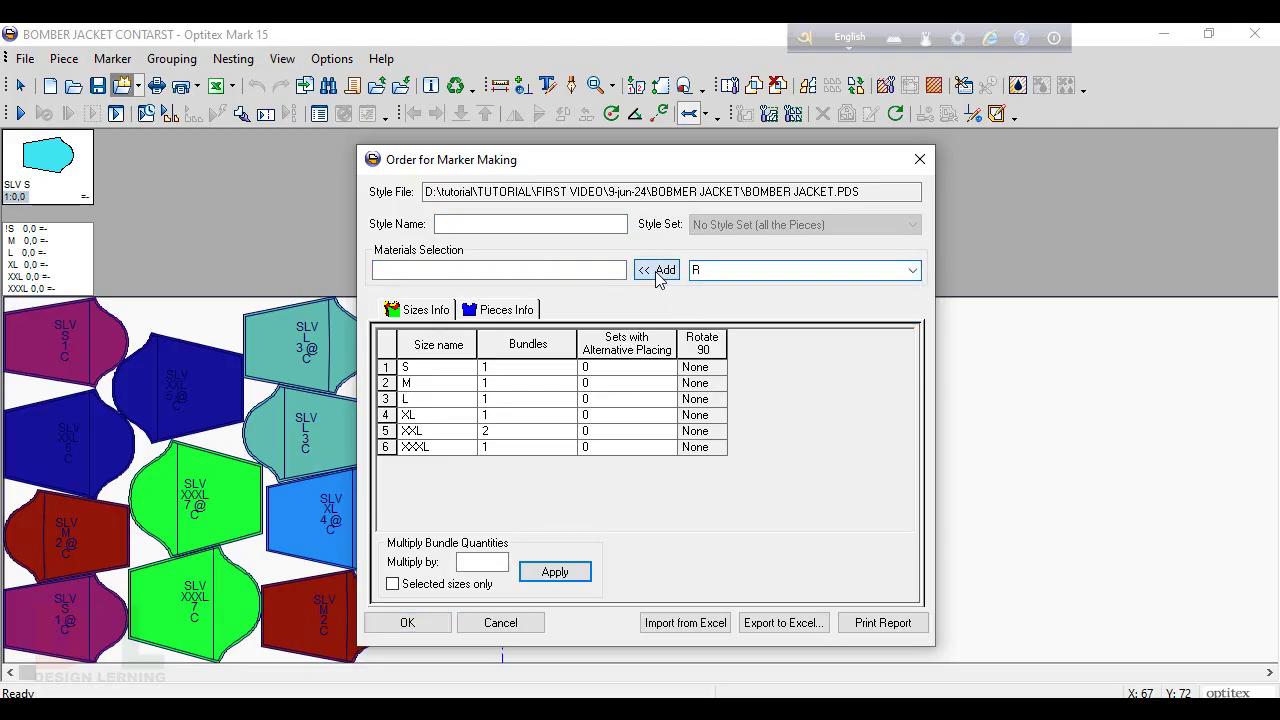
click(432, 624)
click(615, 455)
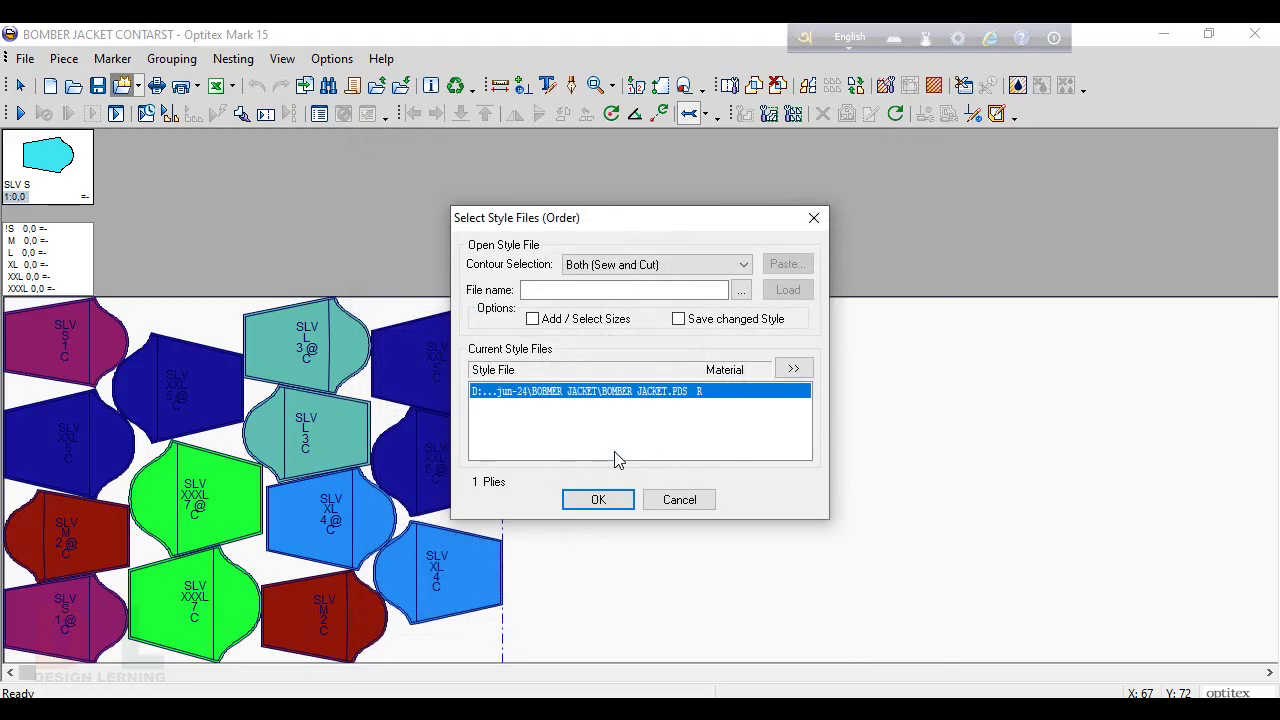
click(598, 500)
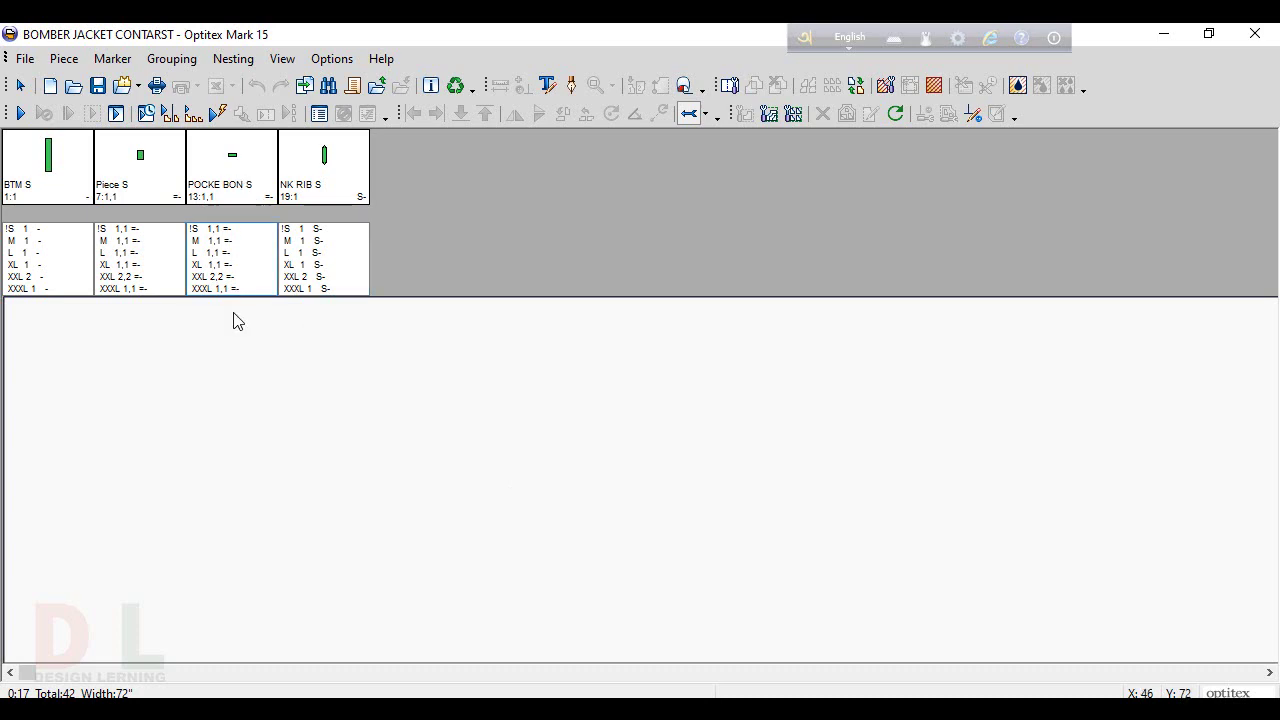
- Switch to the measurement PDF, examine the jacket photo's pockets, hem and cuffs up close, and return to Optitex Mark
click(440, 712)
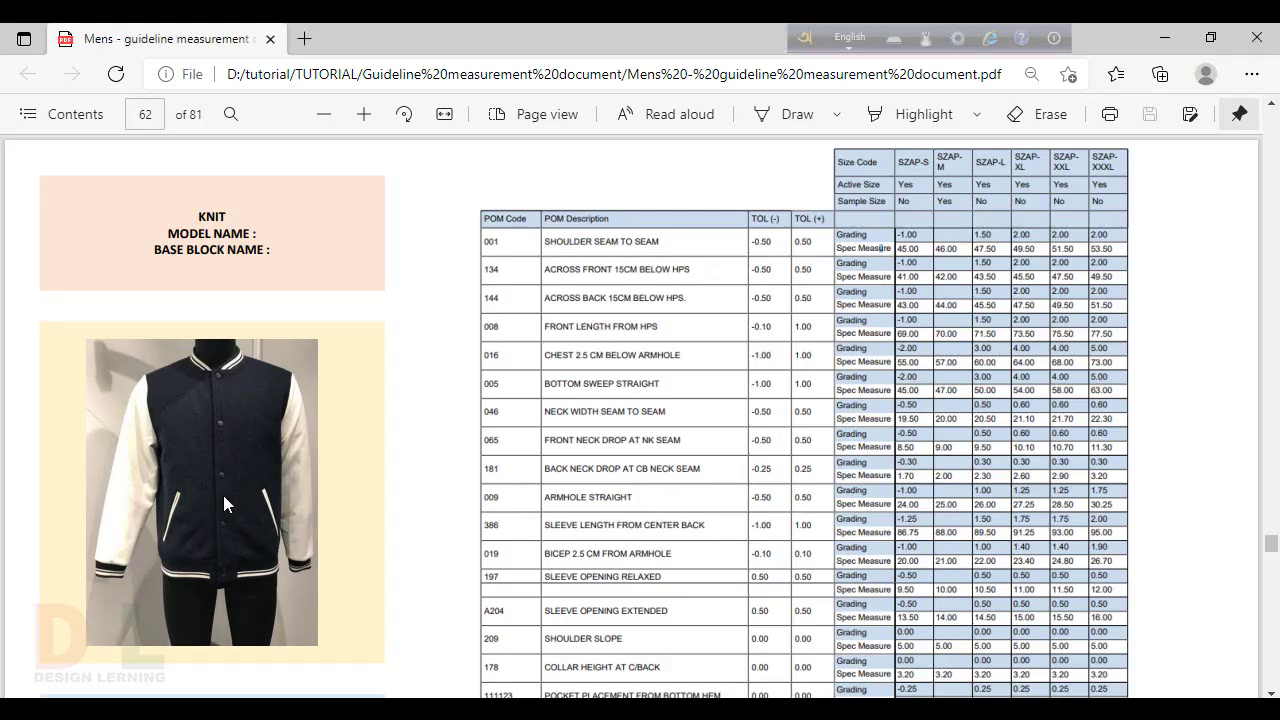
ctrl+scroll(223, 495, up, 5)
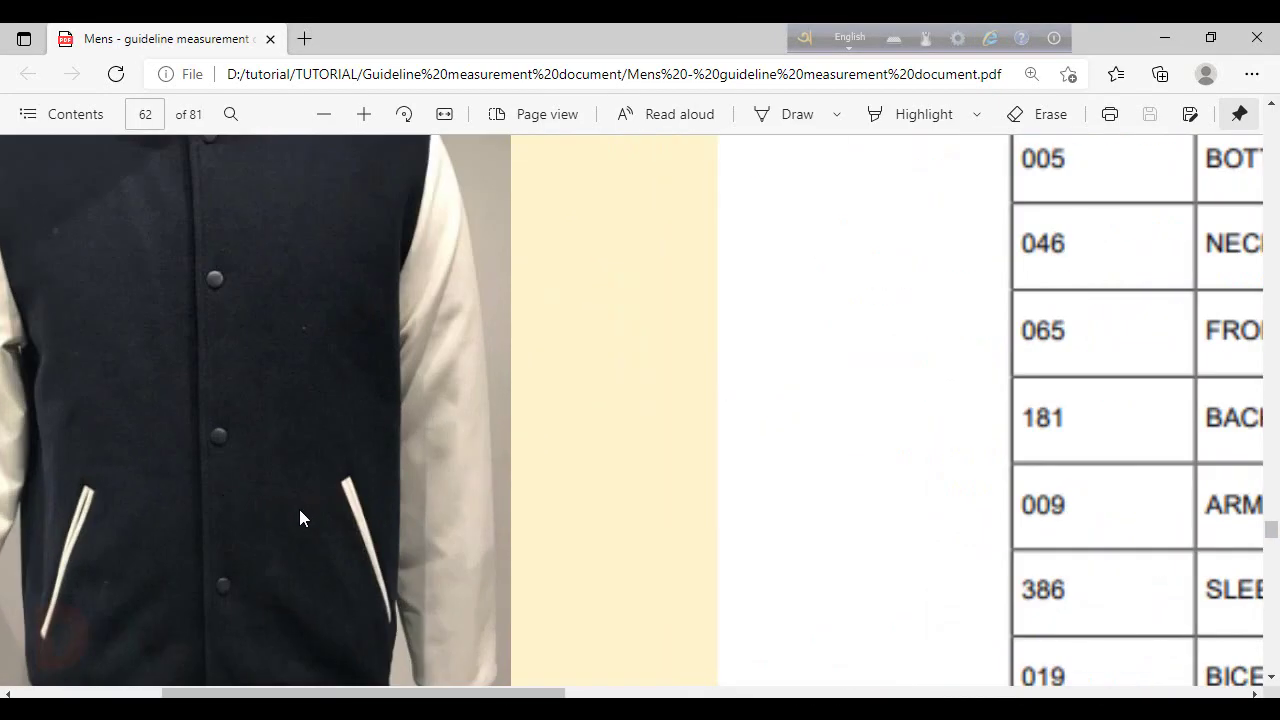
scroll(311, 458, down, 1)
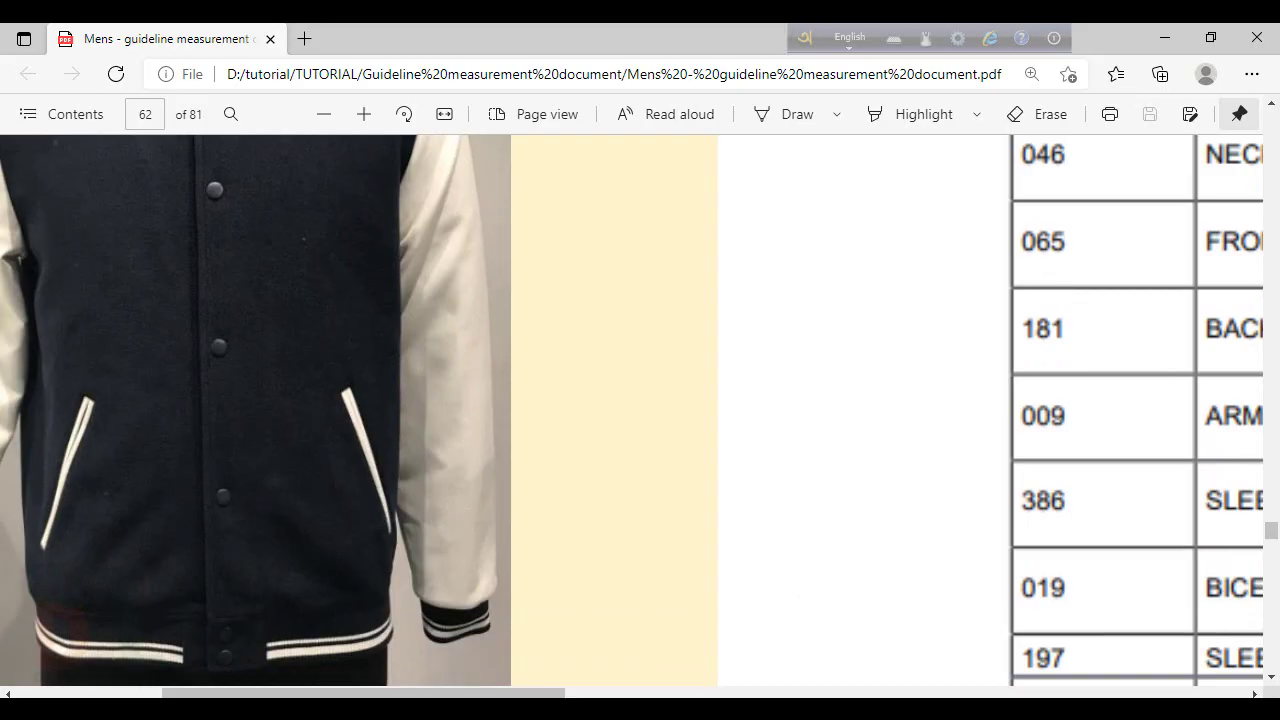
key(alt+Tab)
- Set the BOMBER JACKET.PDS order's material selection back to C and reload its pieces into the marker
click(123, 86)
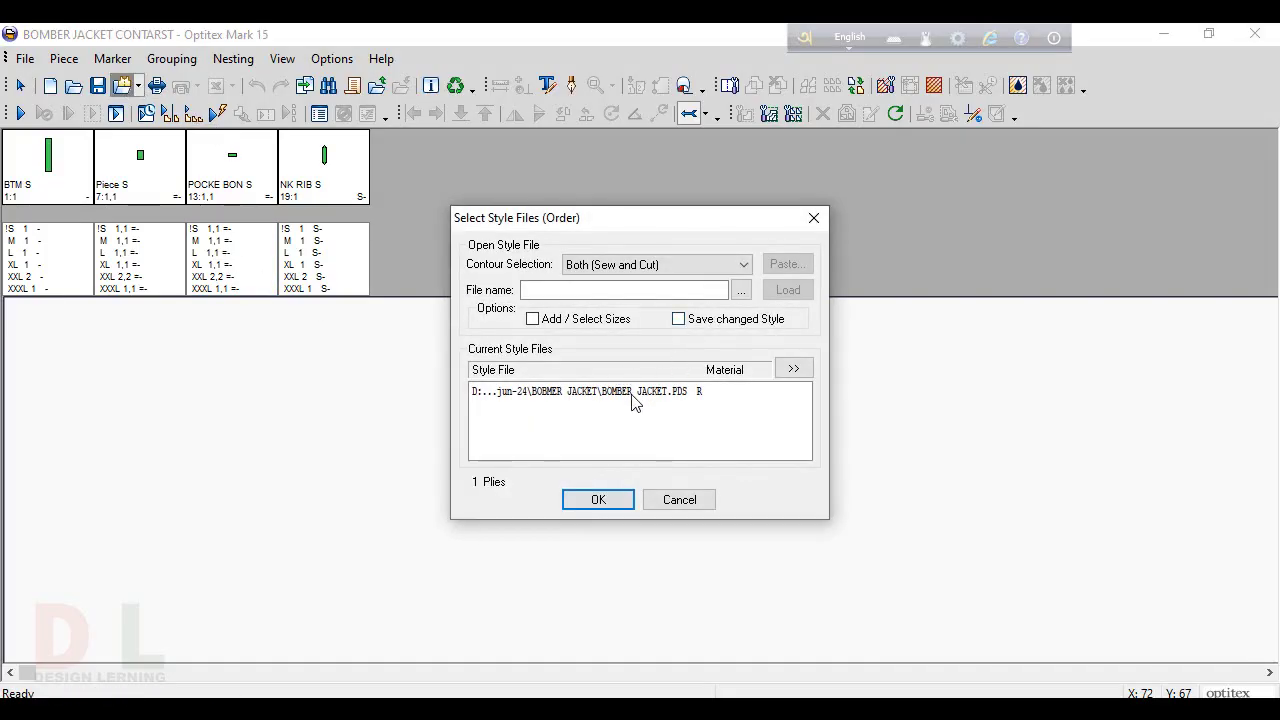
double_click(632, 401)
drag(442, 269, 3, 341)
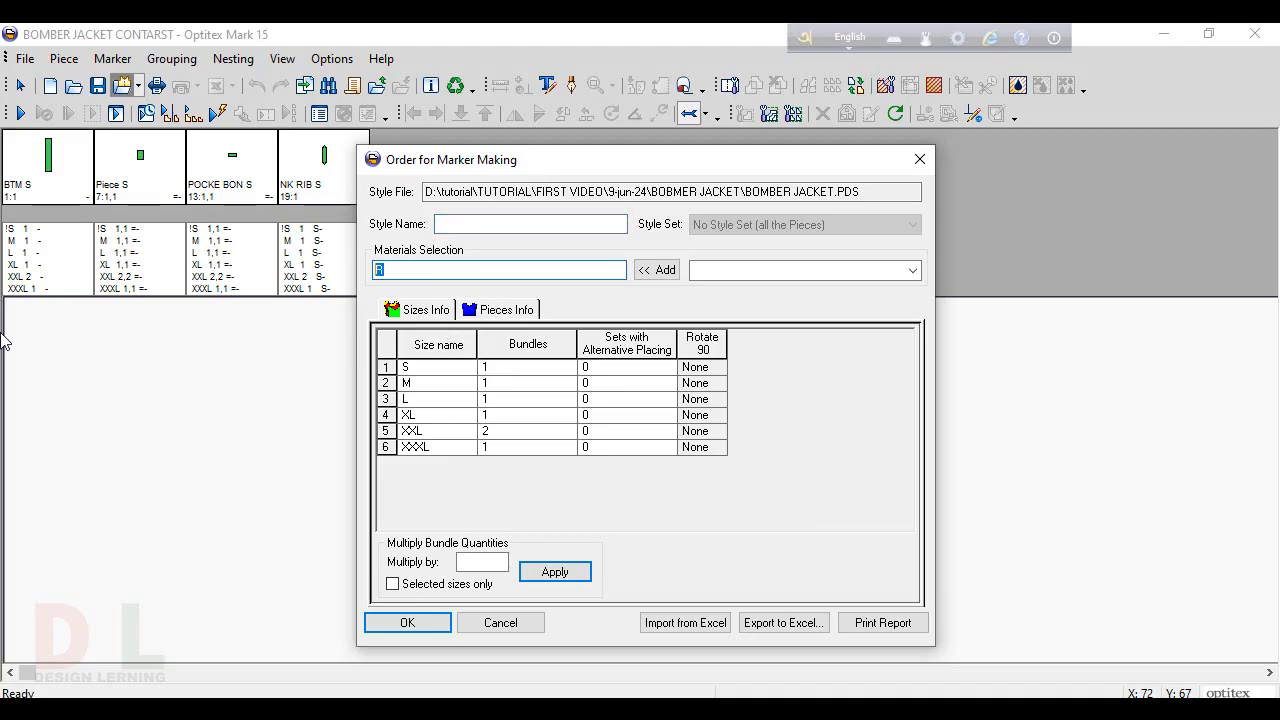
click(912, 270)
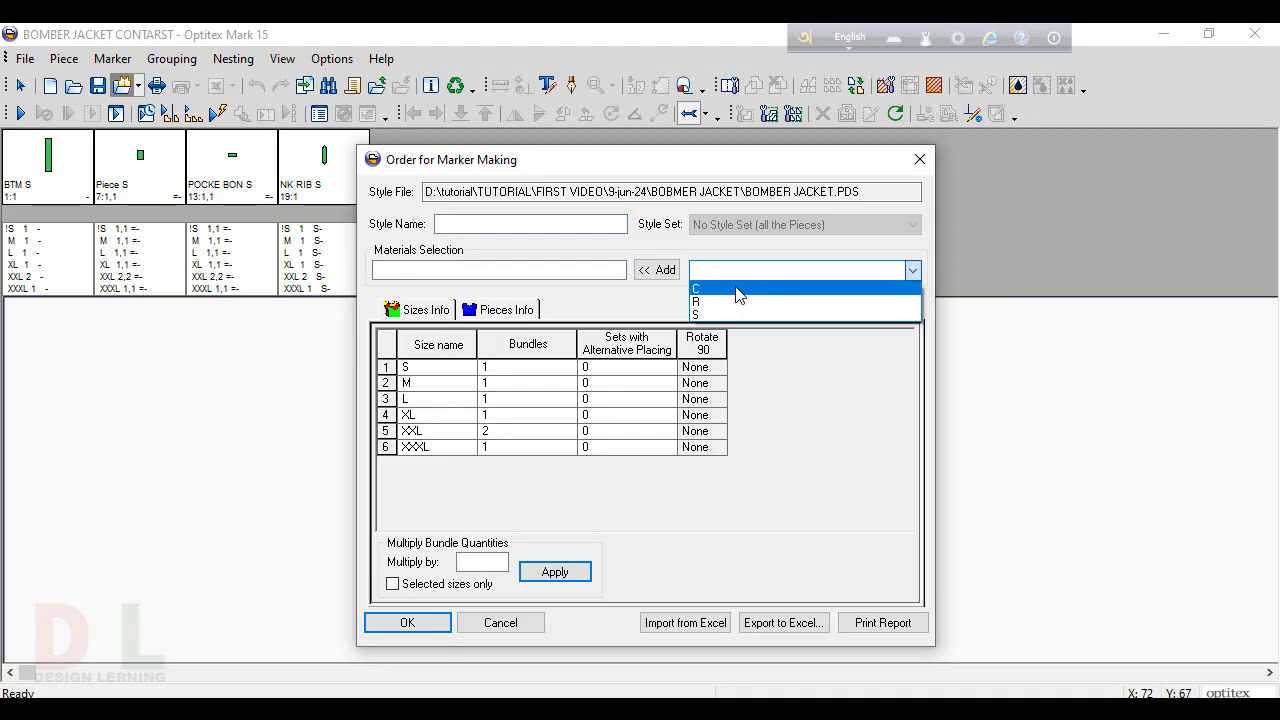
click(736, 291)
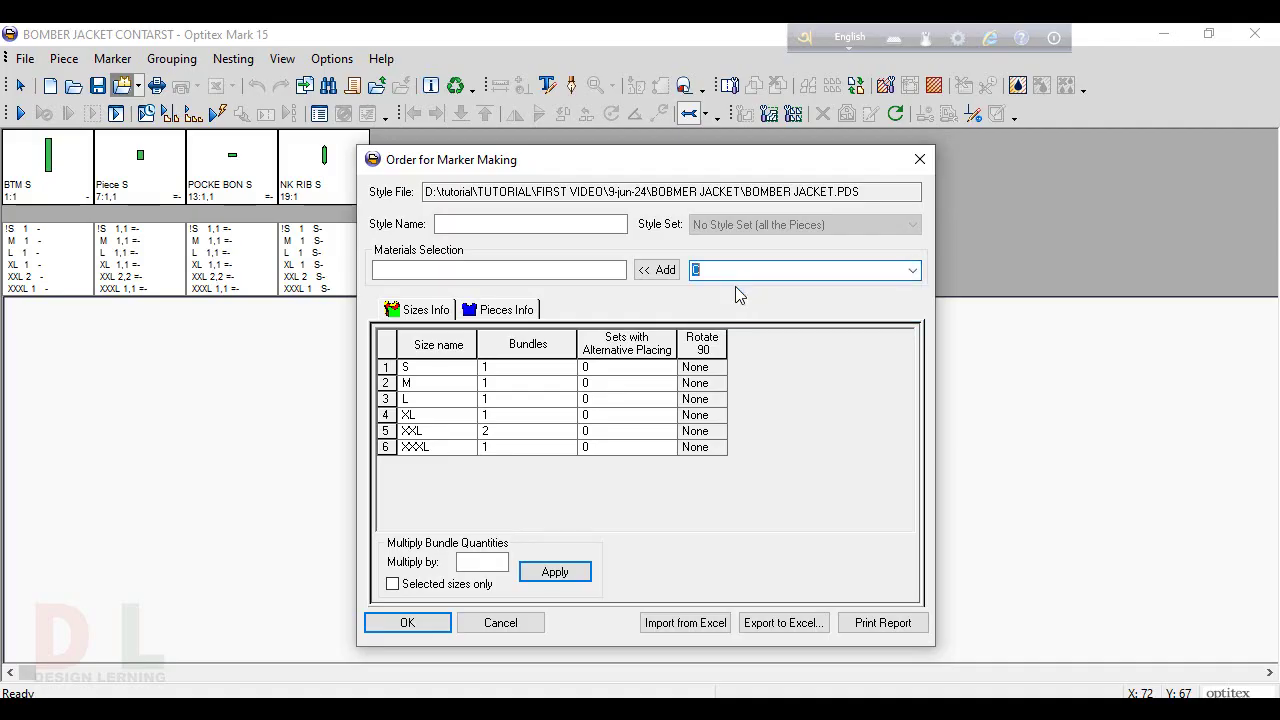
click(660, 271)
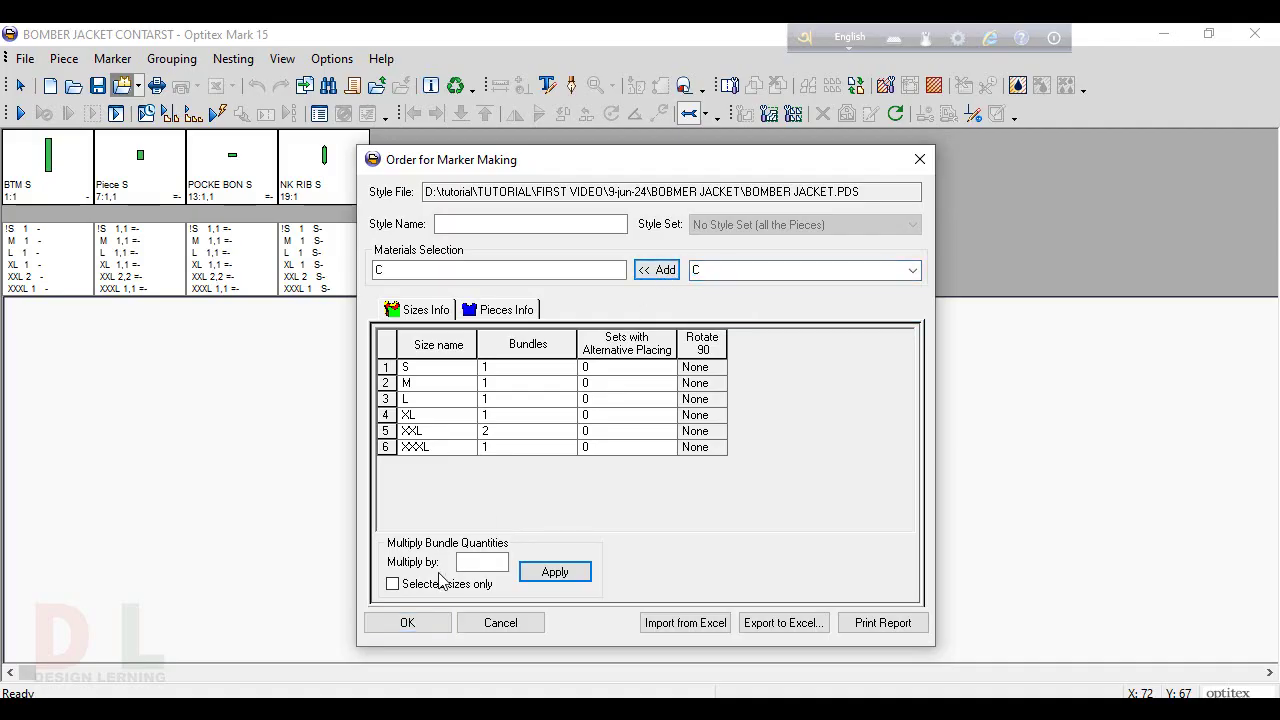
click(407, 622)
click(612, 451)
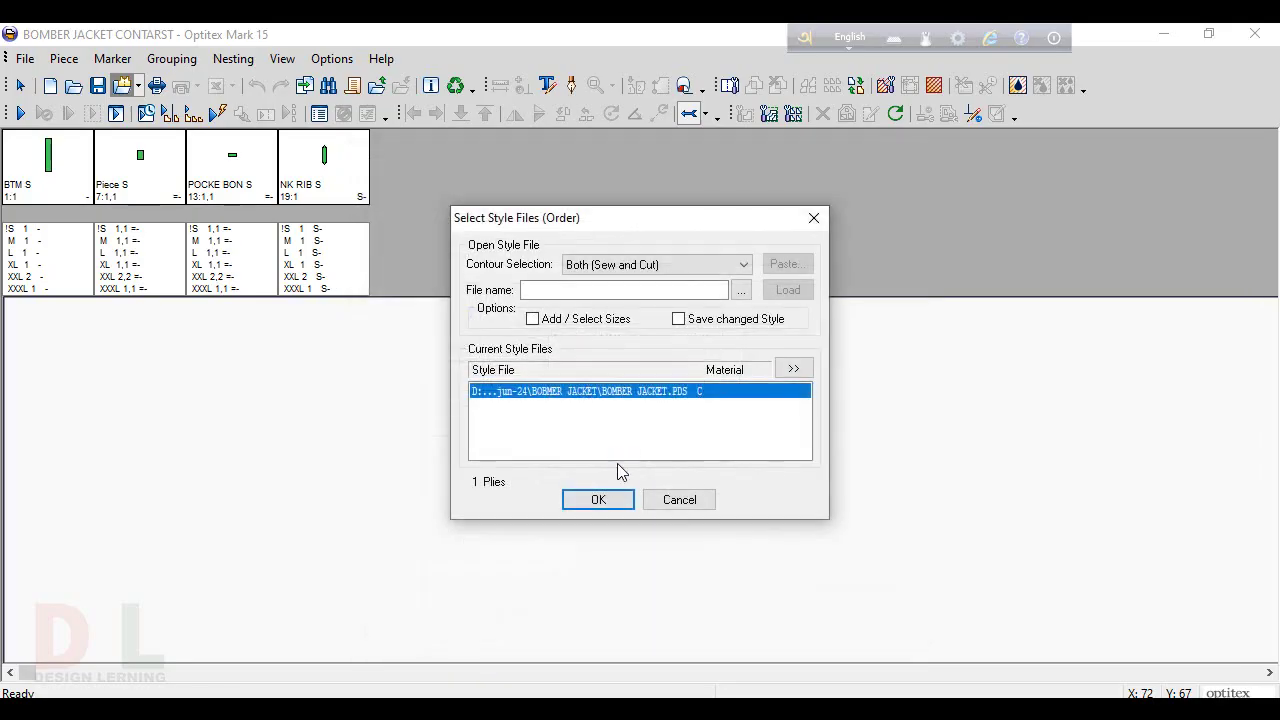
click(600, 498)
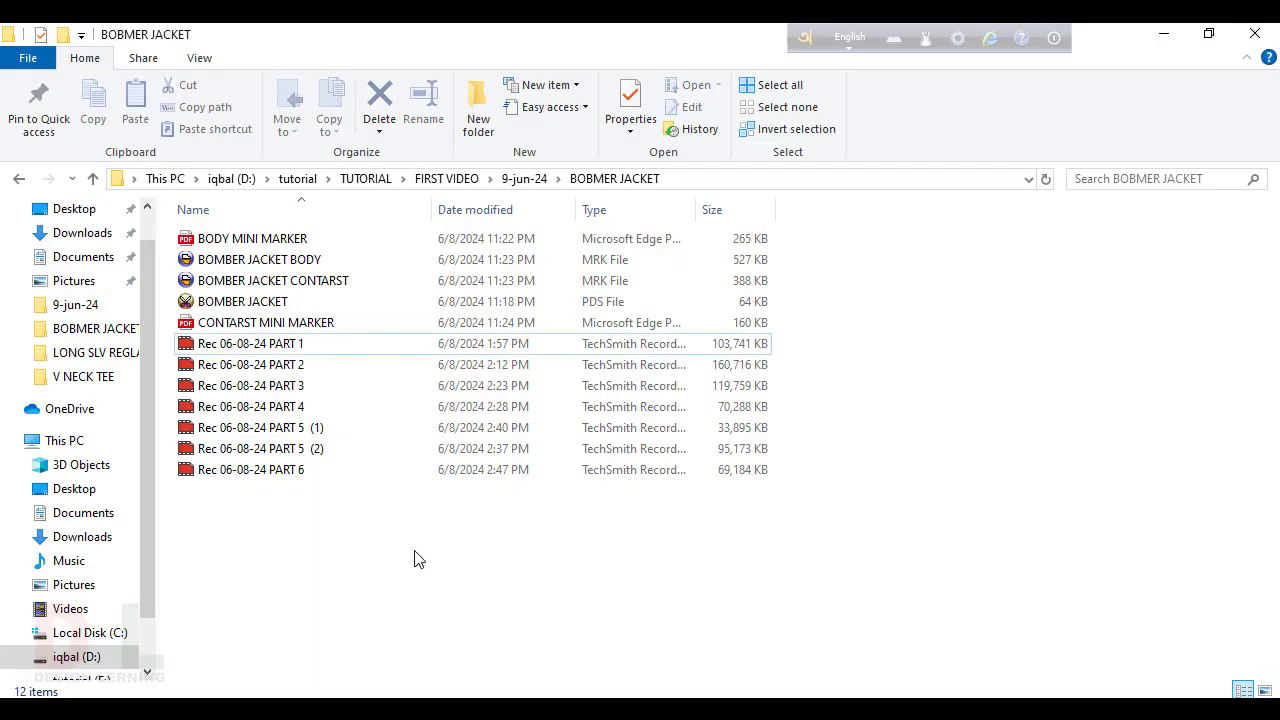
- Open the BOMBER JACKET pattern file from the BOBMER JACKET folder and bring up Optitex PDS
click(255, 303)
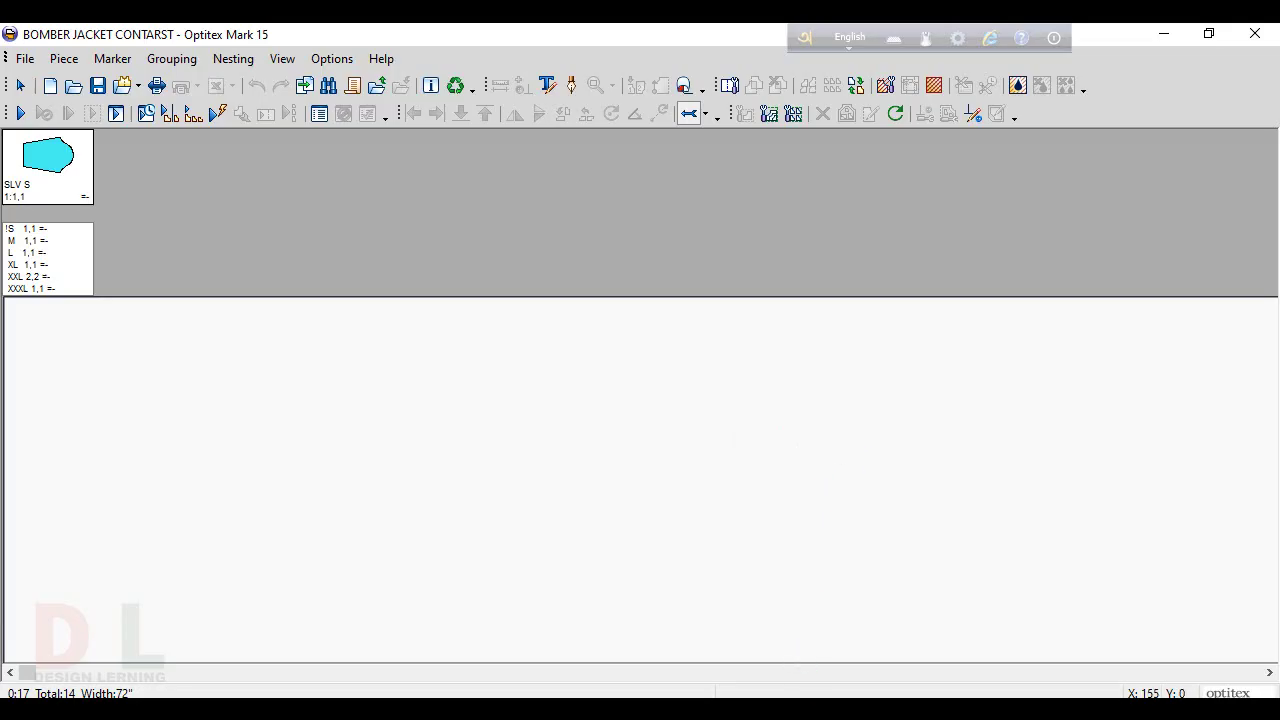
click(843, 709)
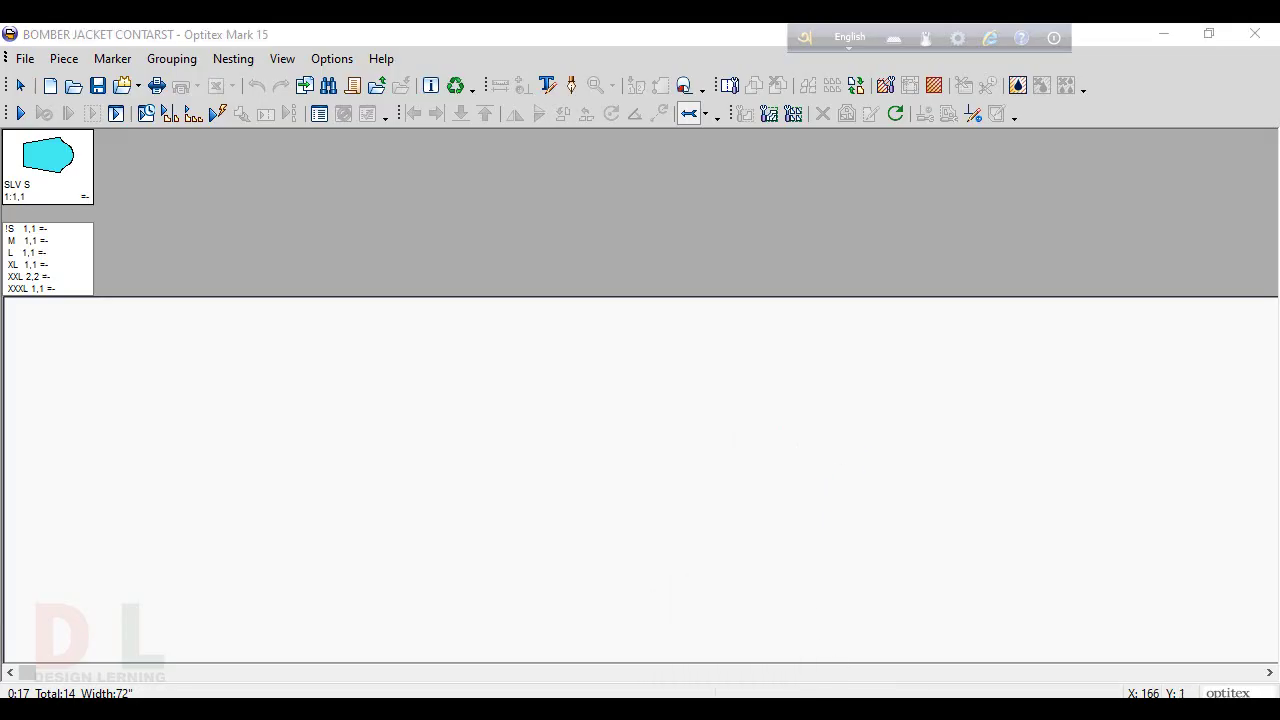
scroll(766, 405, up, 5)
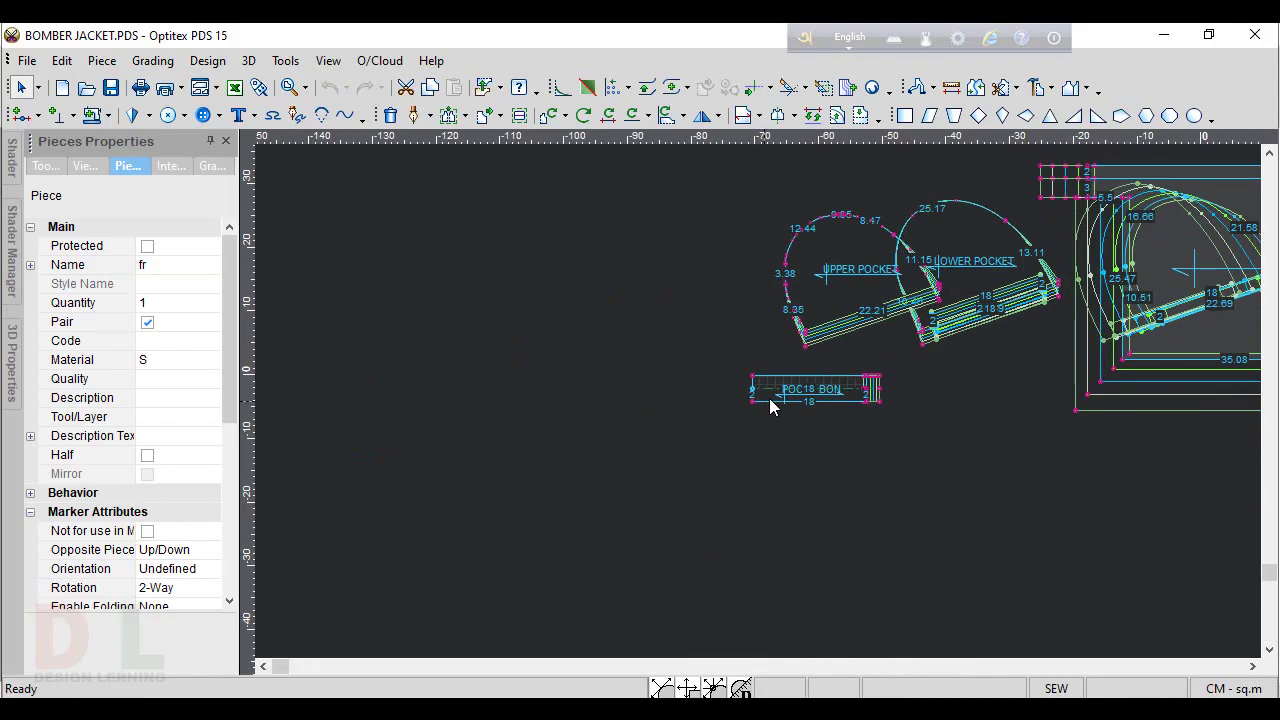
- Set the POCKE BON piece's material to C and close Optitex PDS
click(908, 400)
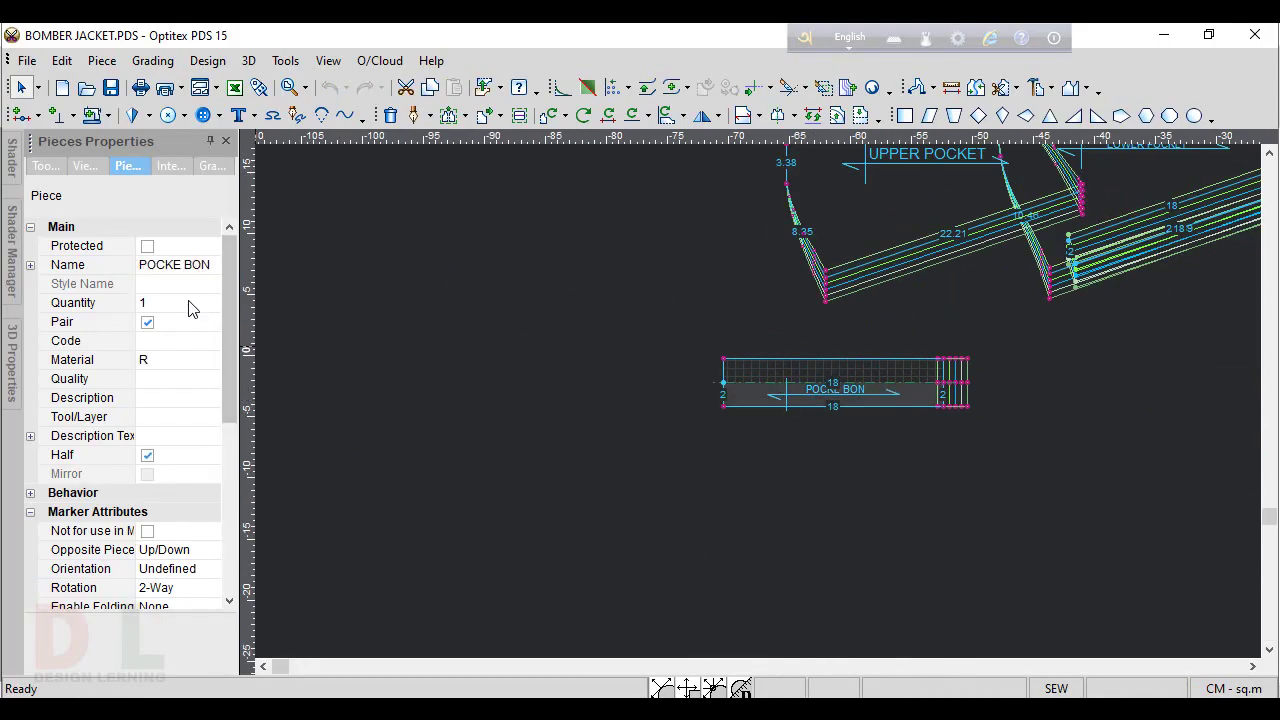
click(185, 360)
click(212, 364)
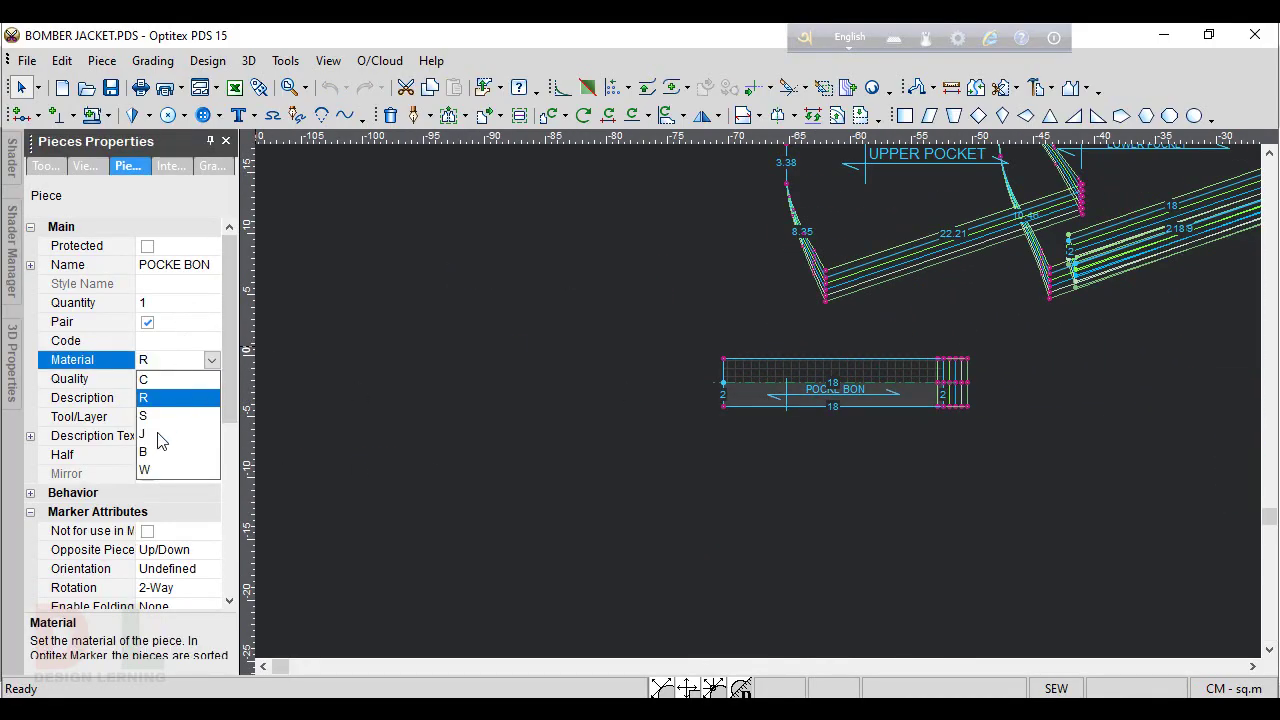
click(147, 388)
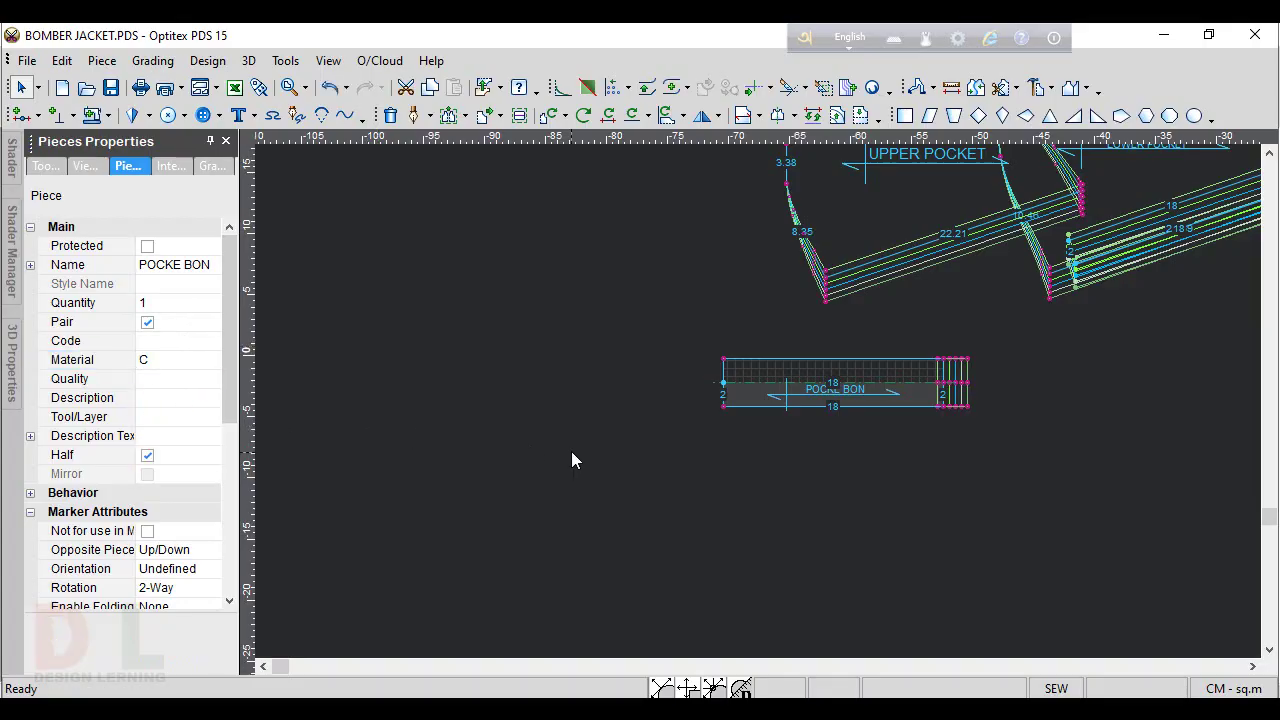
scroll(641, 318, down, 2)
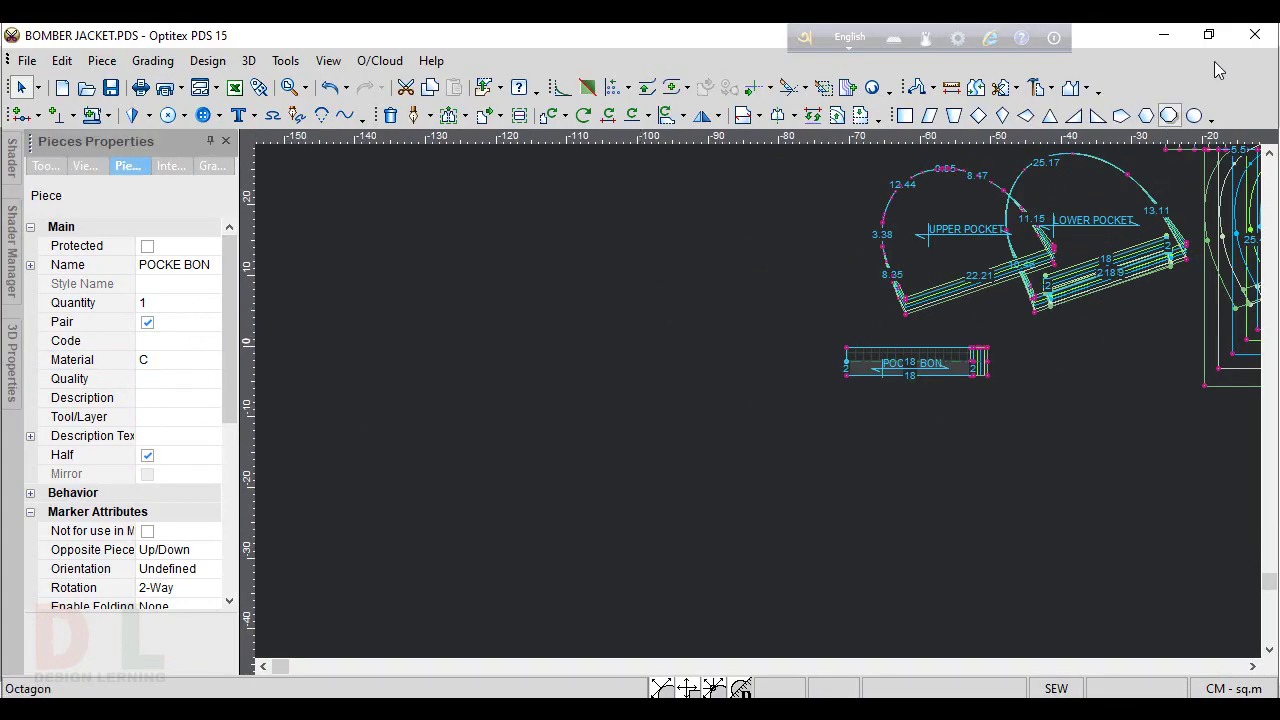
click(1255, 34)
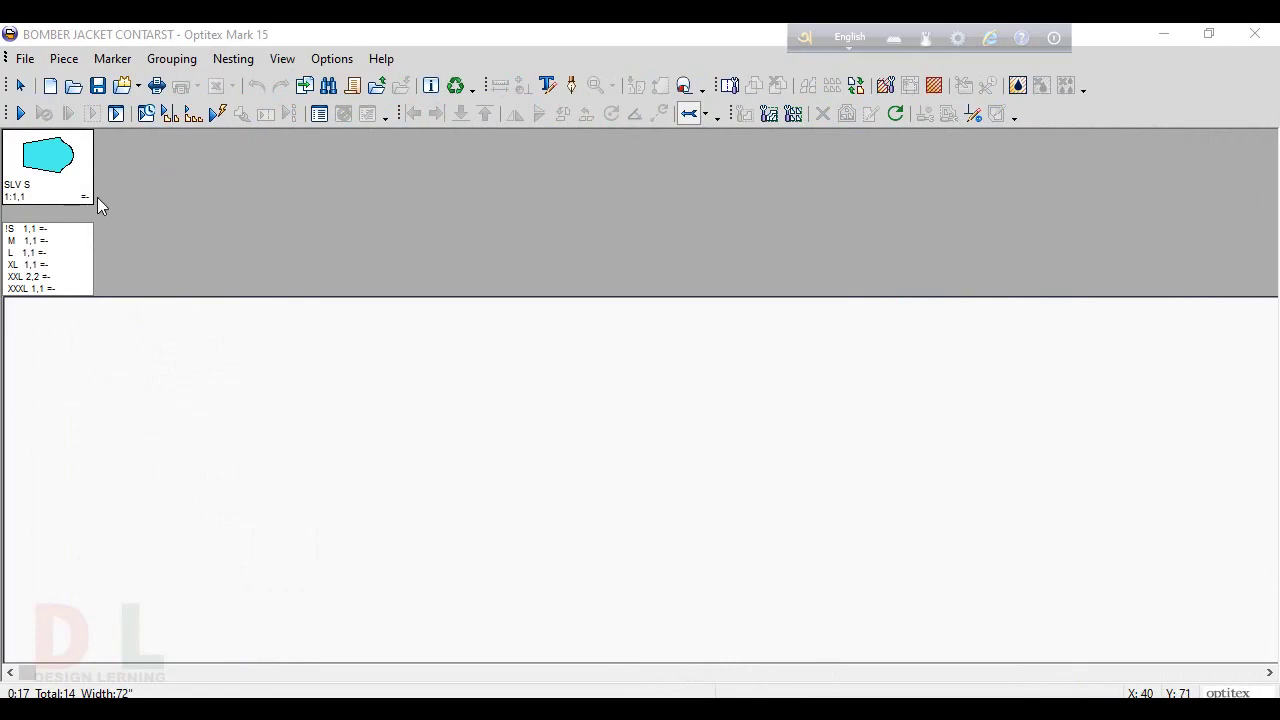
- Update the BOMBER JACKET.PDS style in the marker order and reload its pieces
click(121, 90)
right_click(620, 394)
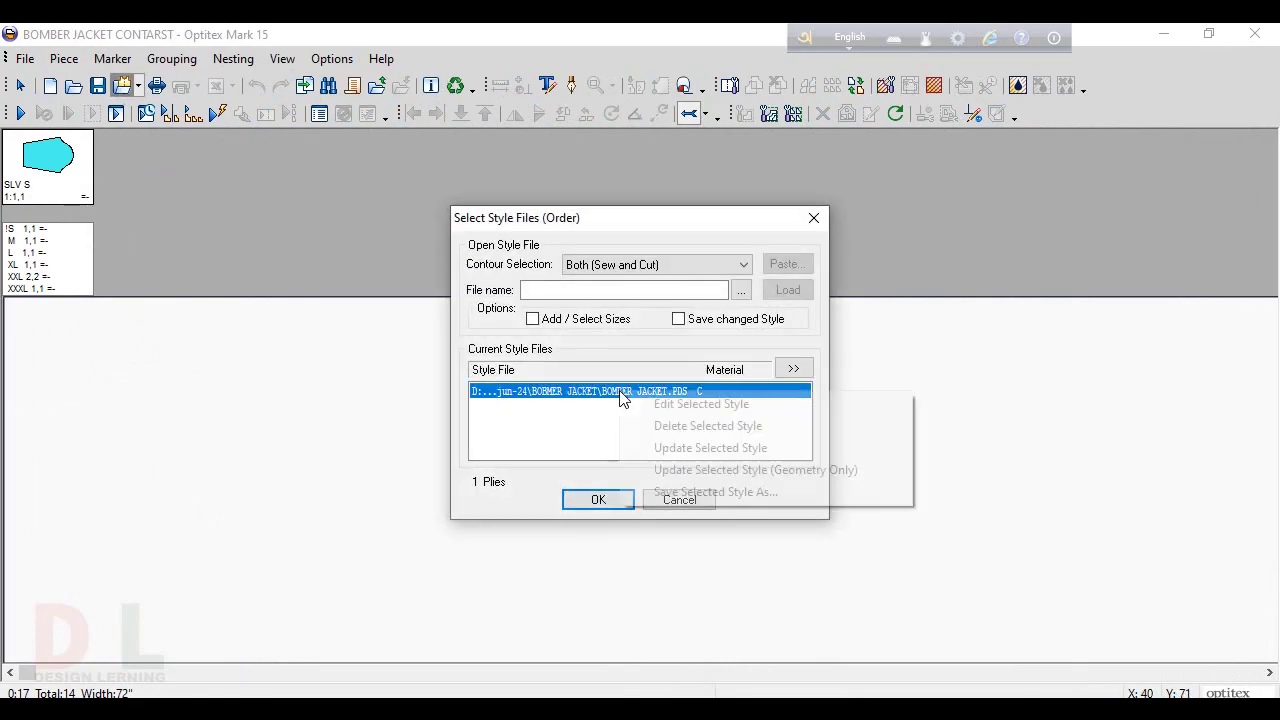
click(645, 449)
click(594, 499)
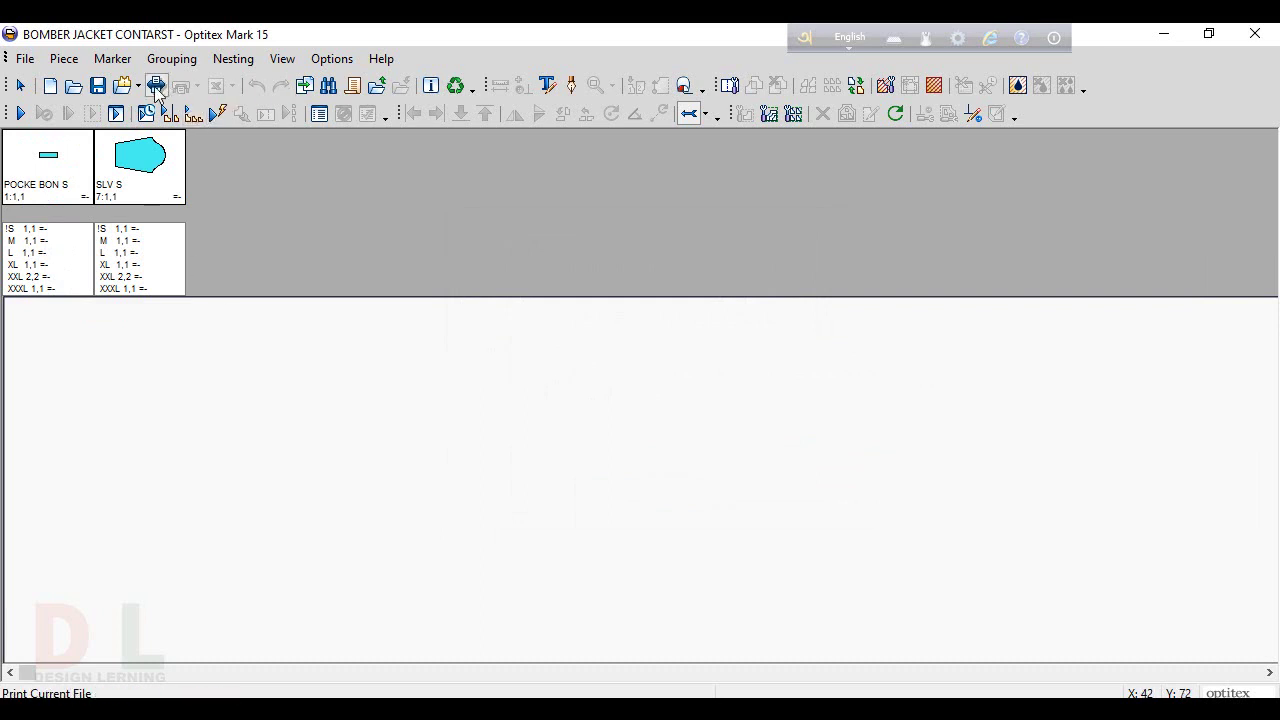
- Scale all the pieces by 2% in both X and Y and auto-nest them in the marker
click(63, 58)
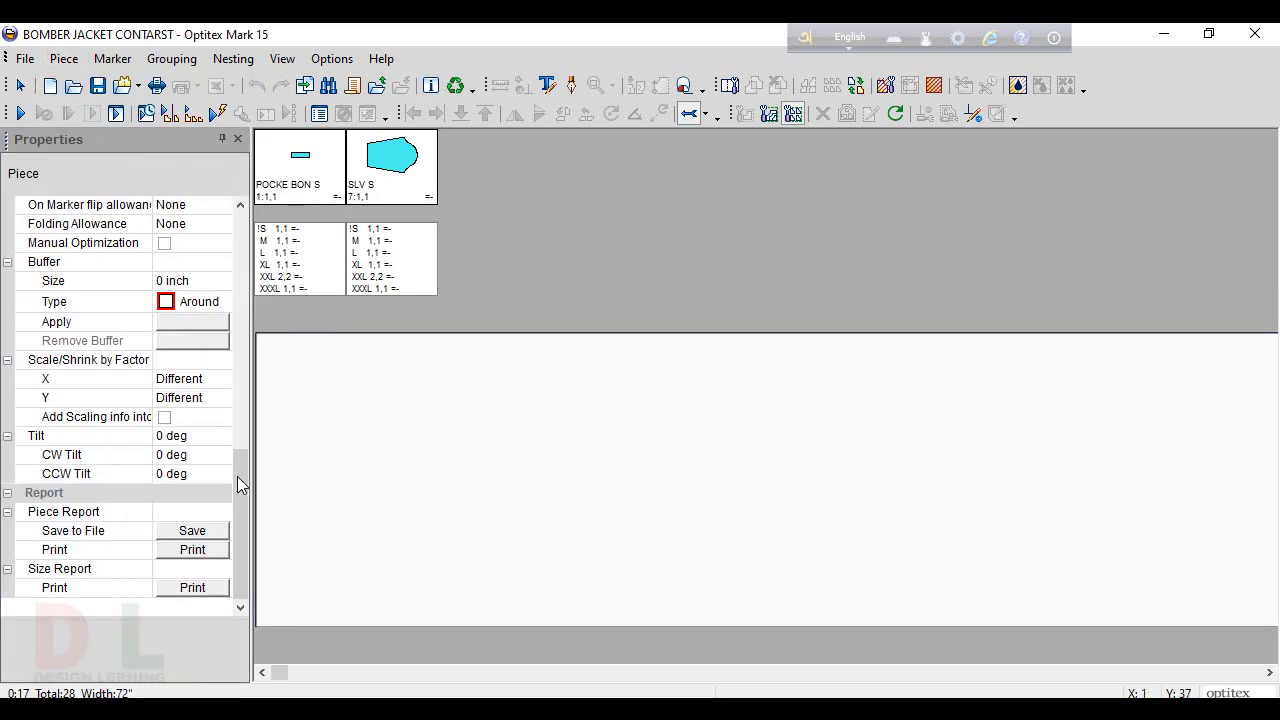
click(204, 379)
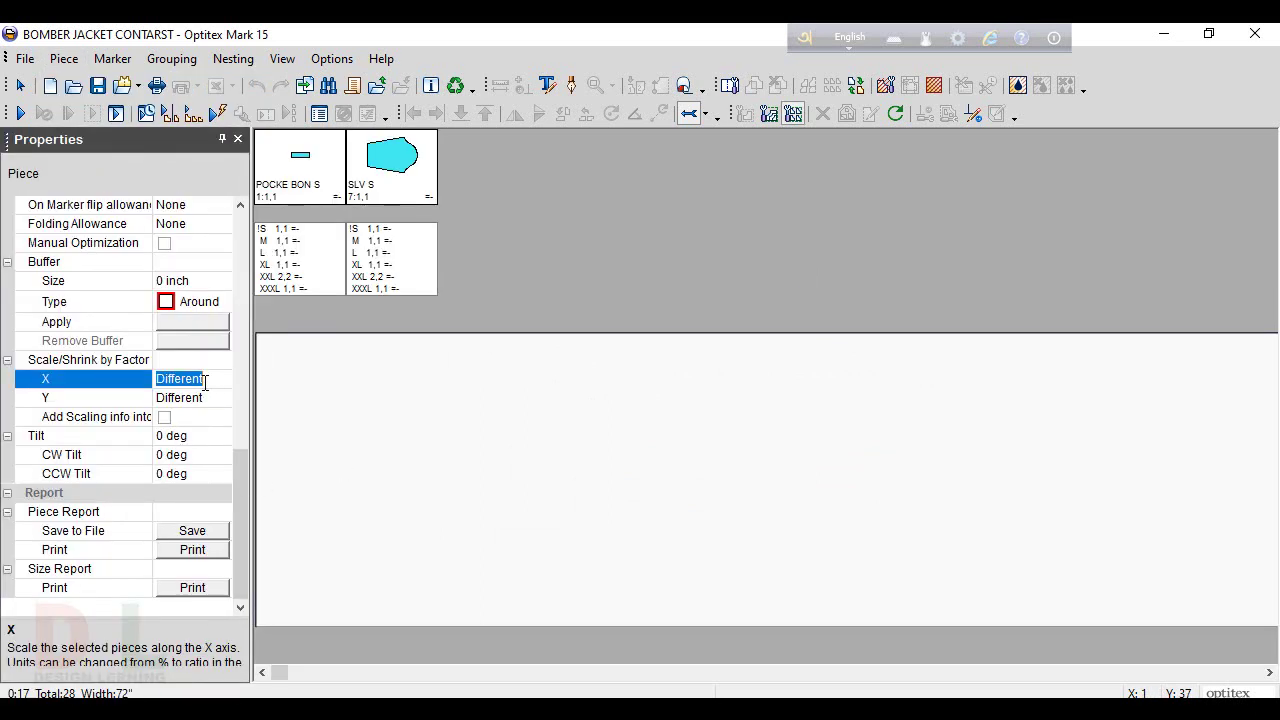
text(2)
click(212, 399)
text(2)
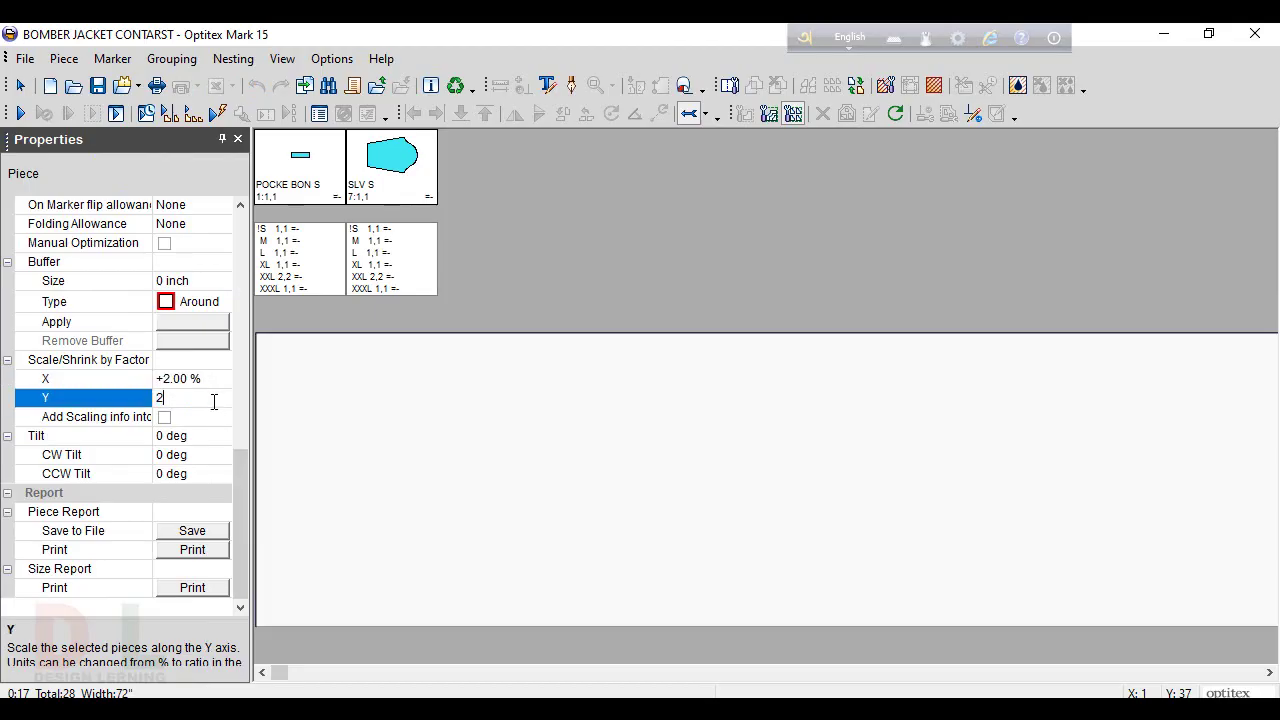
click(565, 436)
click(237, 139)
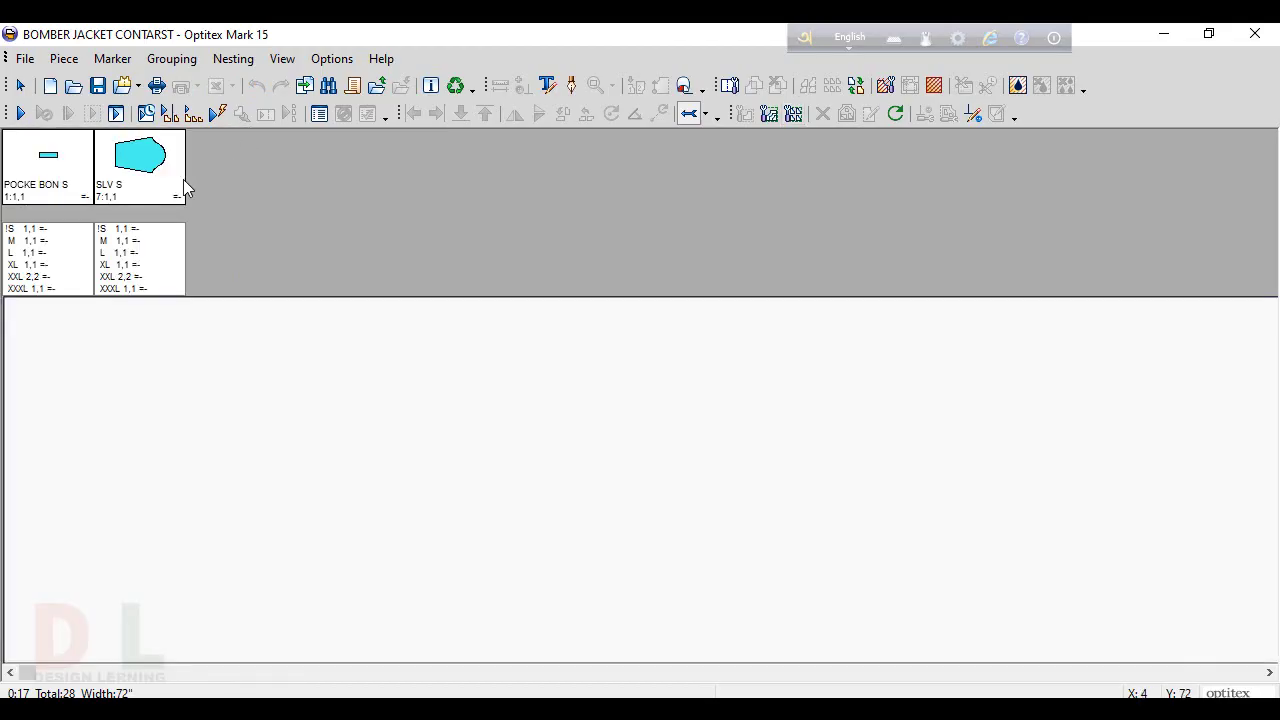
click(233, 58)
click(248, 89)
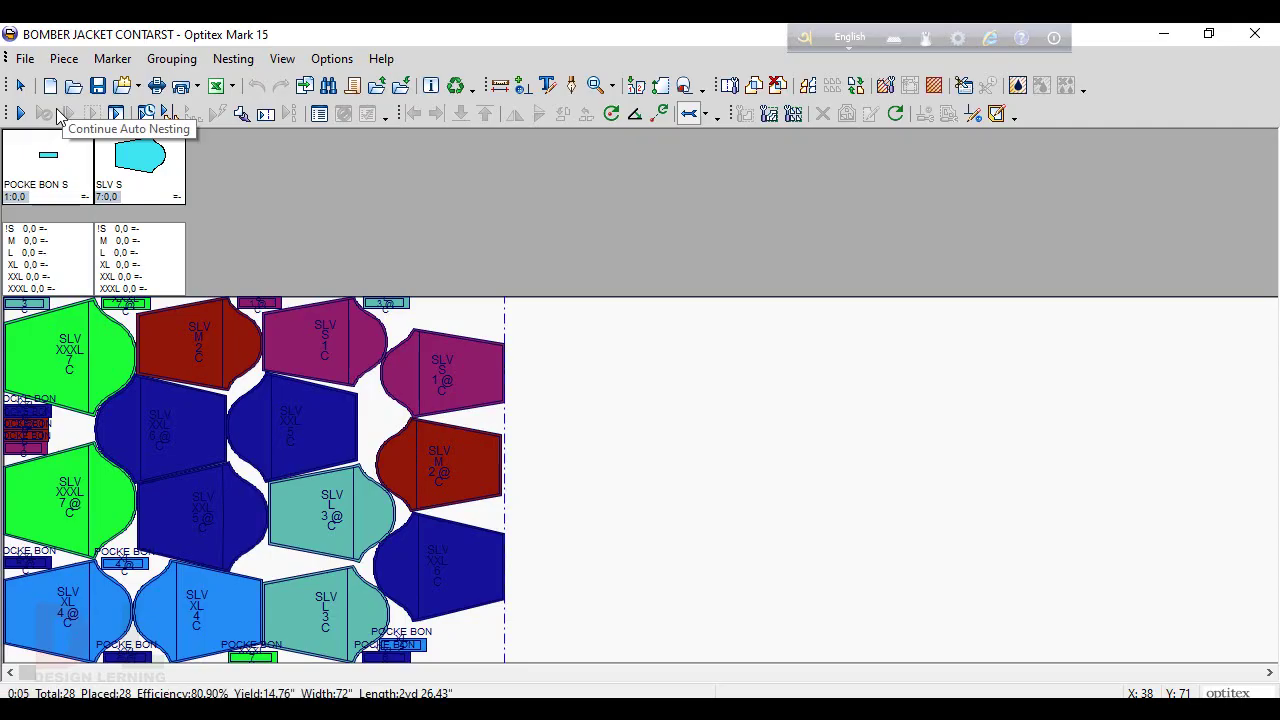
- Print the nested marker with Microsoft Print to PDF in landscape, replacing the existing CONTARST MINI MARKER file
click(24, 58)
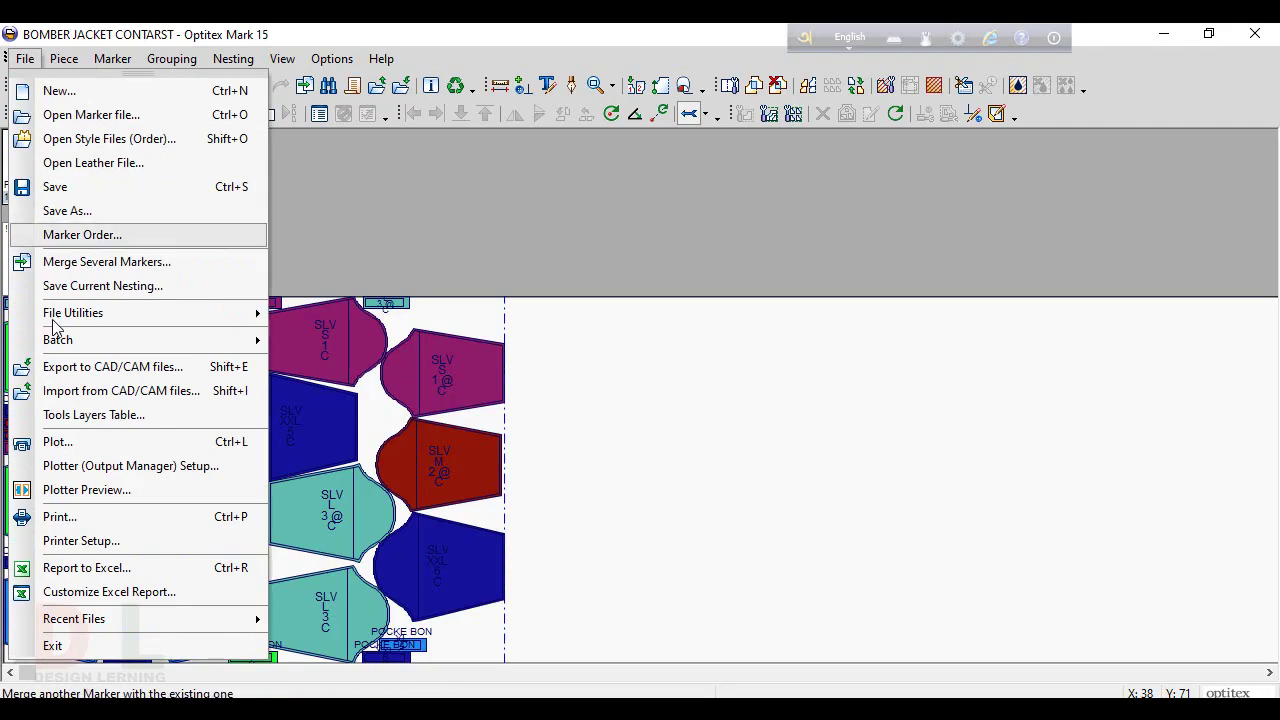
click(55, 516)
click(750, 223)
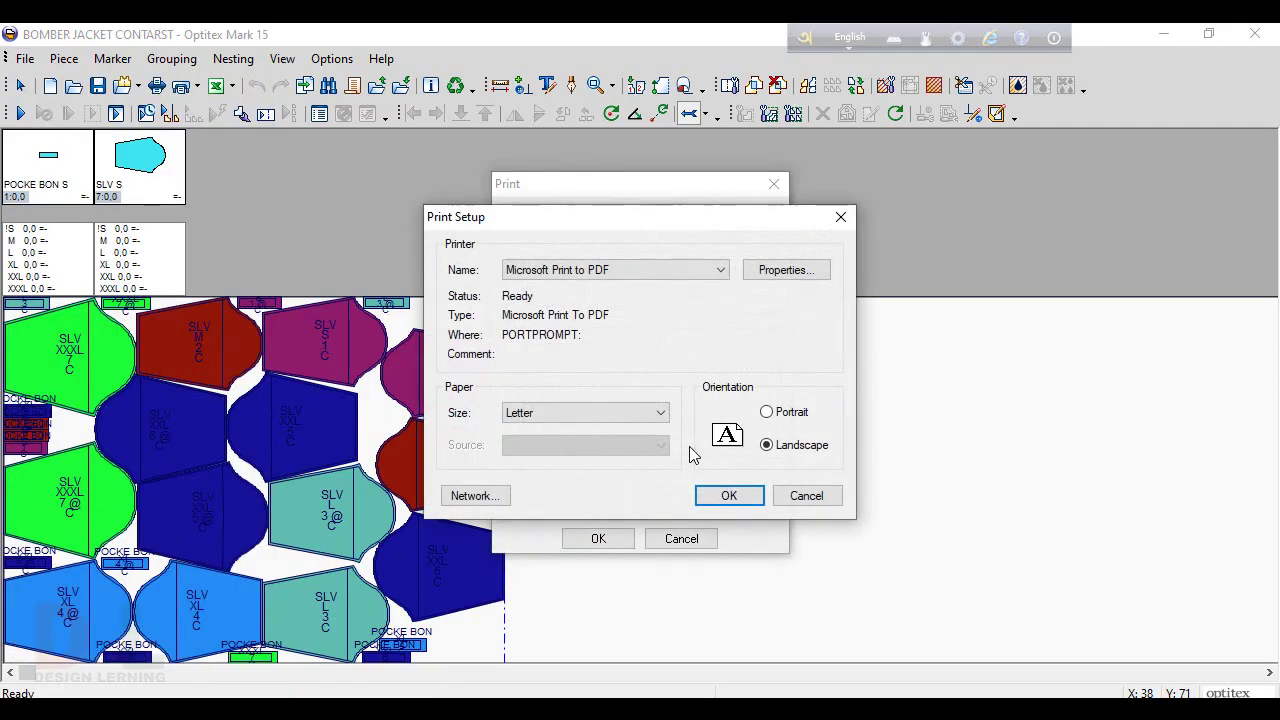
click(729, 493)
click(597, 539)
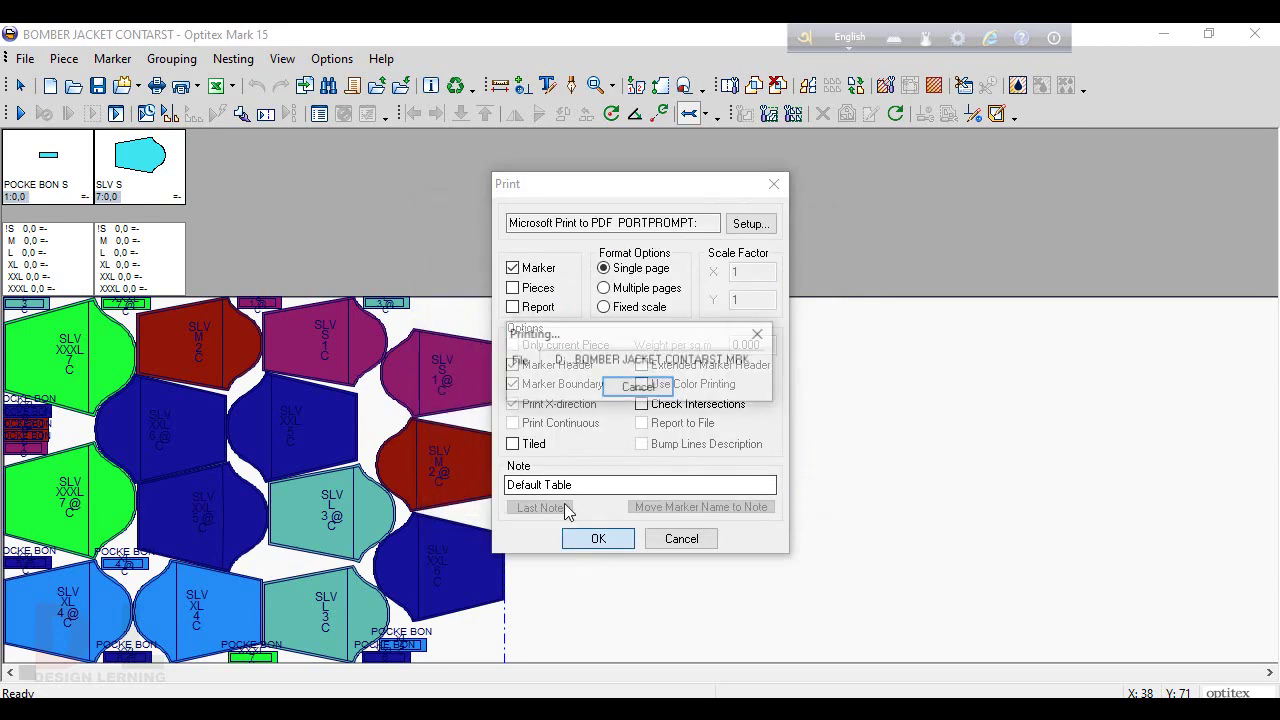
click(560, 268)
click(779, 587)
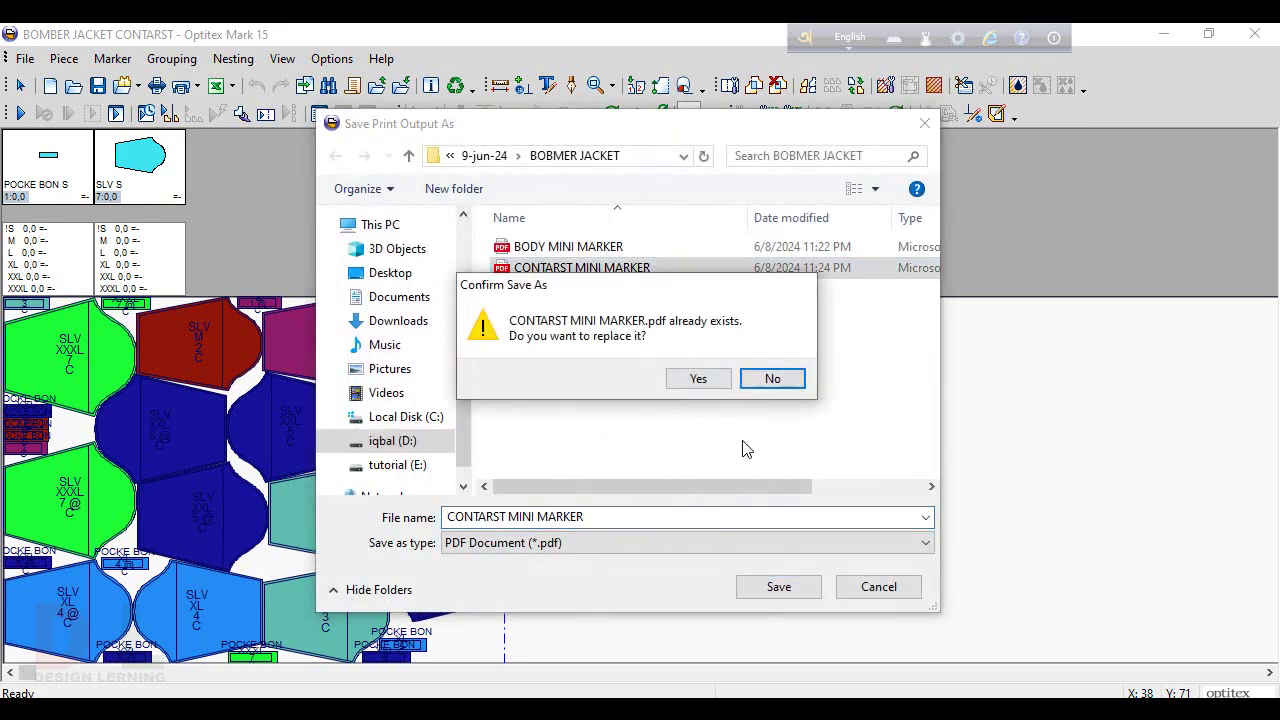
click(706, 381)
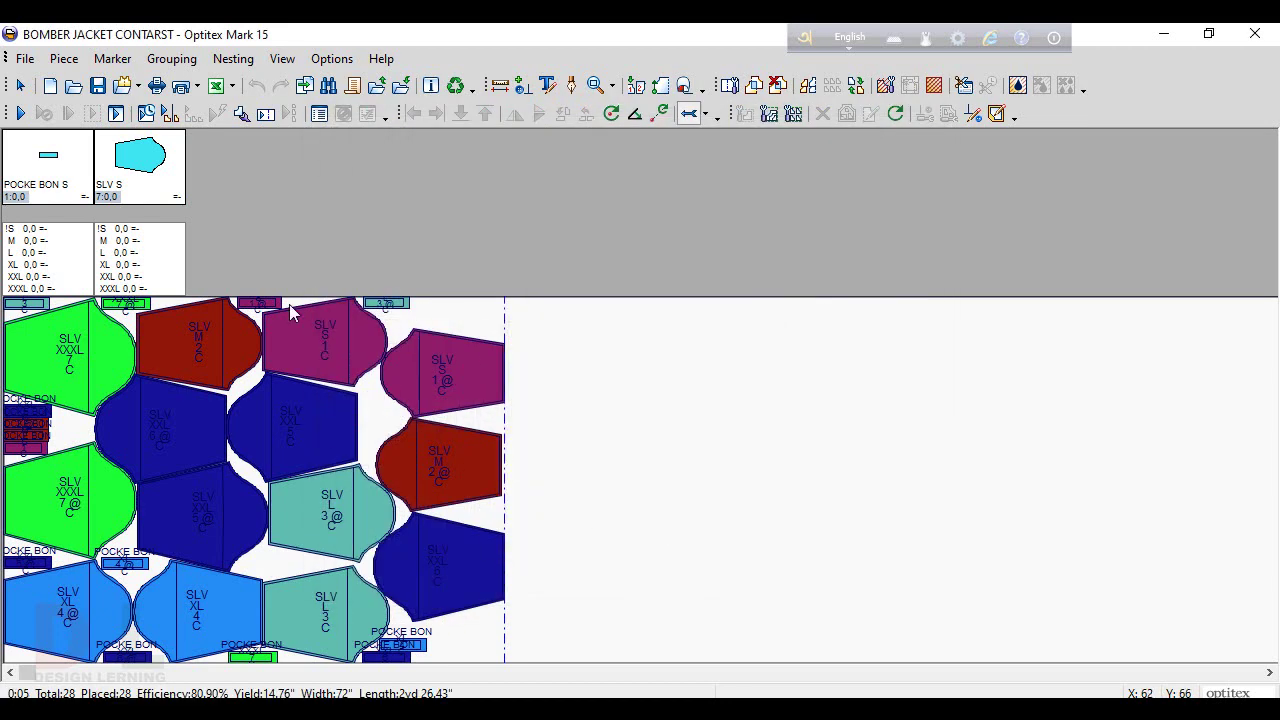
- Change the BOMBER JACKET.PDS order's material selection to R and load its pieces into the marker
click(122, 86)
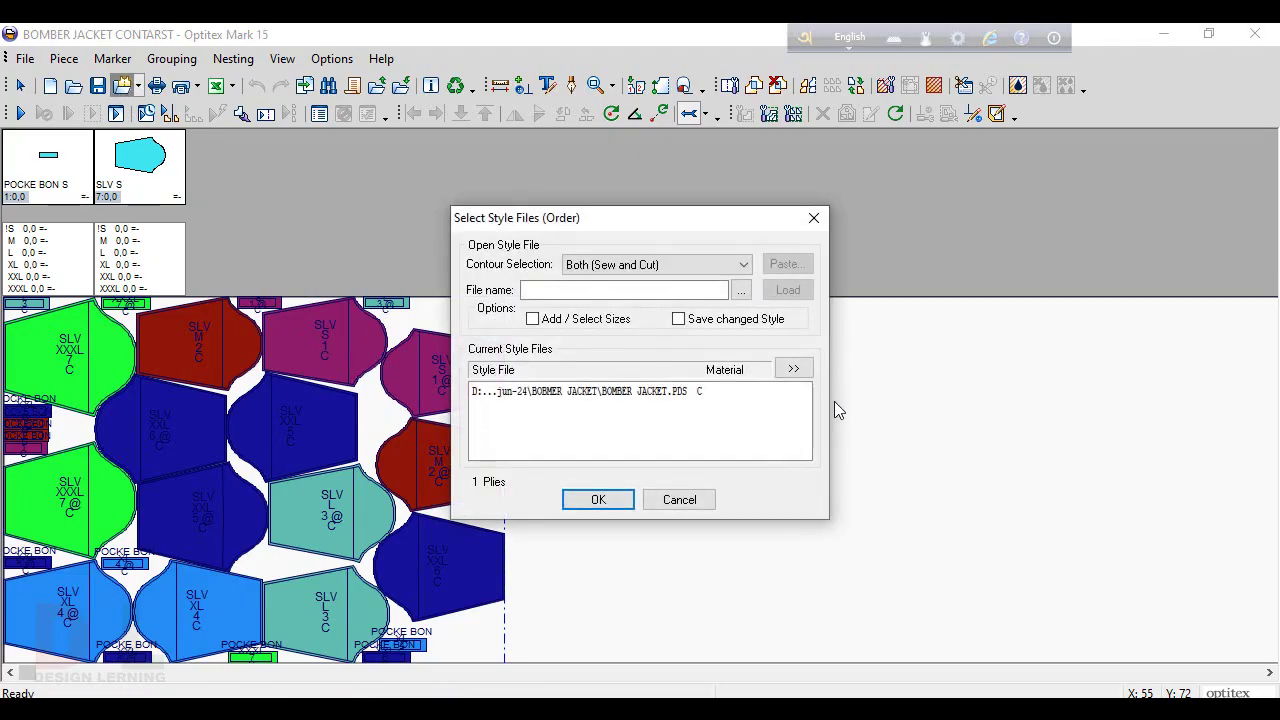
double_click(565, 394)
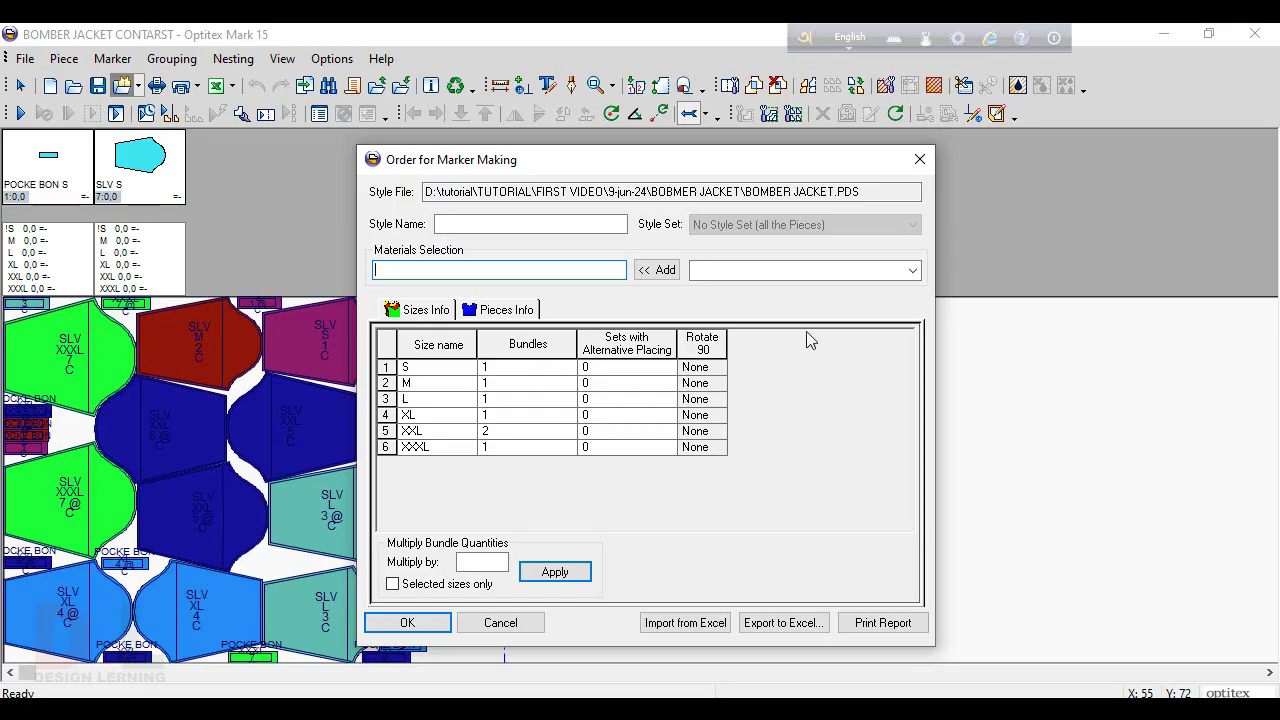
click(912, 271)
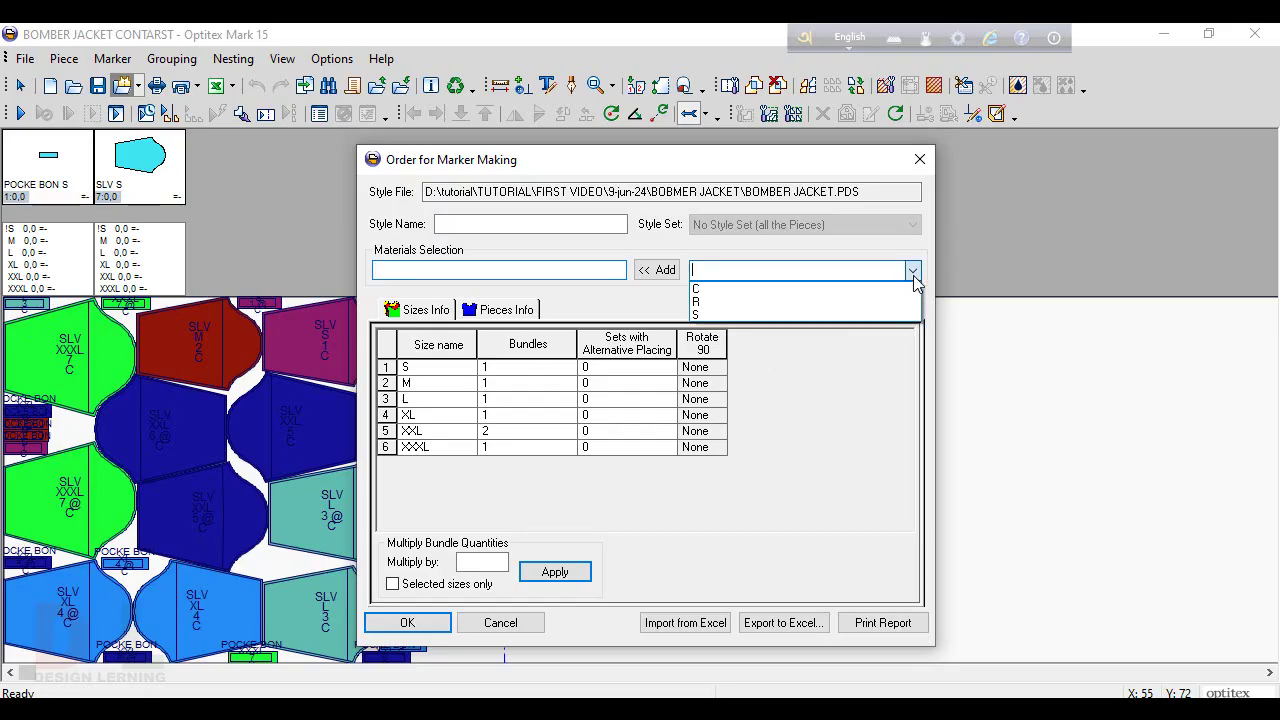
click(733, 302)
click(660, 271)
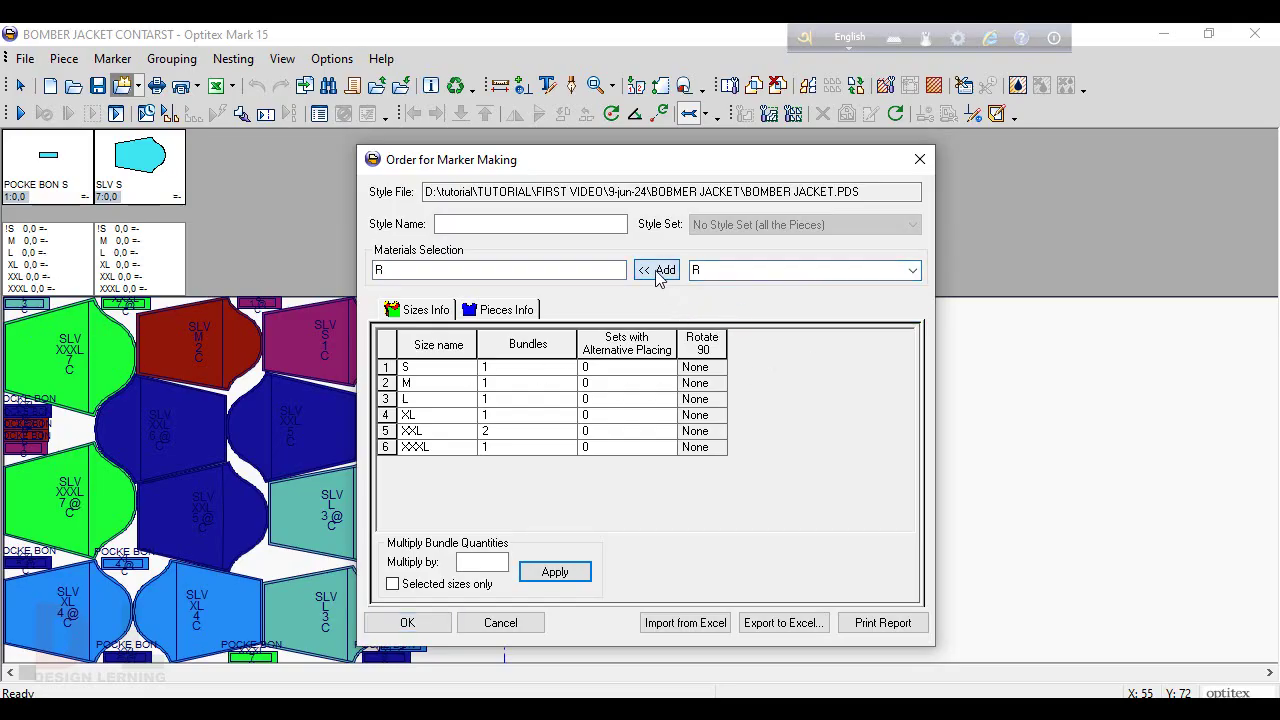
click(407, 622)
click(611, 451)
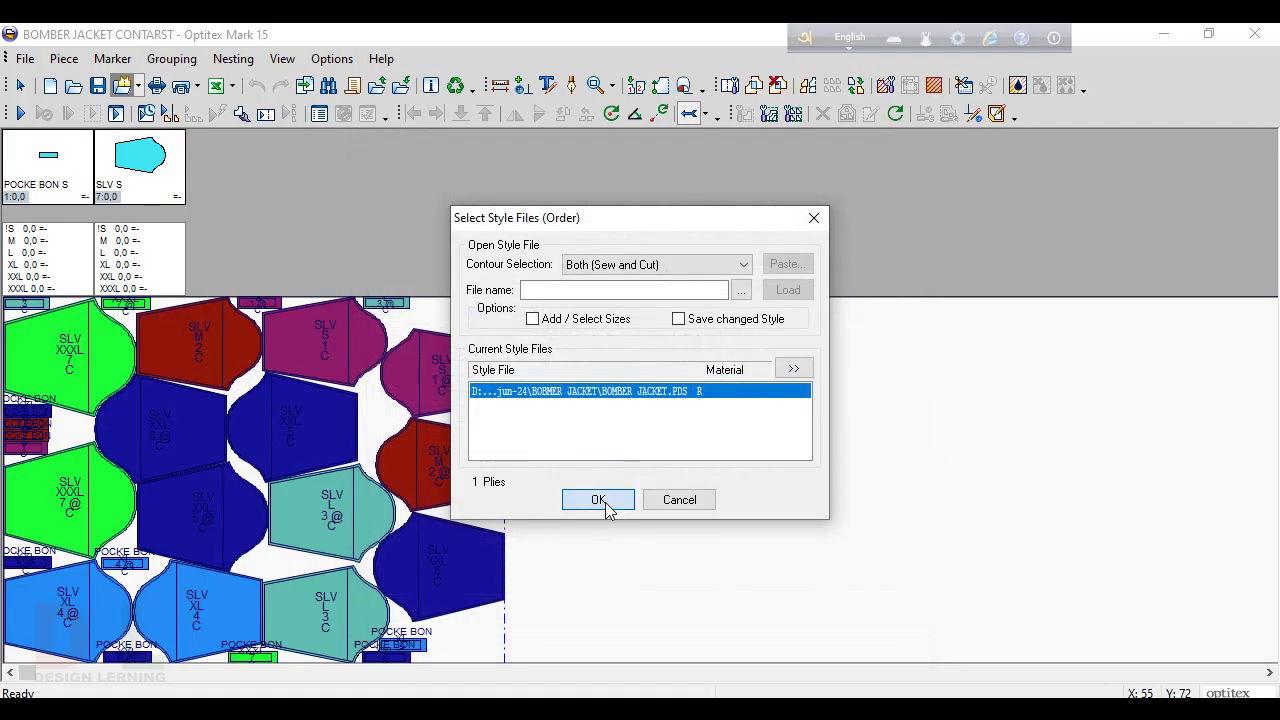
click(606, 503)
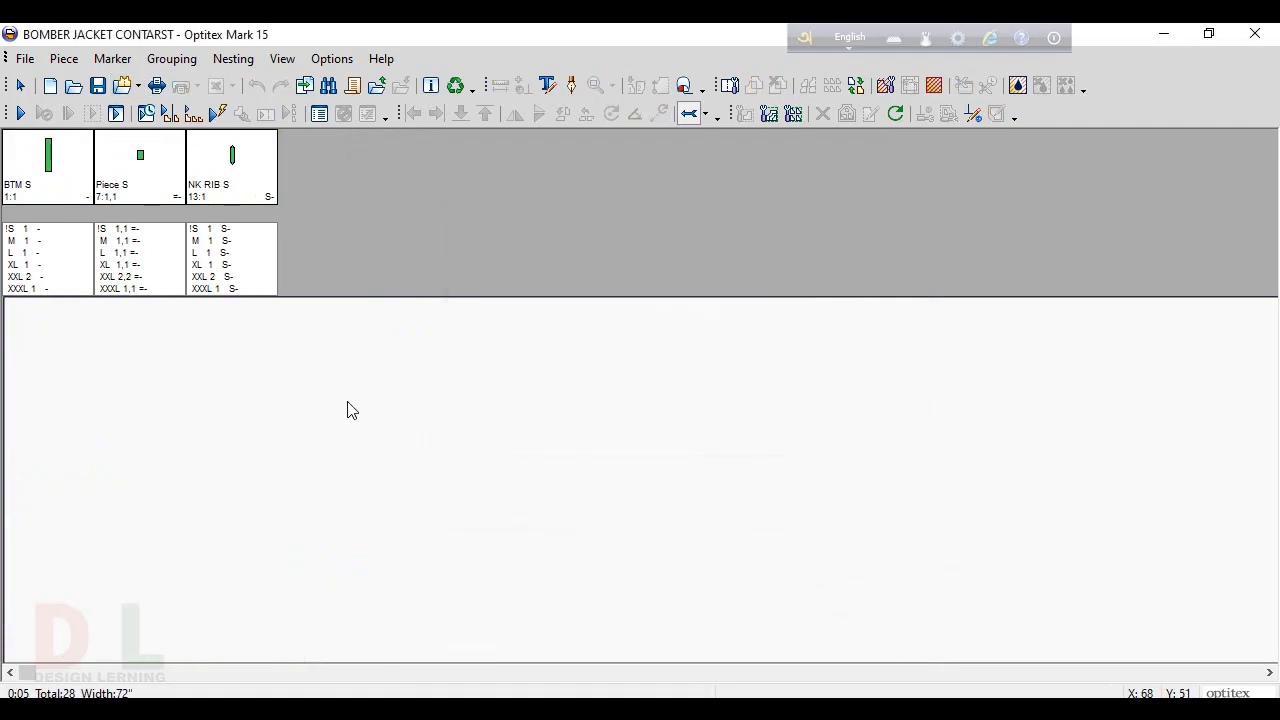
- Place the XXXL BTM piece on the marker
double_click(36, 289)
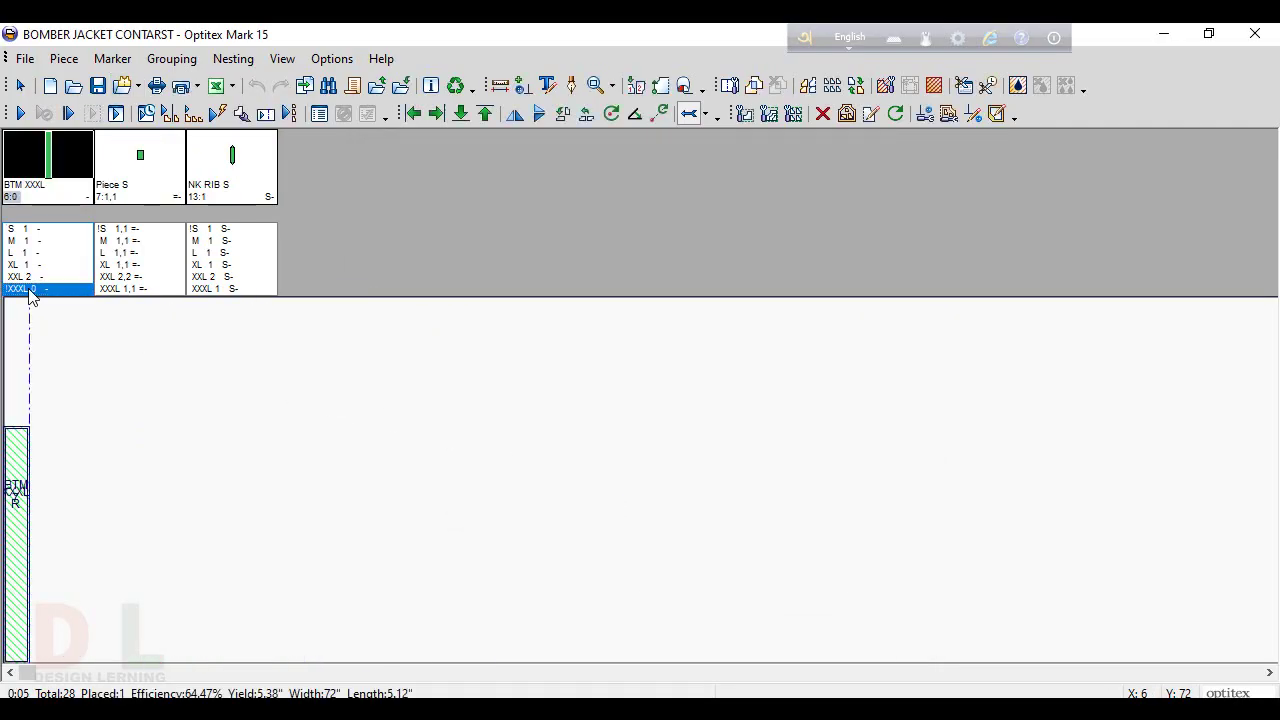
scroll(124, 474, up, 7)
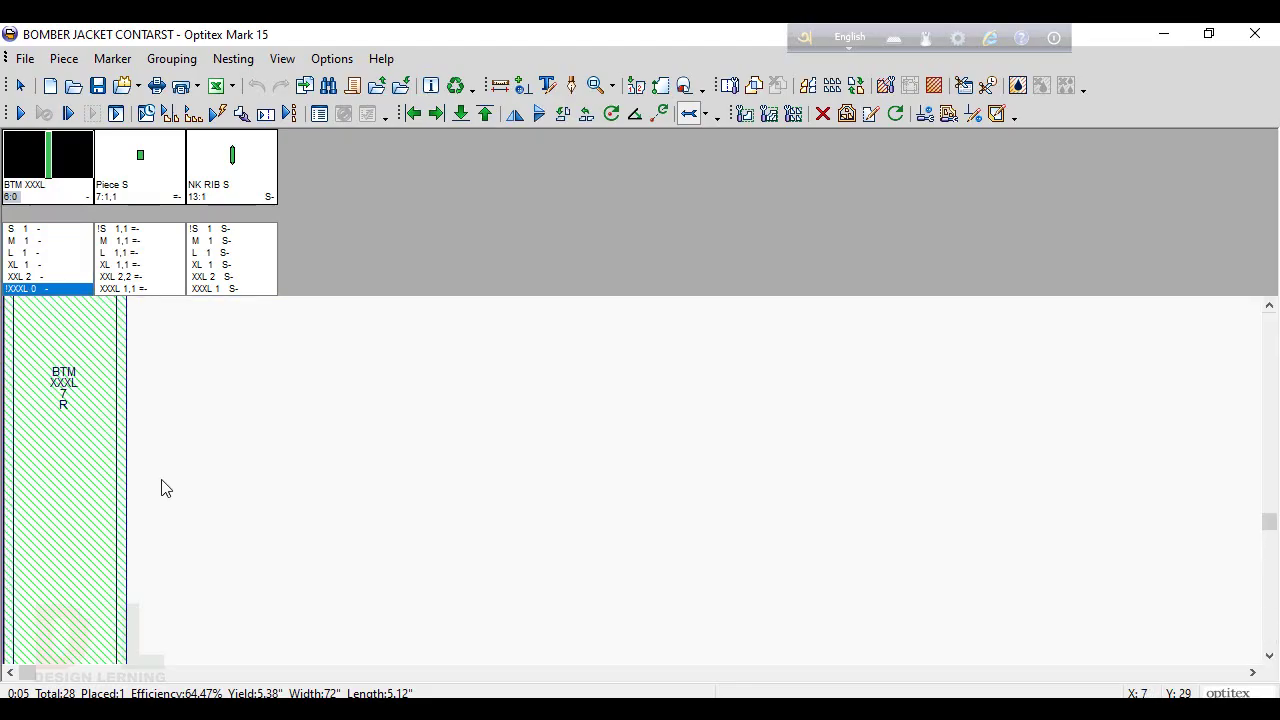
- Switch to the measurement PDF, examine the jacket photo's striped hem and cuff ribs up close, and return to Optitex Mark
click(440, 708)
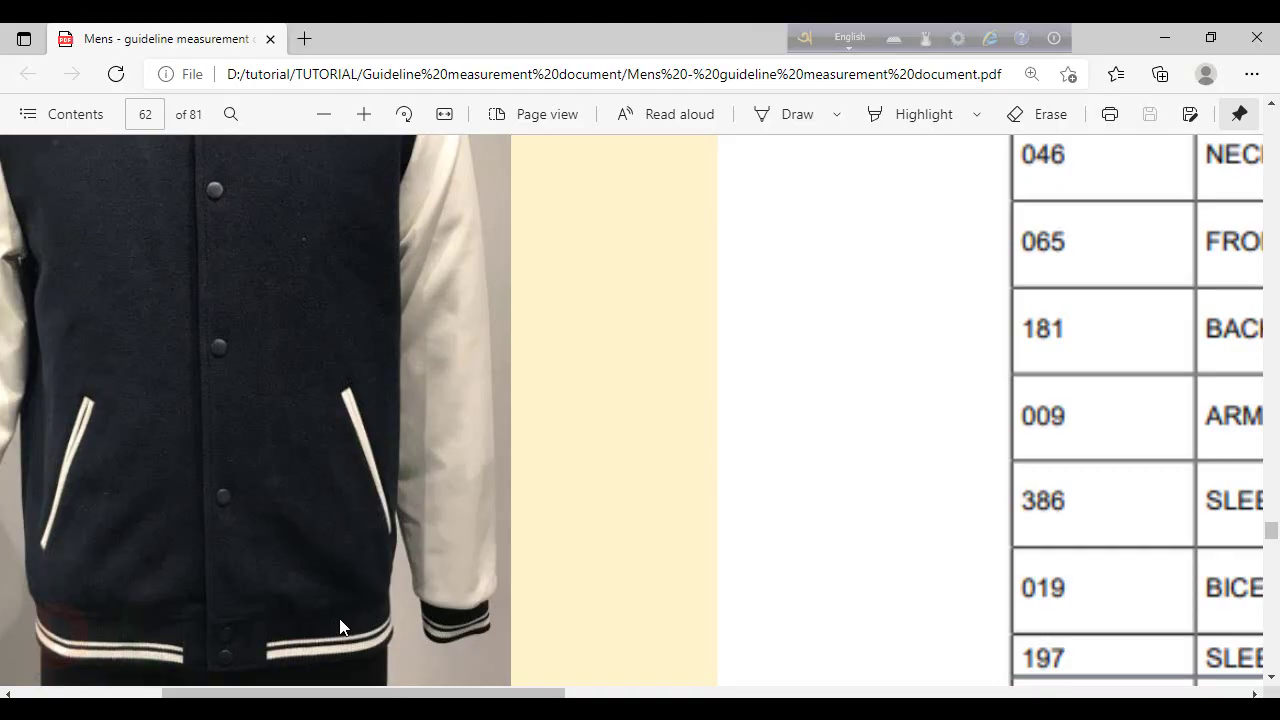
ctrl+scroll(313, 640, down, 3)
ctrl+scroll(313, 640, up, 4)
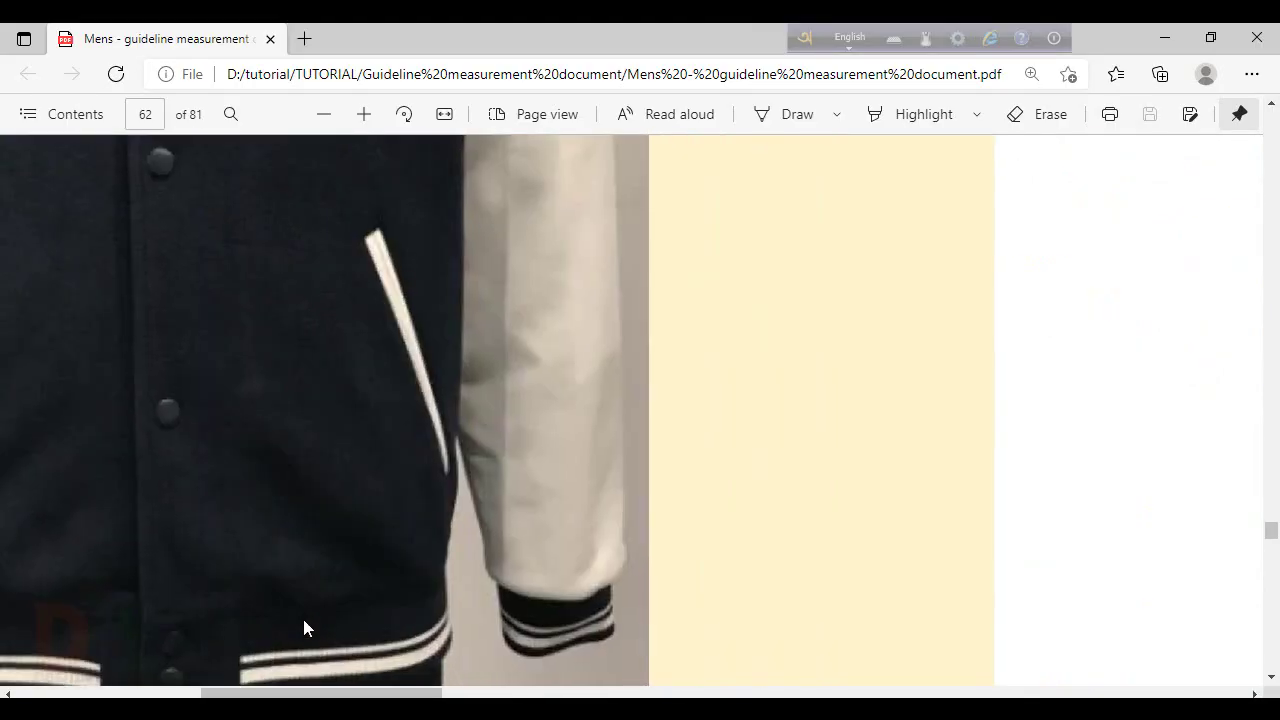
scroll(350, 570, down, 3)
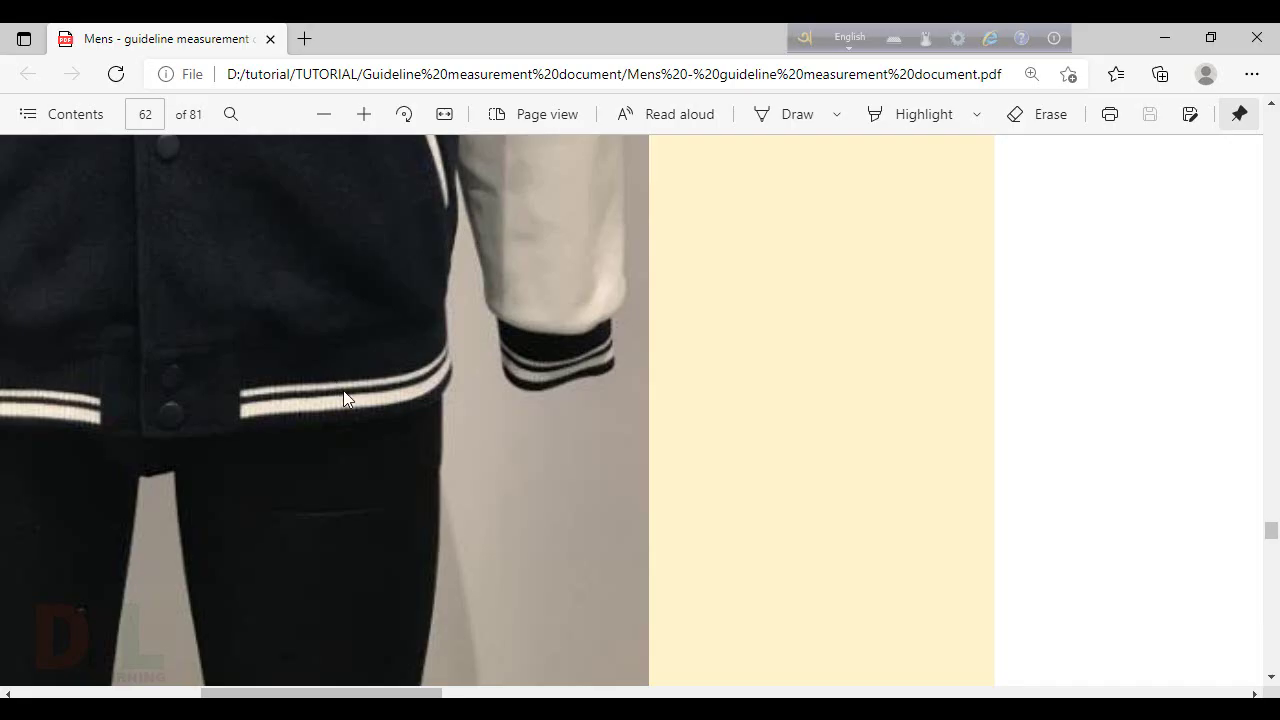
scroll(343, 398, down, 10)
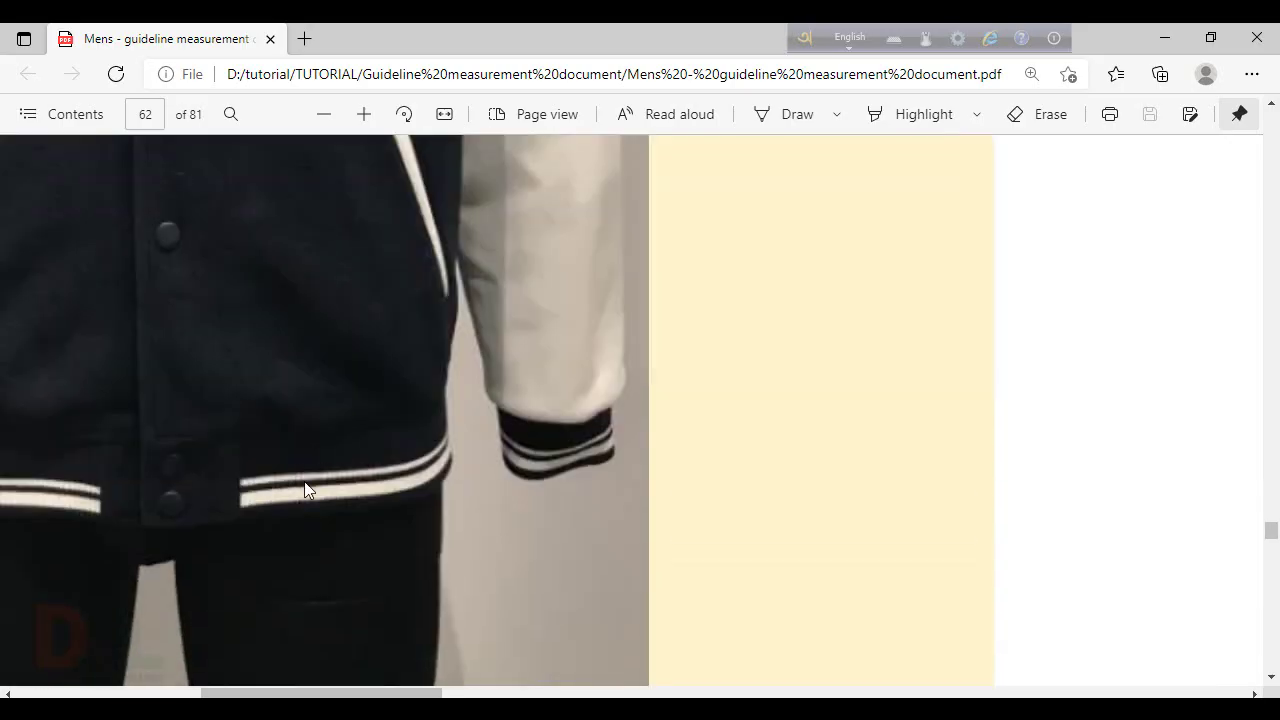
ctrl+scroll(303, 478, down, 3)
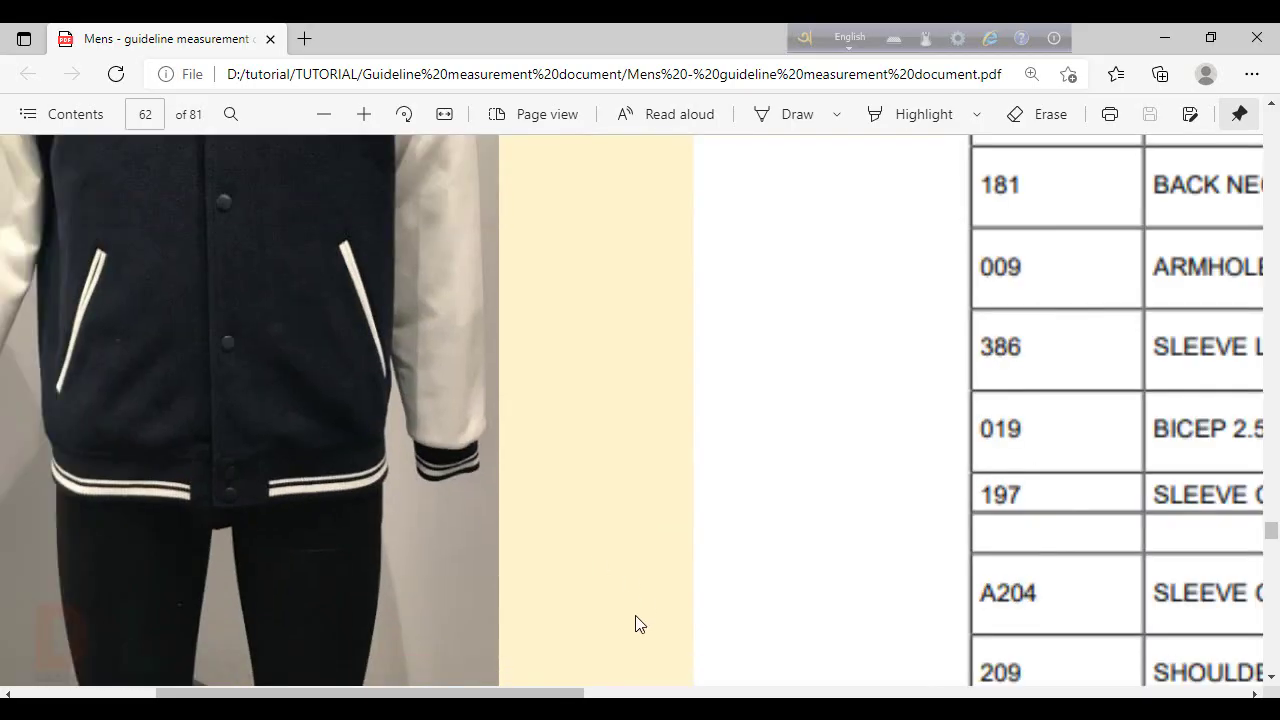
key(alt+Tab)
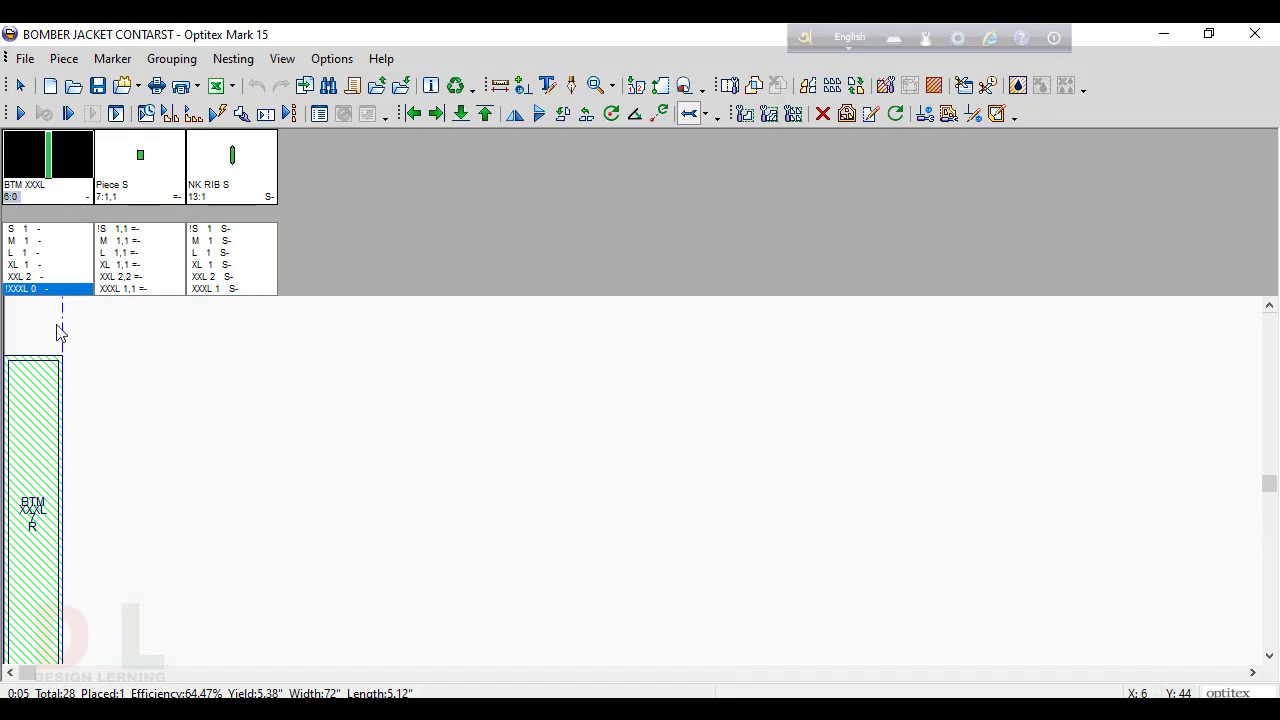
- Apply a 3/8 inch buffer around all pieces through the global piece properties, including the piece already placed on the marker
click(60, 59)
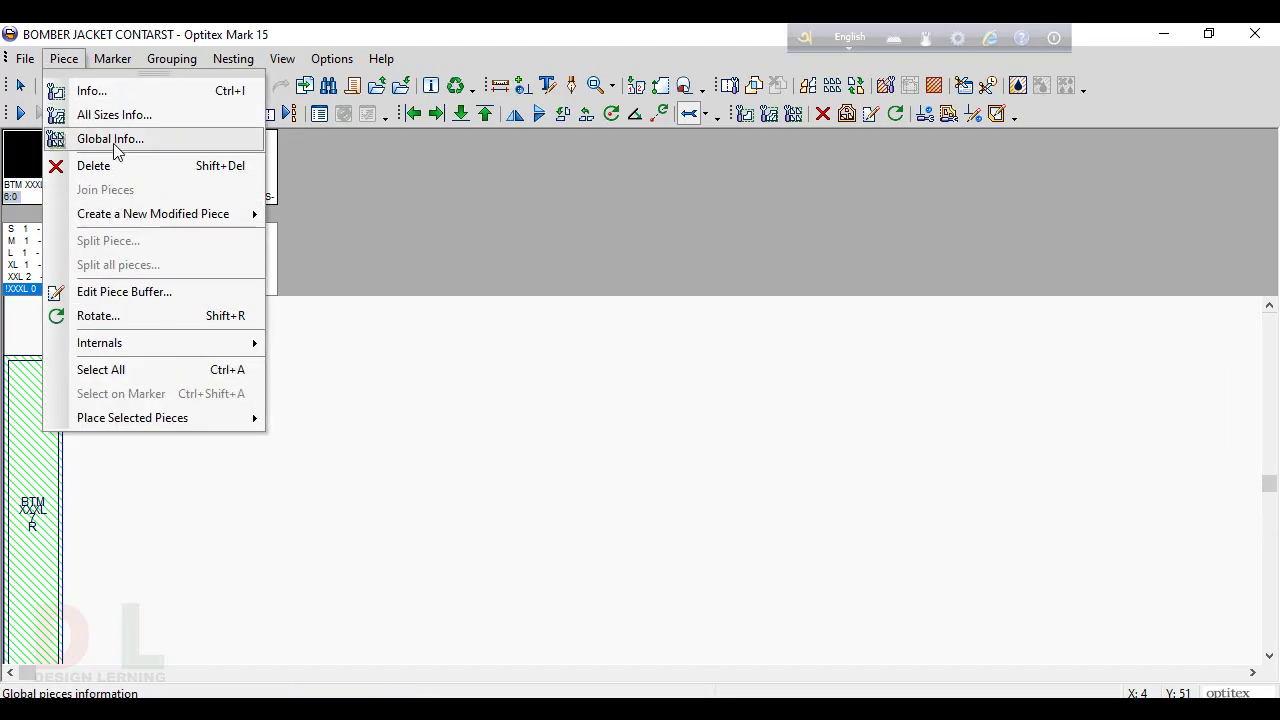
click(116, 138)
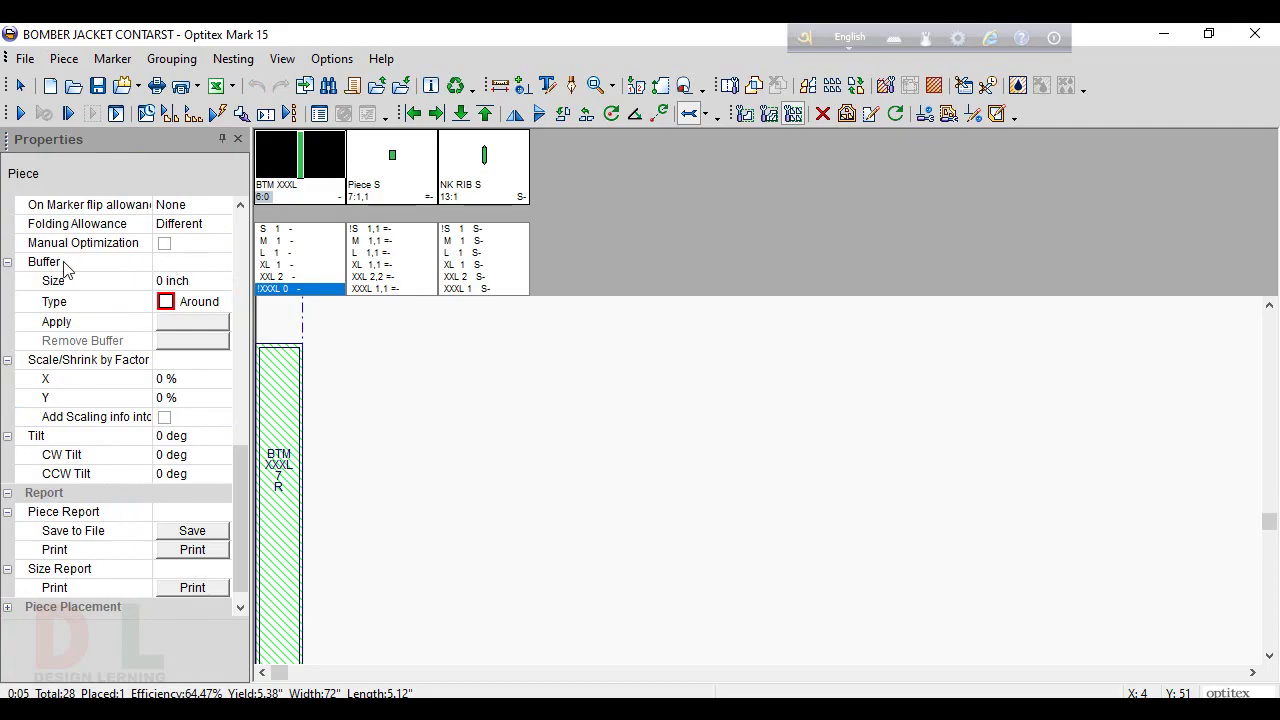
scroll(57, 287, up, 1)
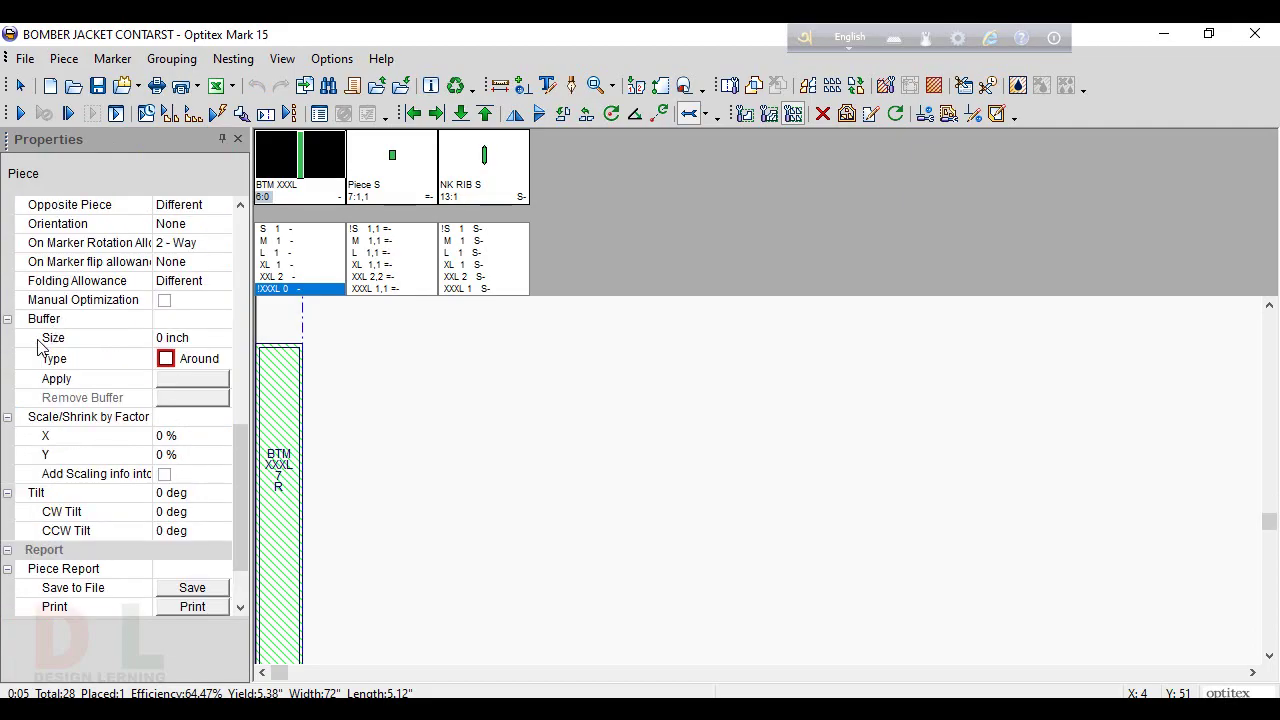
click(166, 340)
text(3/8)
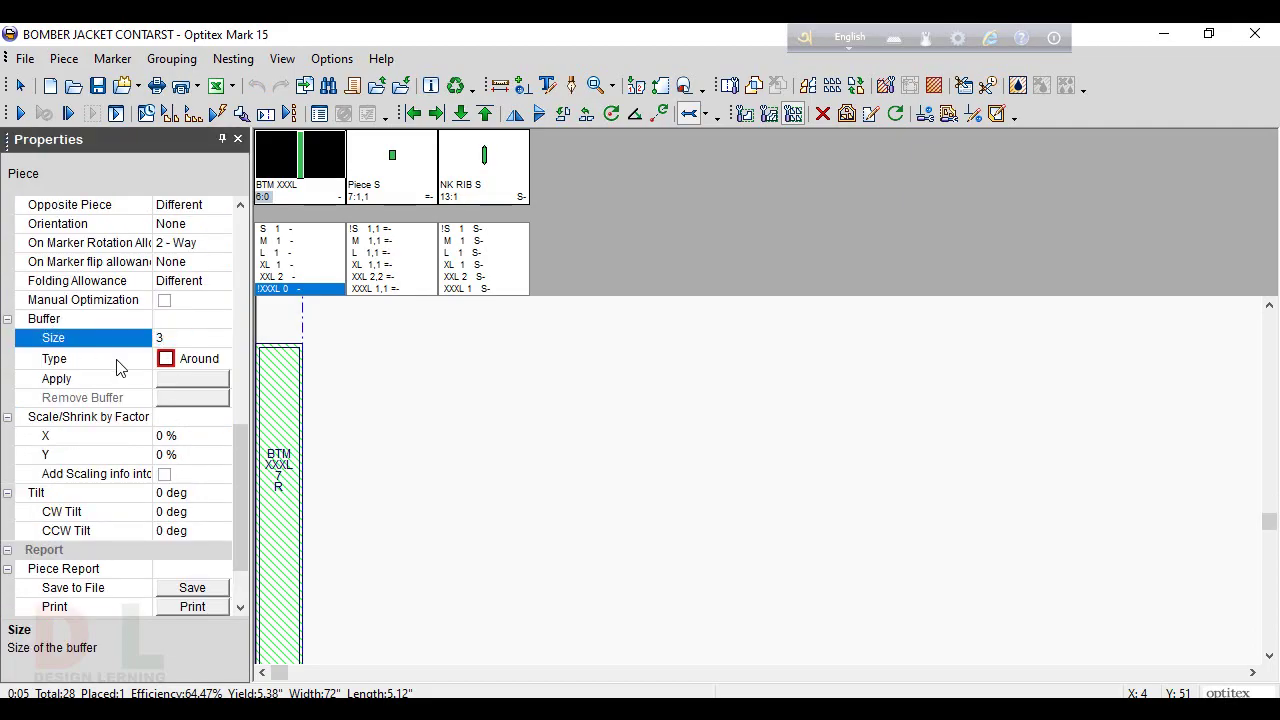
click(167, 362)
click(186, 379)
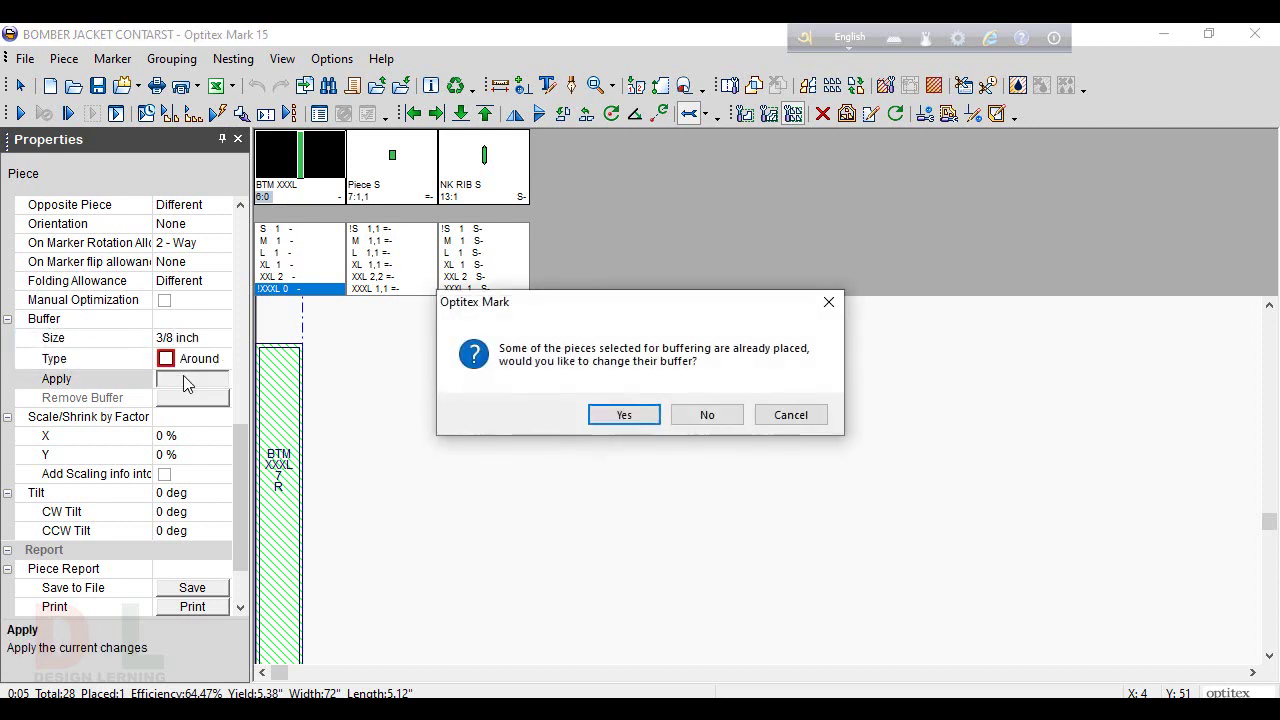
click(651, 414)
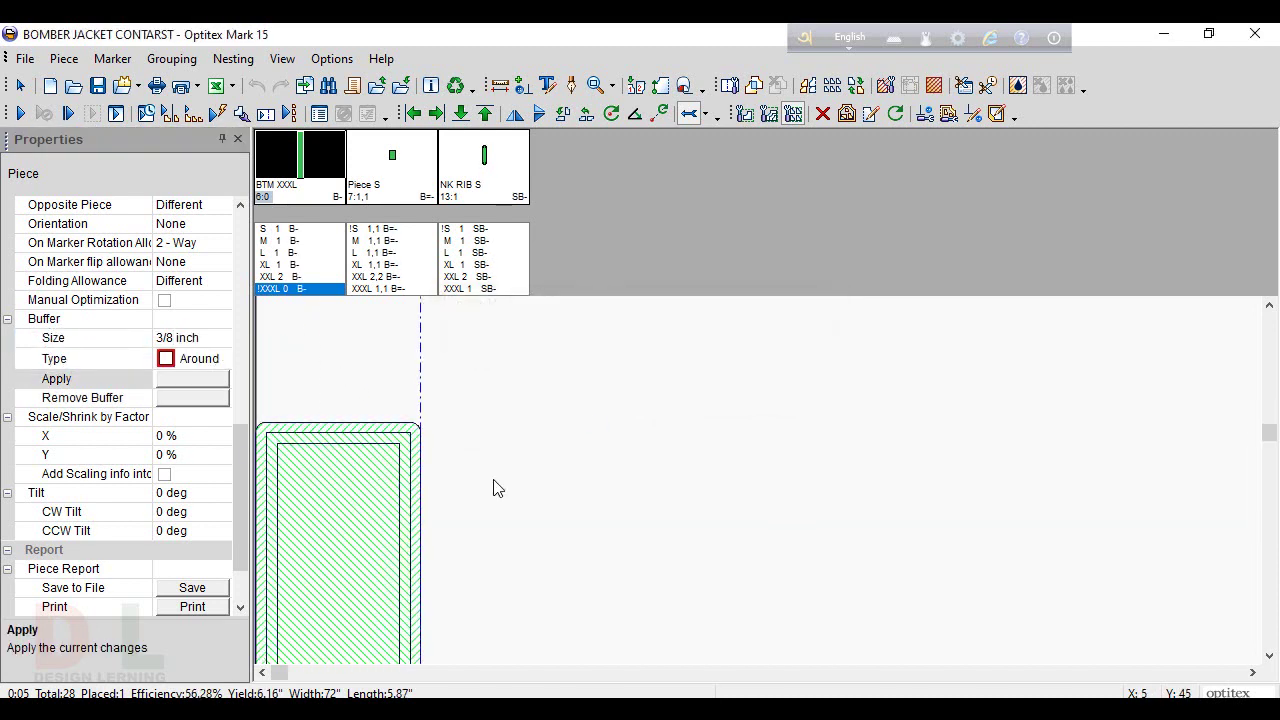
scroll(290, 489, down, 3)
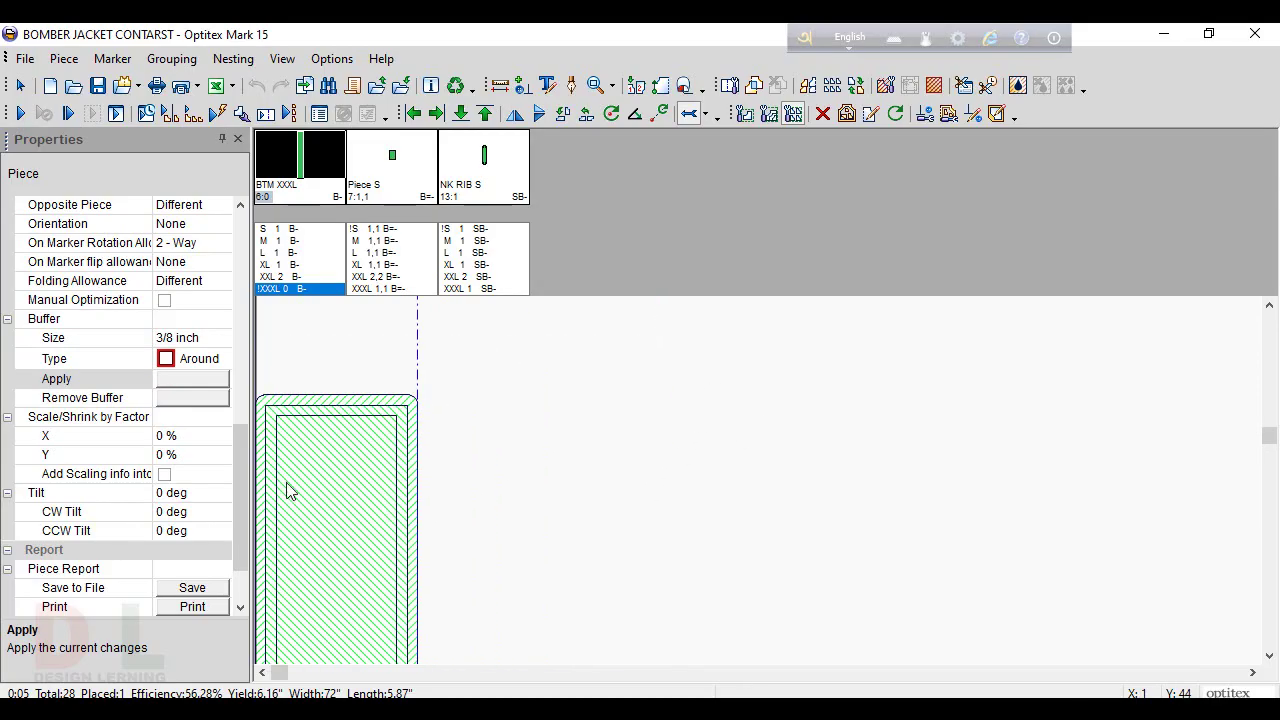
click(237, 139)
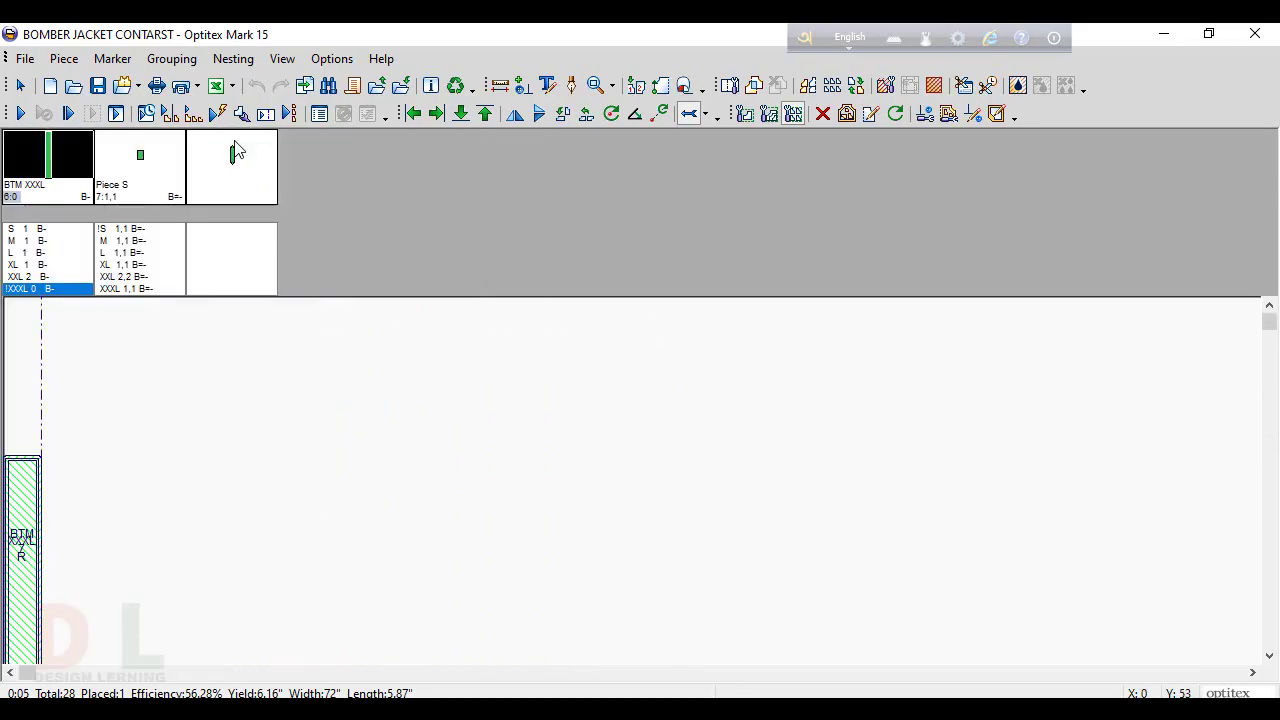
- Set the marker width to 52 inches in the marker definitions
click(113, 60)
click(150, 90)
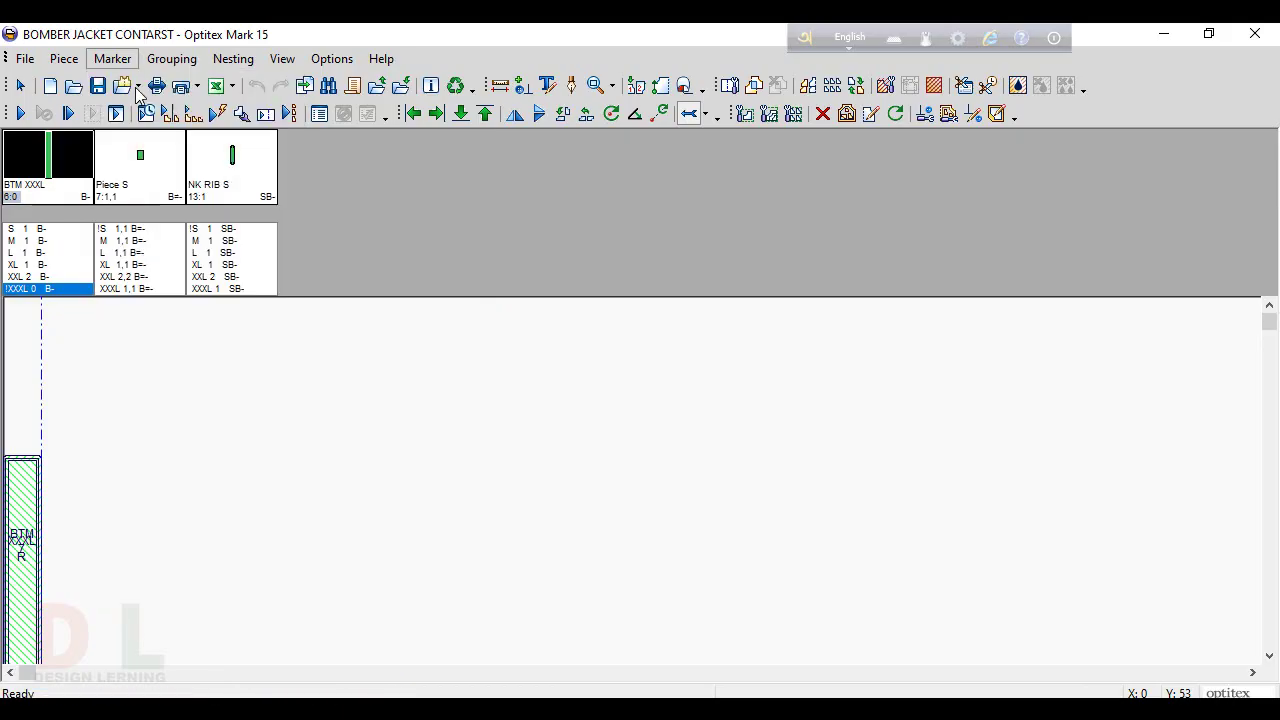
key(Tab)
text(5)
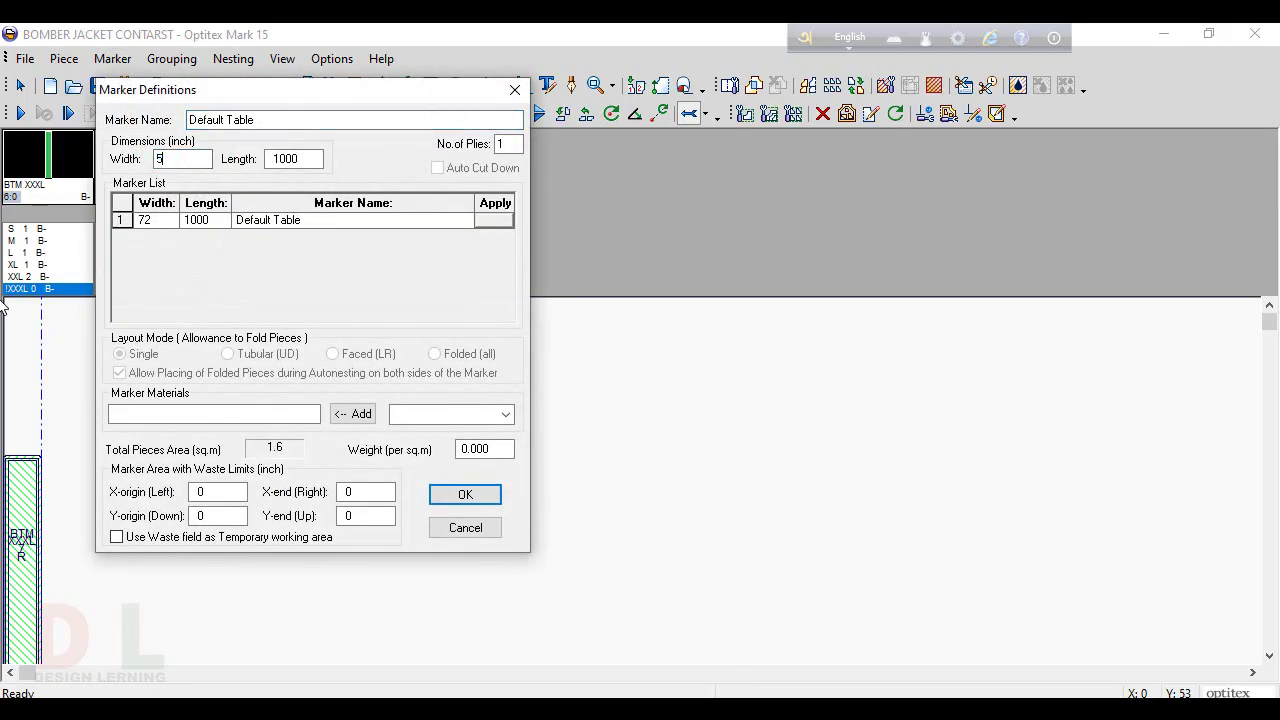
text(2)
key(Return)
key(Return)
- Auto-nest all the rib pieces on the marker and stop the nesting once they are arranged
click(225, 57)
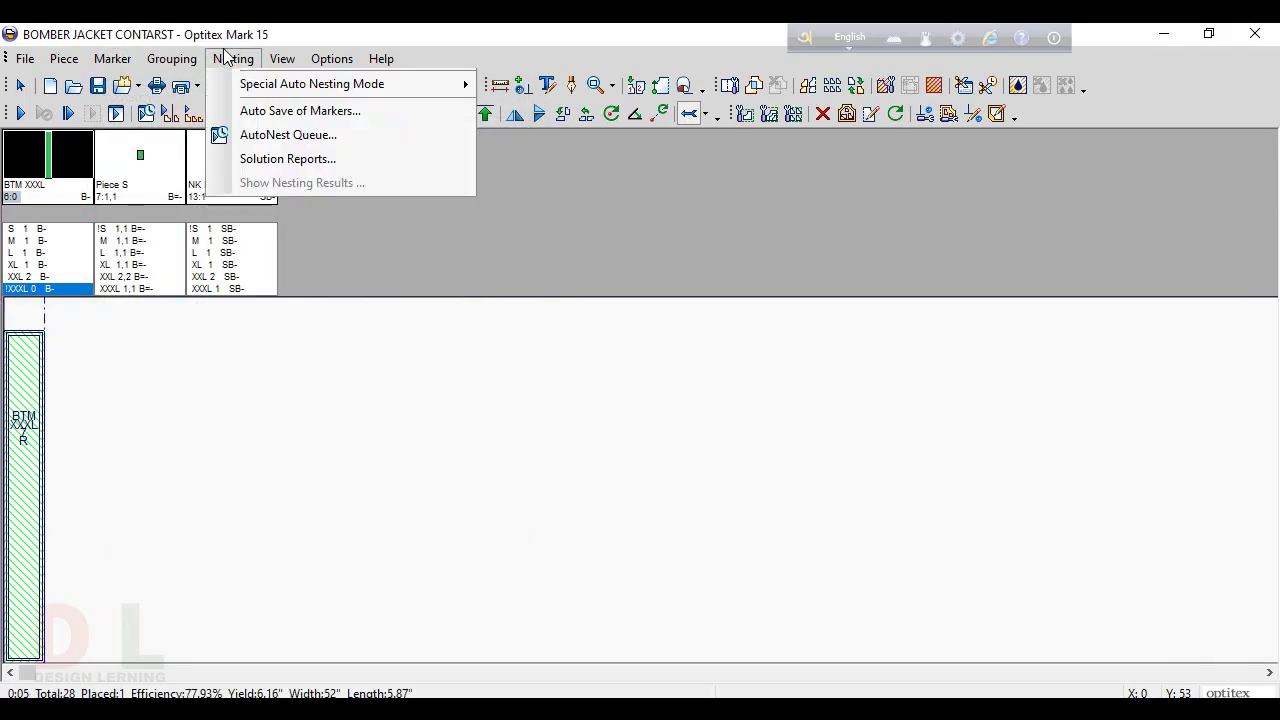
click(251, 88)
click(709, 414)
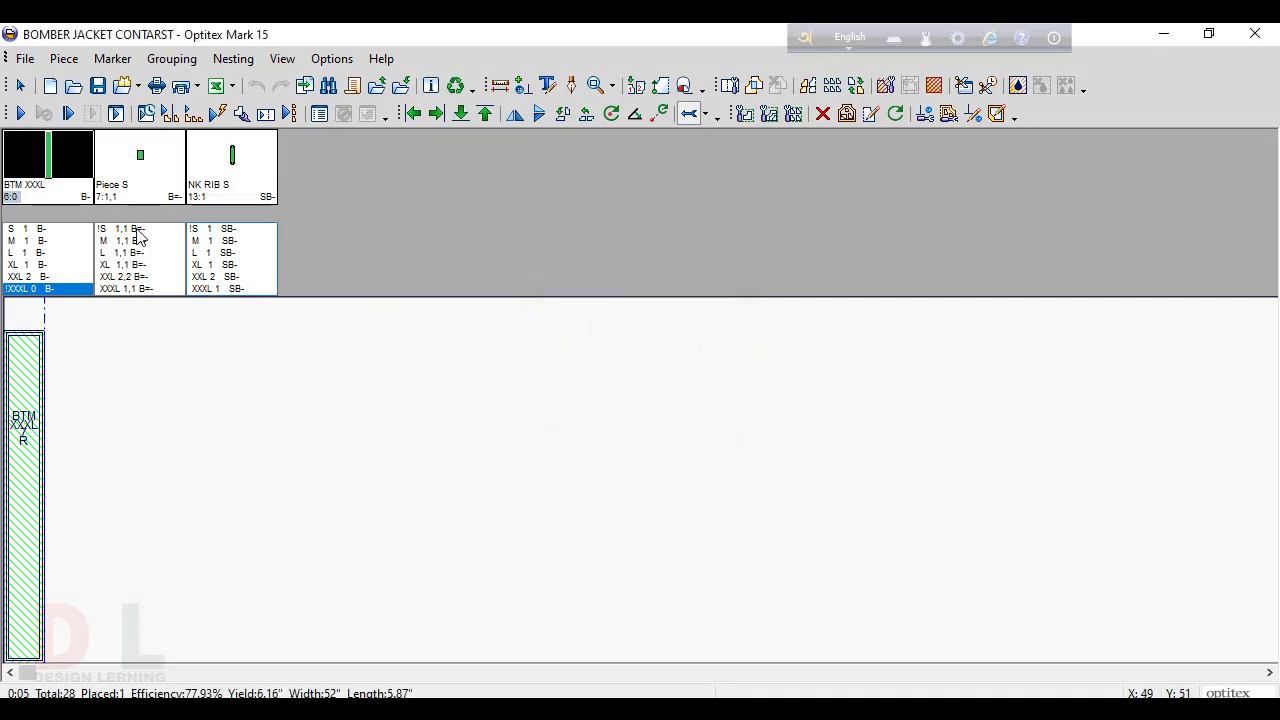
click(238, 58)
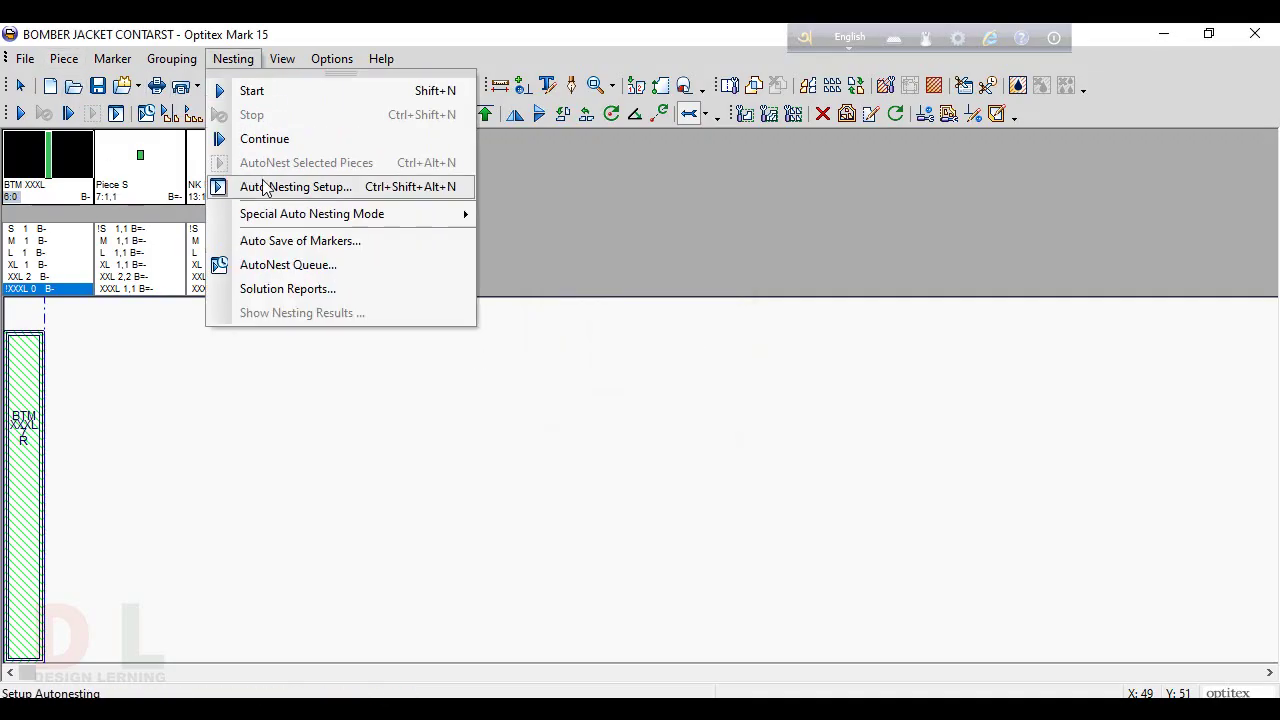
click(258, 91)
click(609, 424)
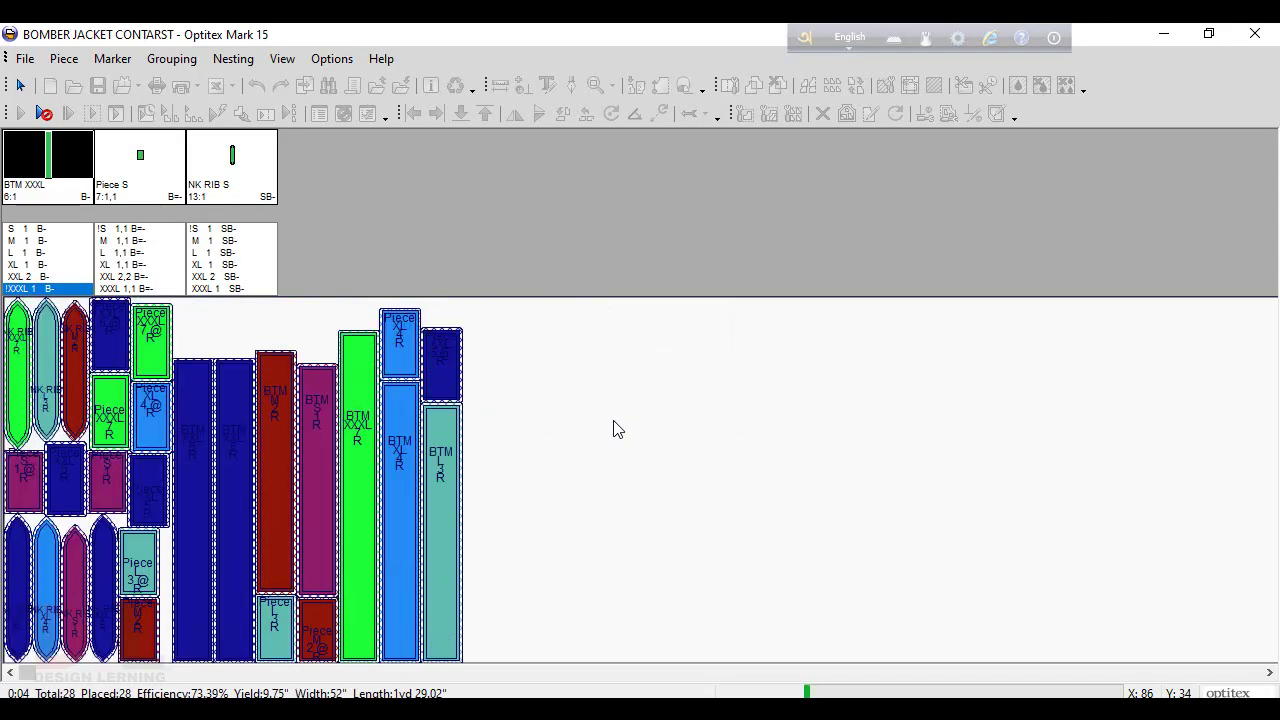
click(44, 113)
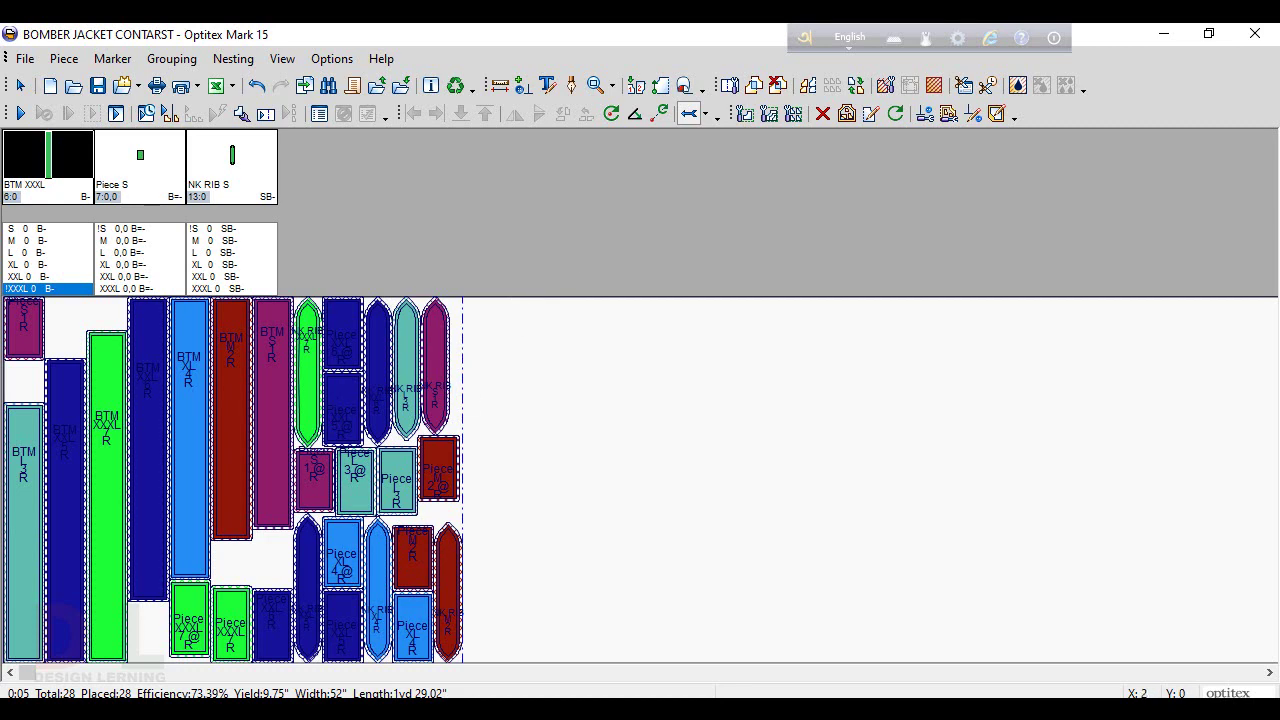
- Remove all the nested pieces from the marker
scroll(235, 536, down, 2)
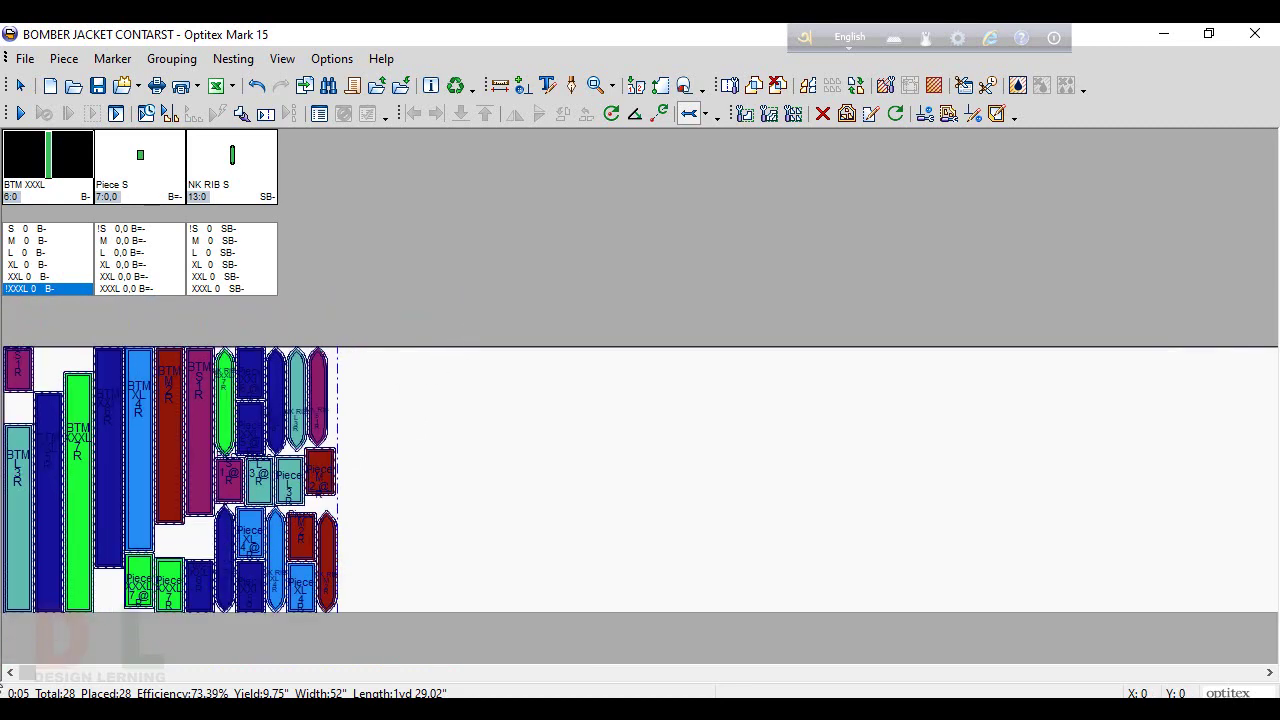
key(ctrl+a)
key(Delete)
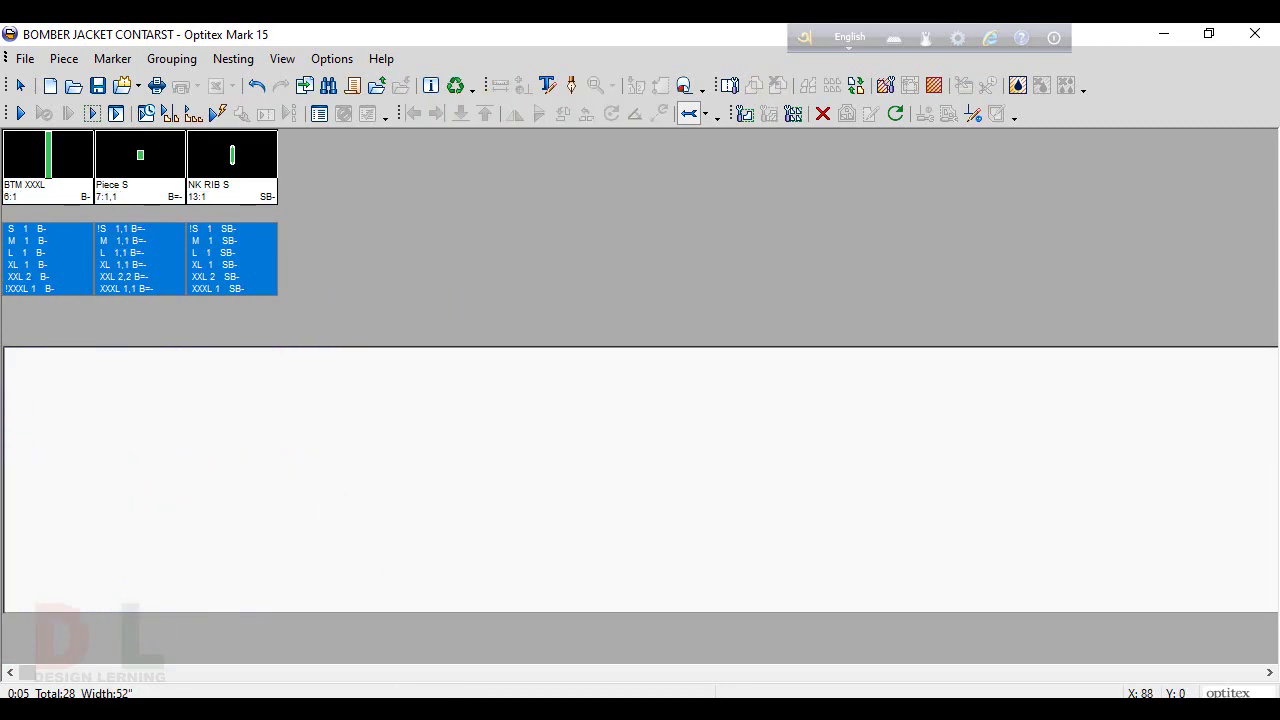
- Switch to the measurement PDF, check the ribs on both jacket cuffs and the hem, and return to Optitex Mark
key(alt+Tab)
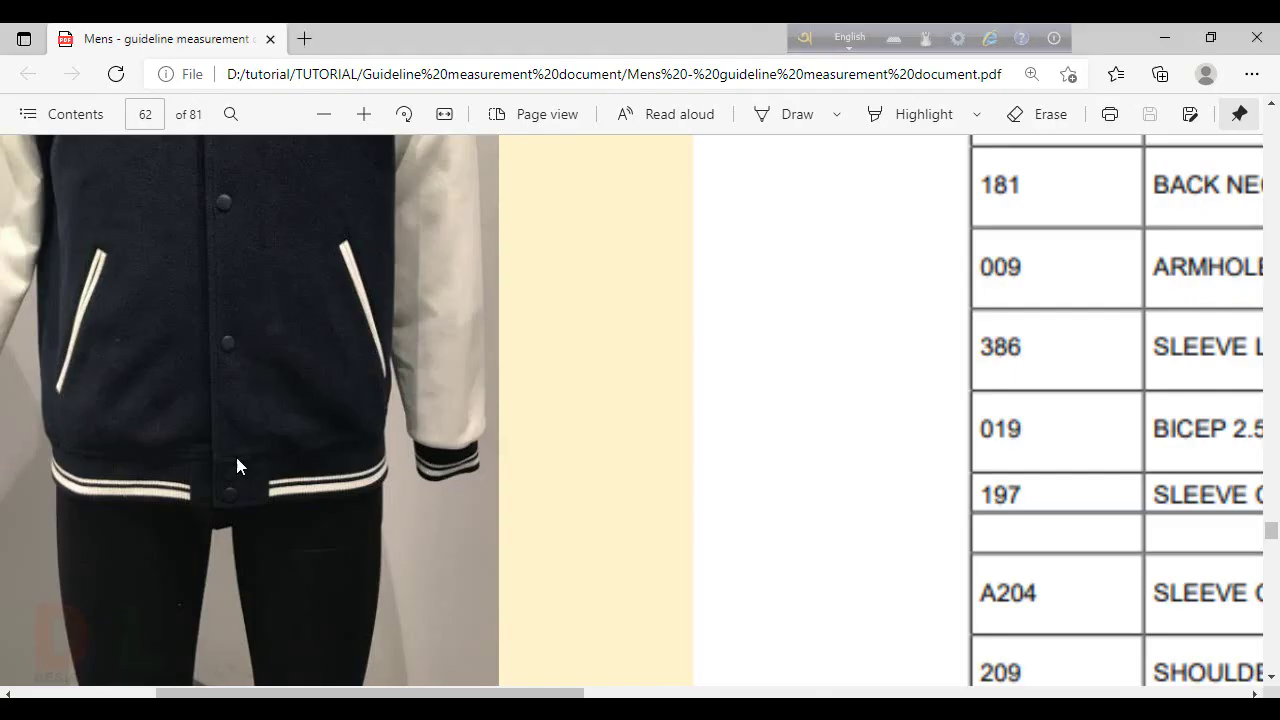
drag(403, 692, 335, 692)
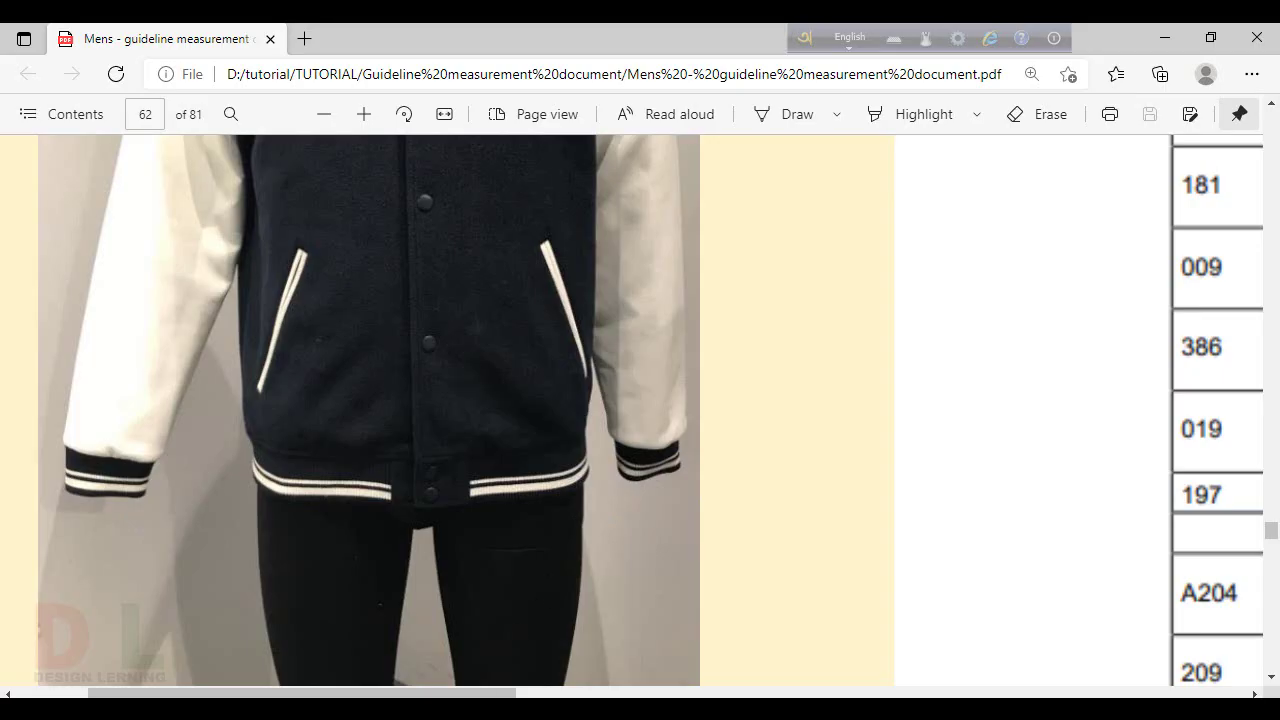
click(747, 706)
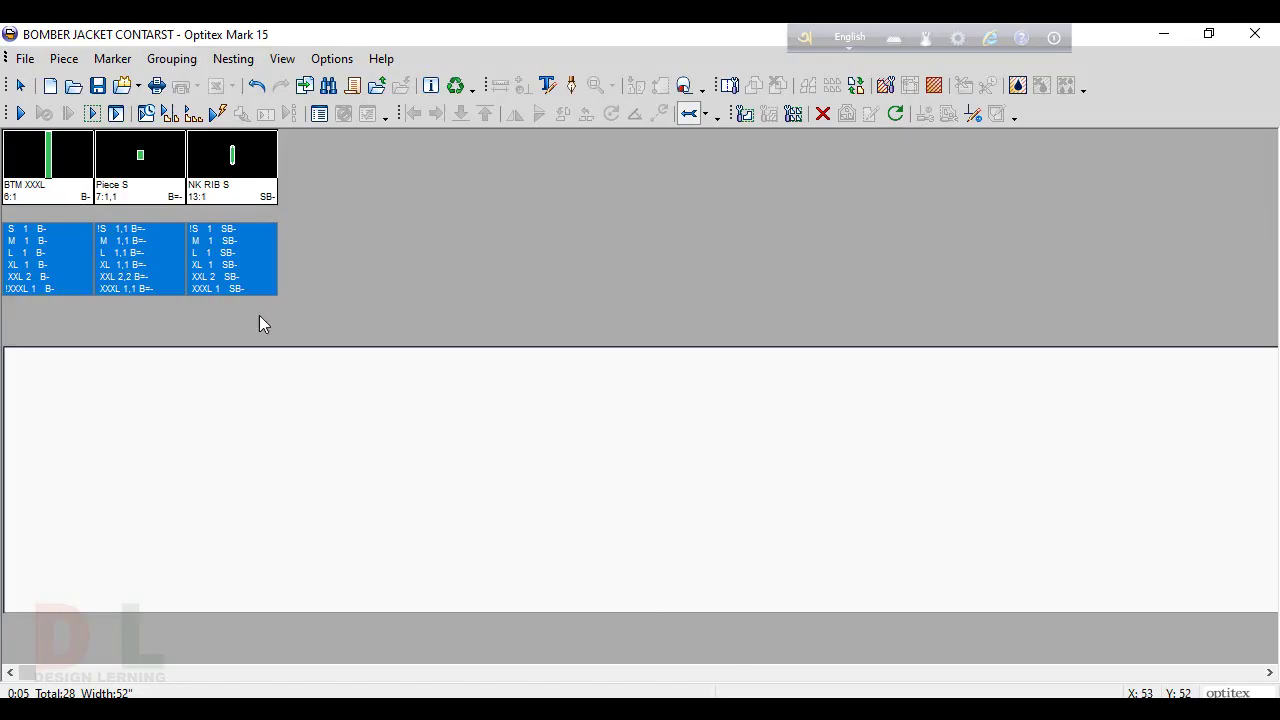
- Place the XXL pair of the small rectangular rib piece, named Piece, on the marker and group it across all sizes
double_click(232, 276)
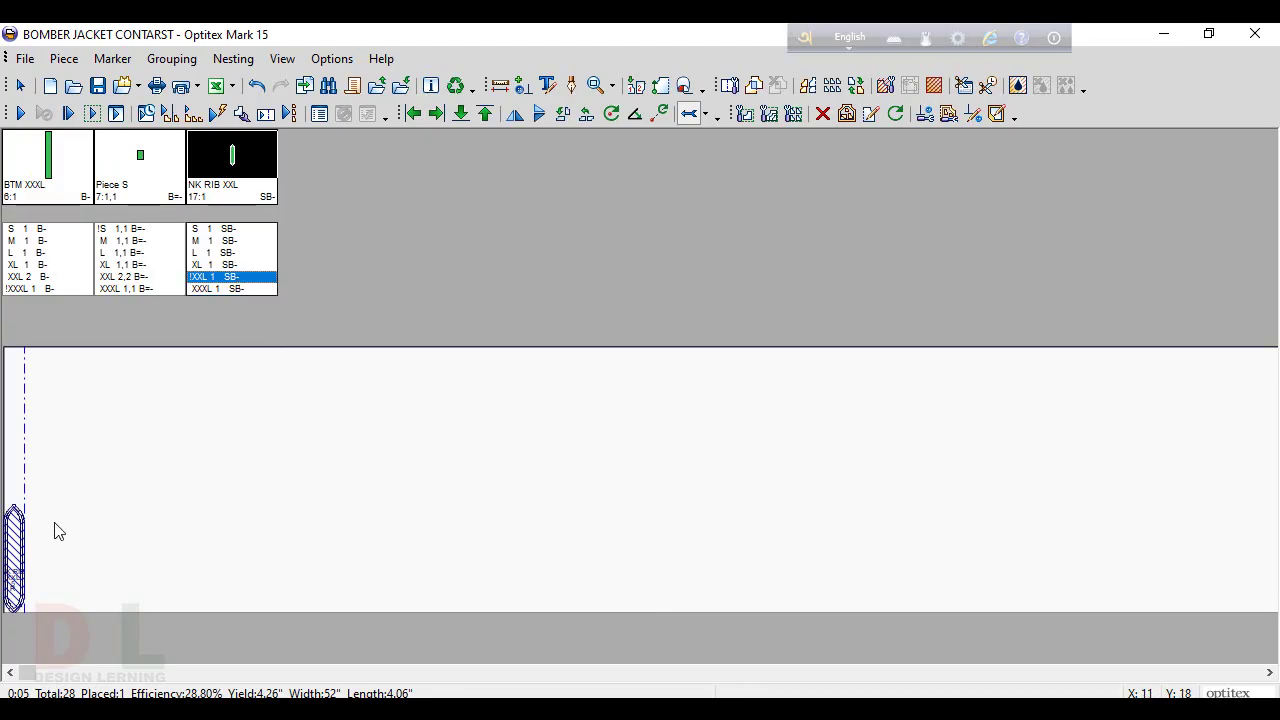
key(Delete)
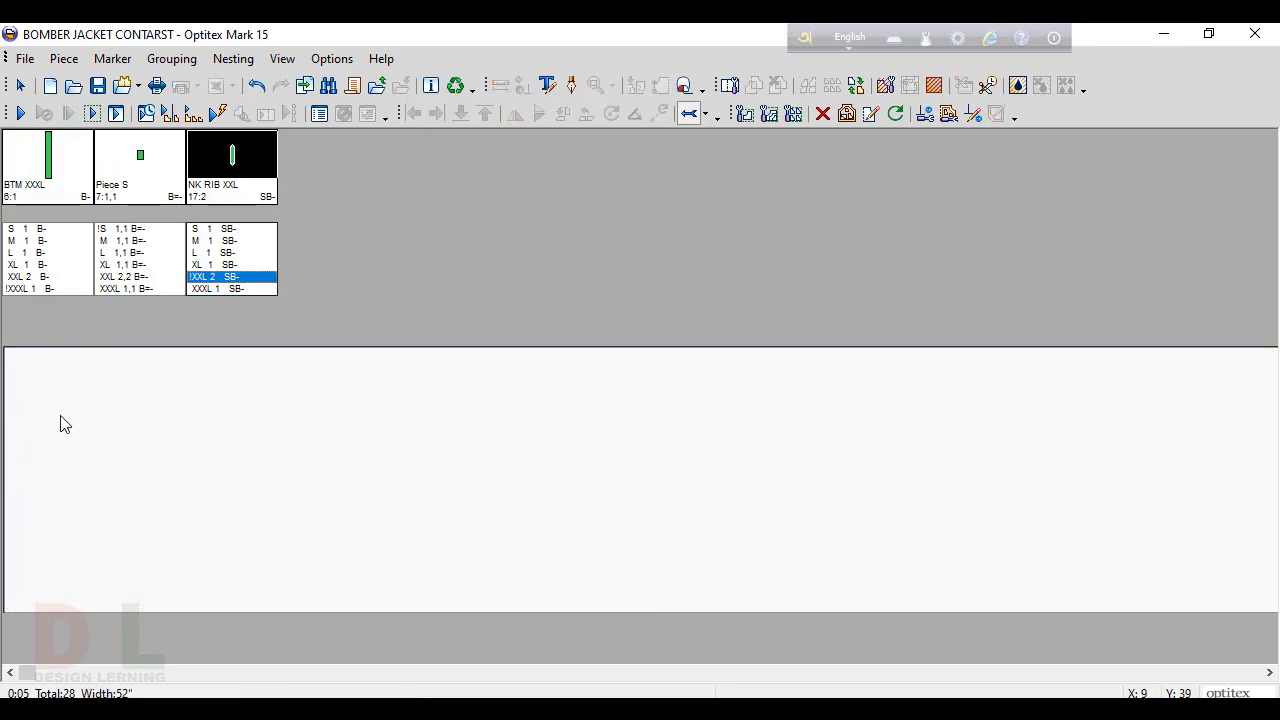
double_click(129, 278)
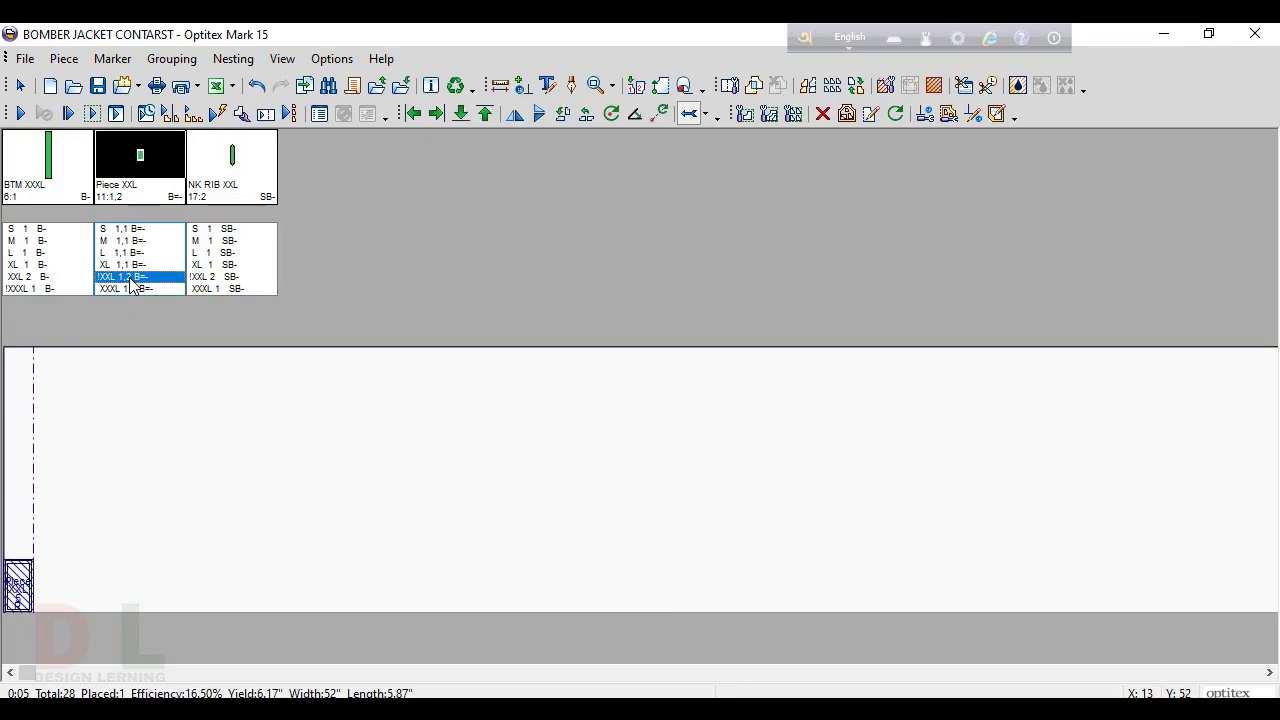
double_click(129, 281)
click(160, 58)
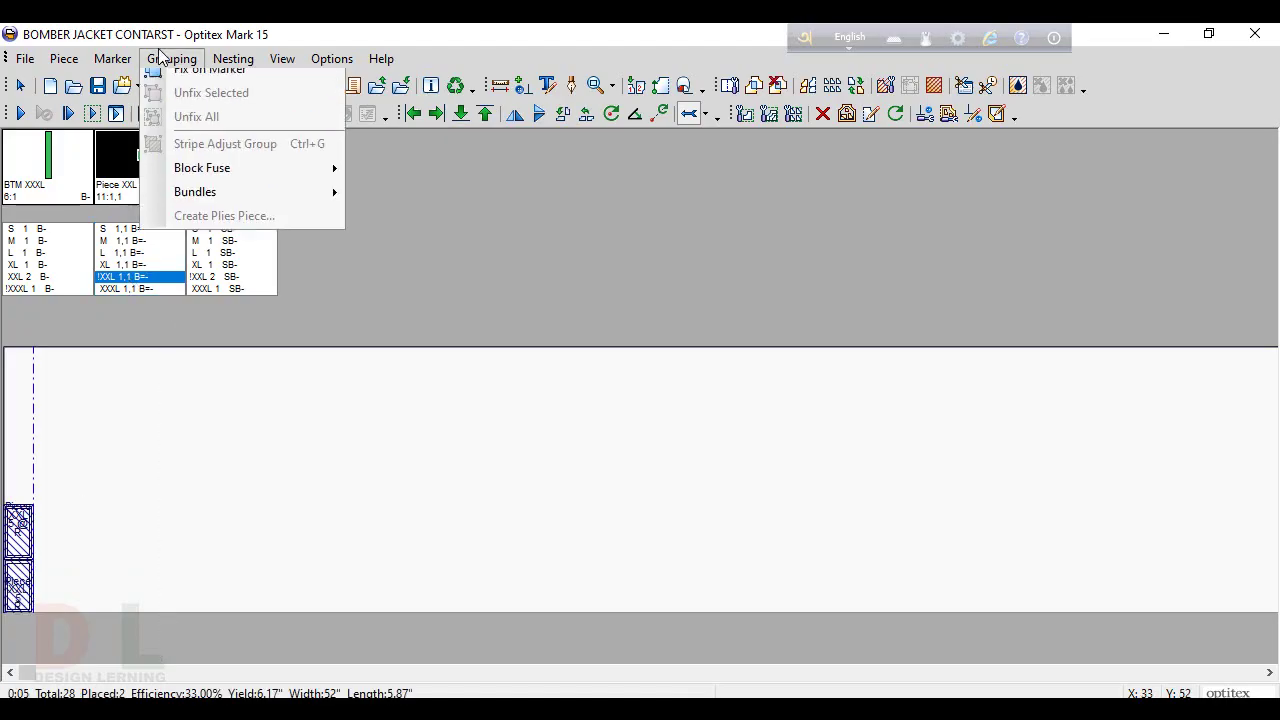
click(204, 88)
click(260, 208)
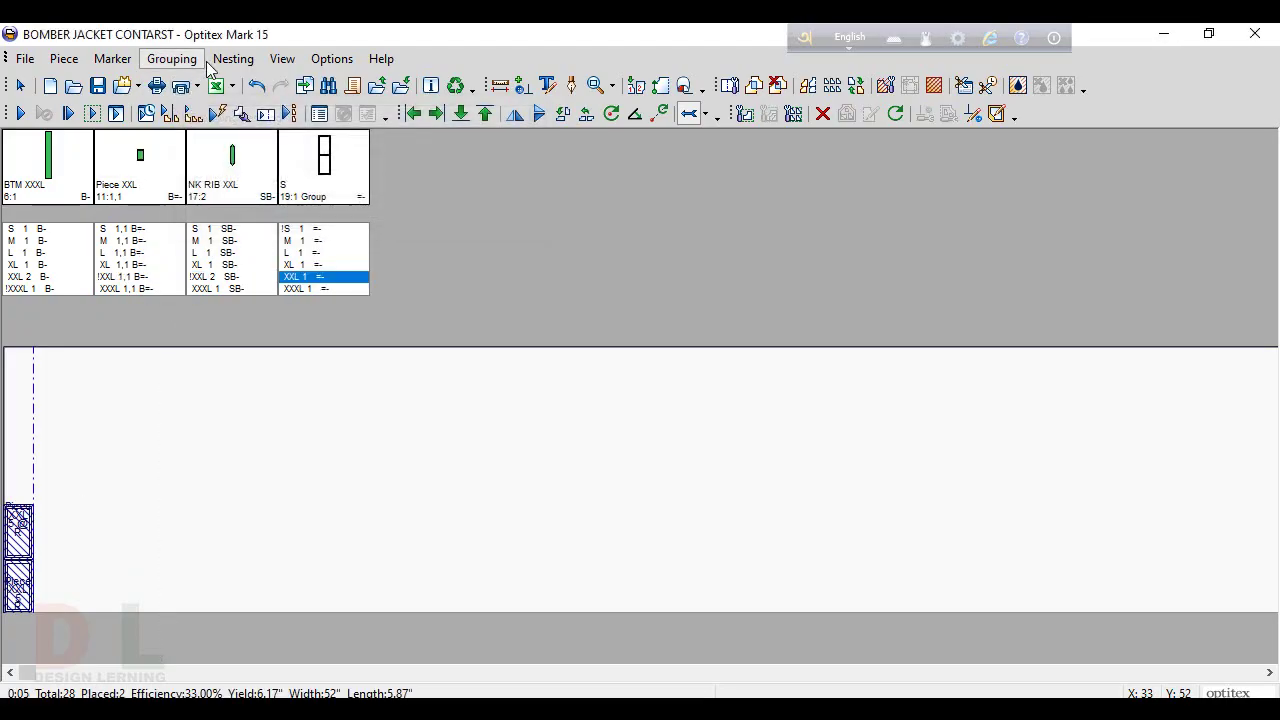
- Auto-nest all the rib pieces again with the grouped pairs, checking the jacket photo meanwhile, and stop the nesting
click(233, 58)
click(246, 92)
click(602, 414)
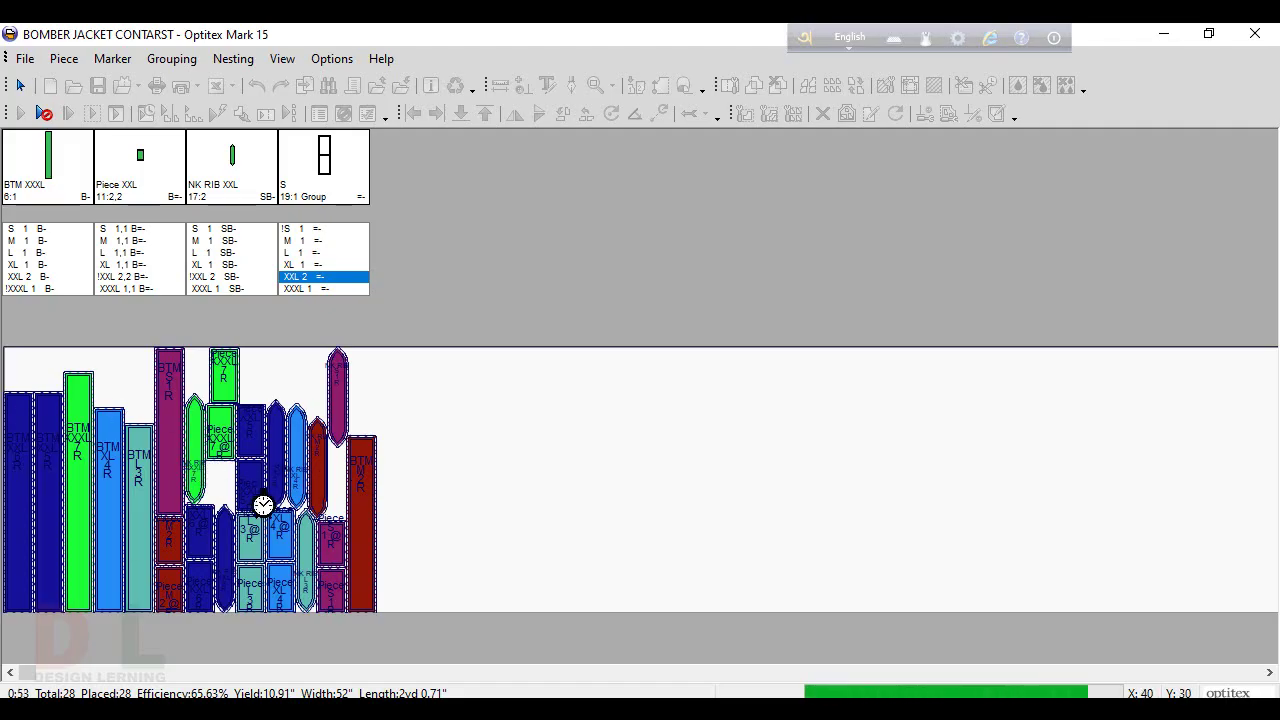
click(400, 708)
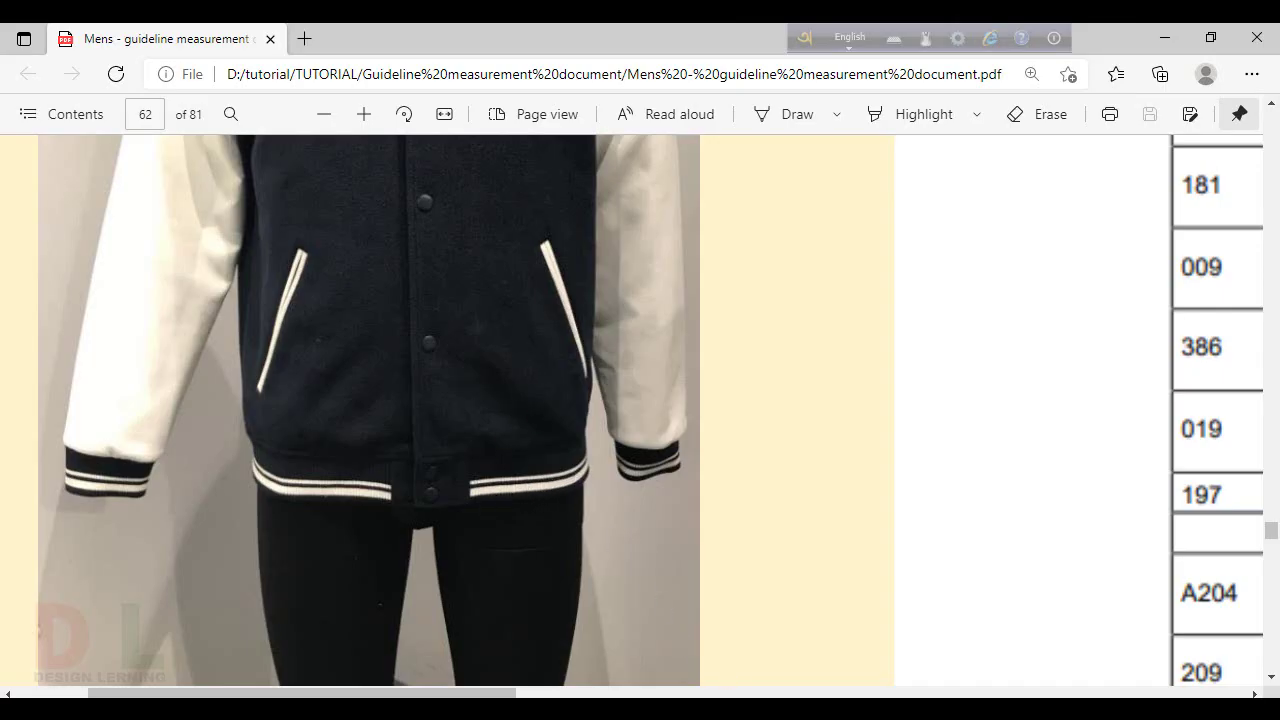
click(345, 708)
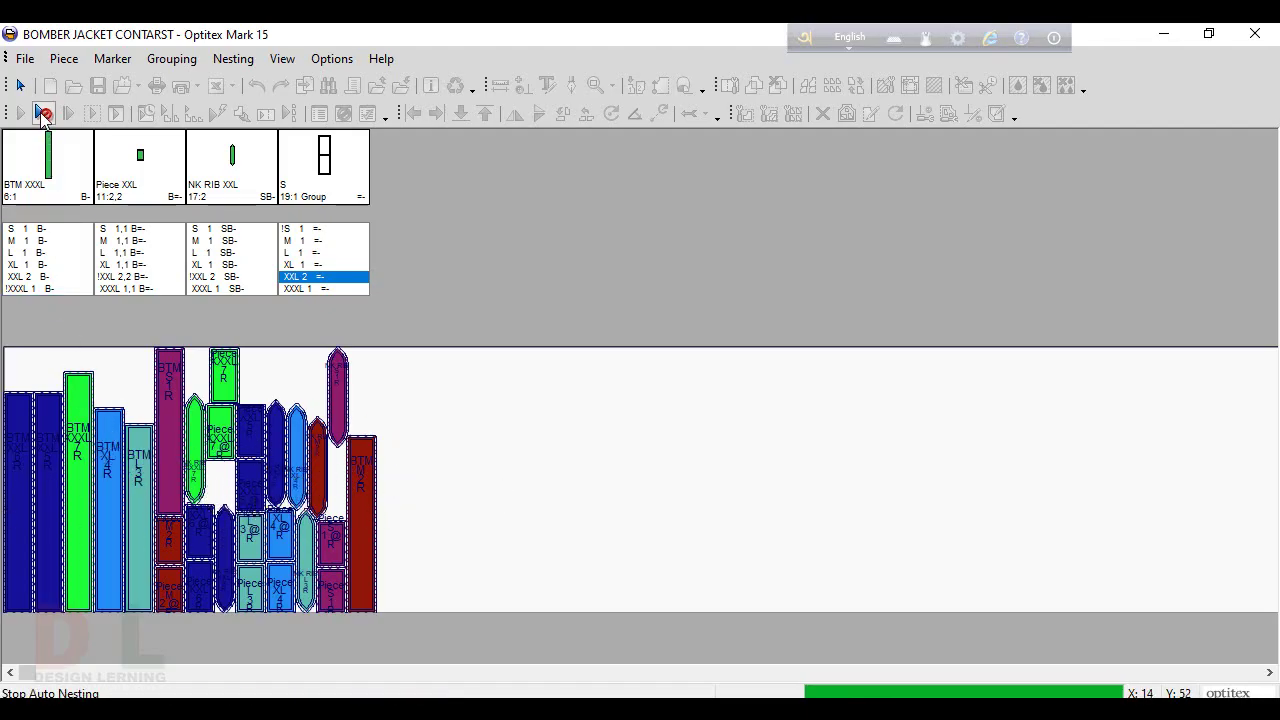
click(43, 115)
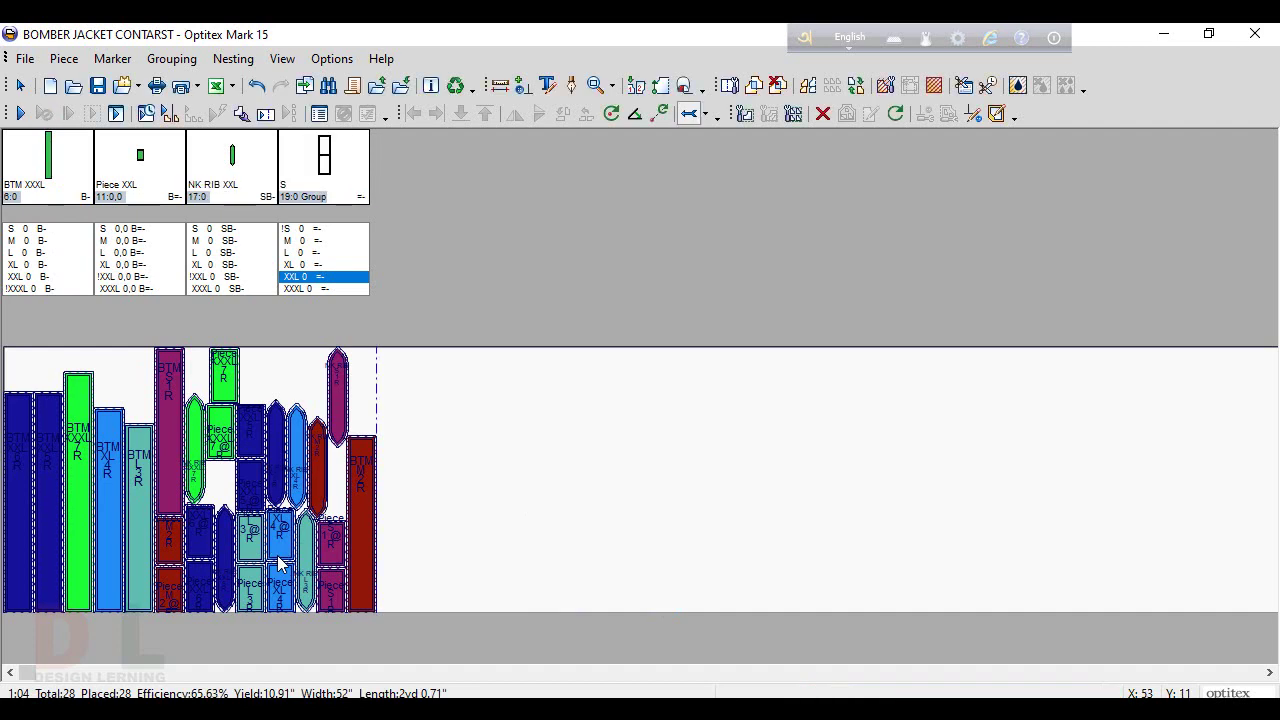
- Save the nested marker as a new file named BOMBER JACKET RIB in the BOBMER JACKET folder
click(26, 62)
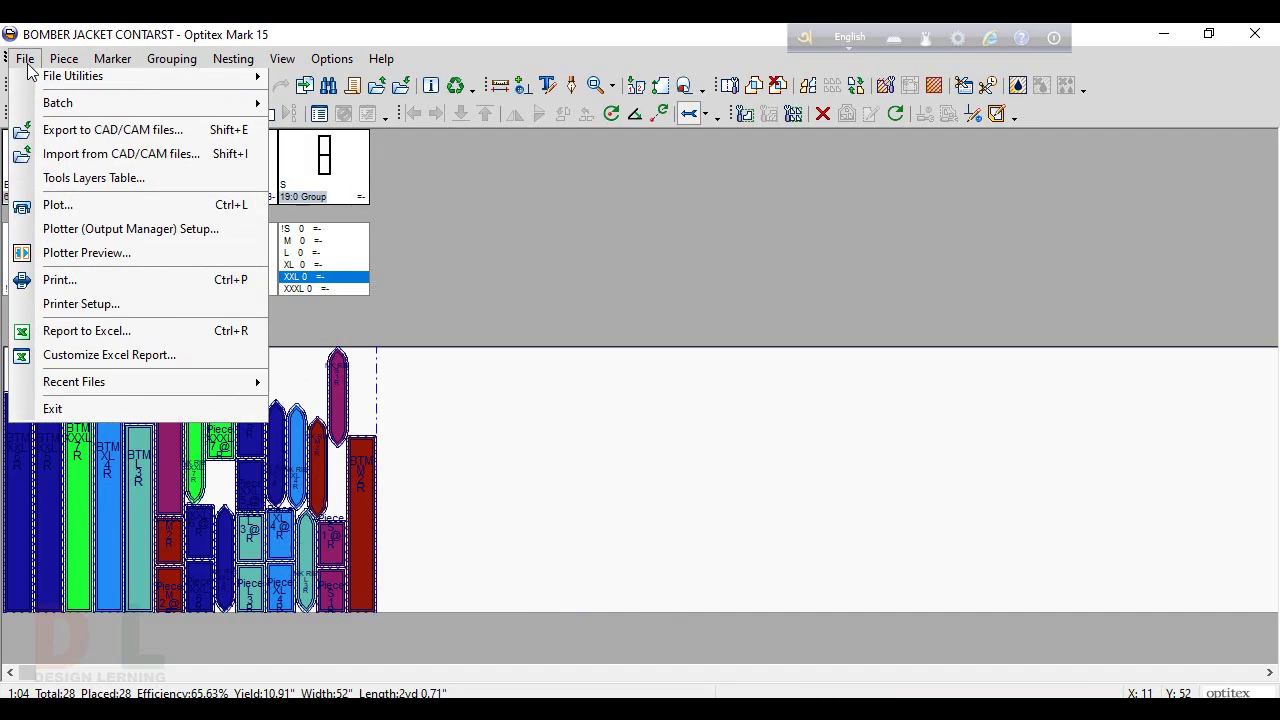
click(79, 216)
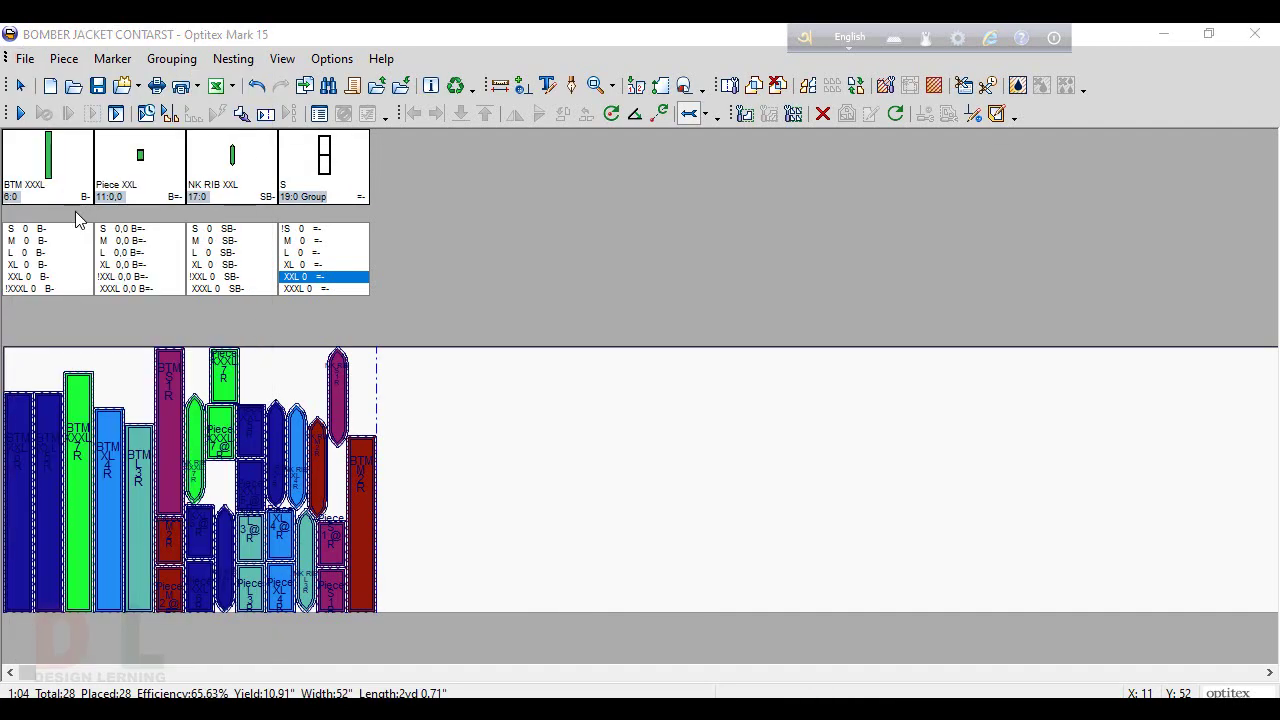
click(624, 520)
drag(624, 520, 561, 520)
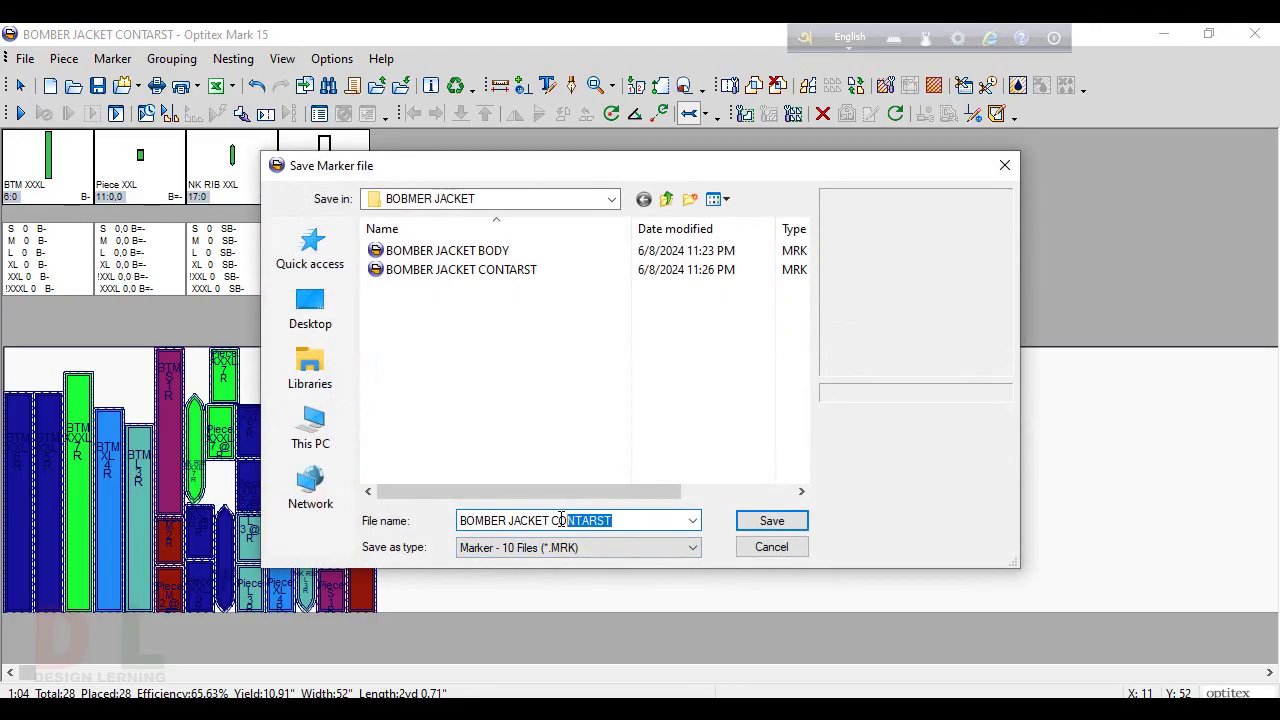
key(shift+Left)
text(R)
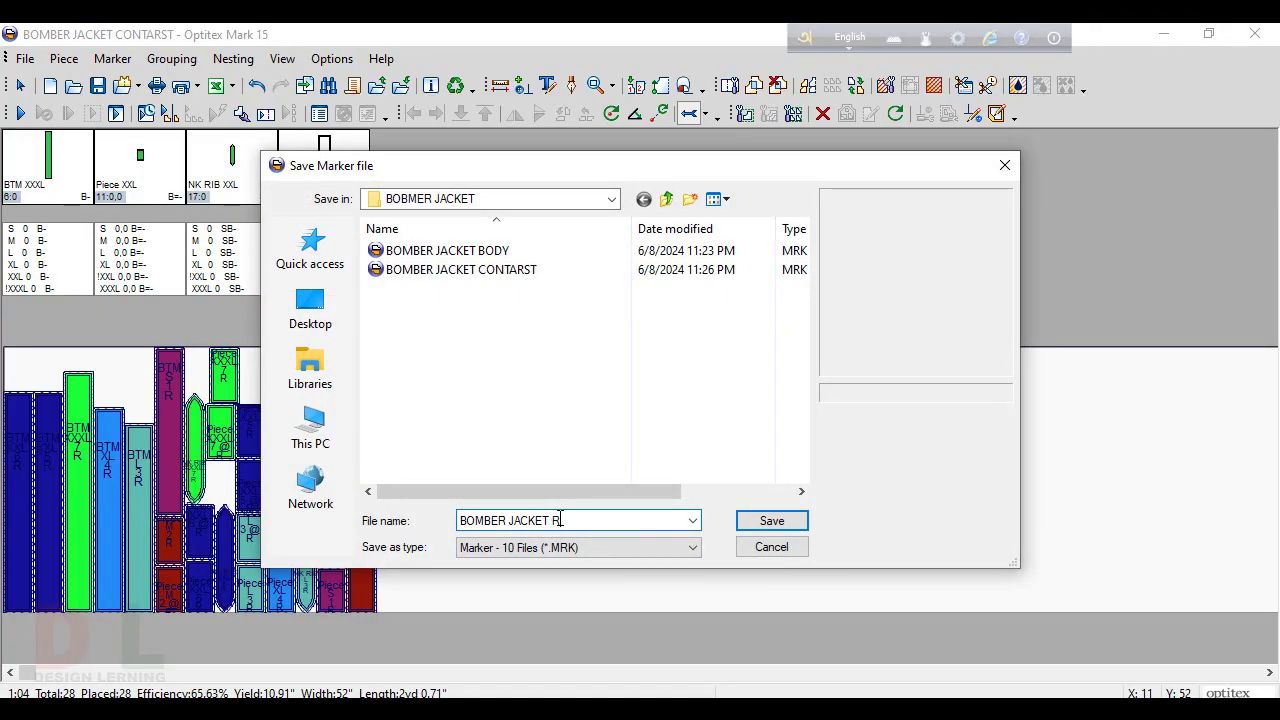
text(IB)
key(Return)
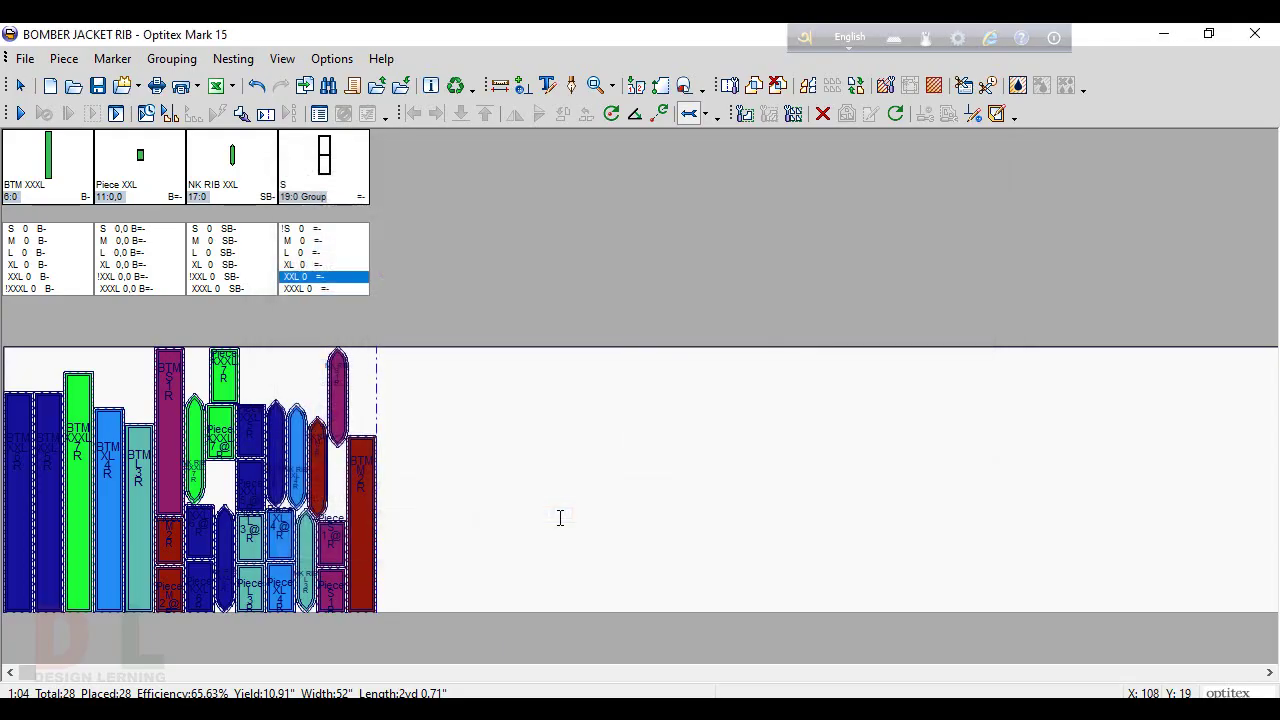
- Print the rib marker on a single page with Microsoft Print to PDF, naming the file RIB MINI MARKER
click(25, 58)
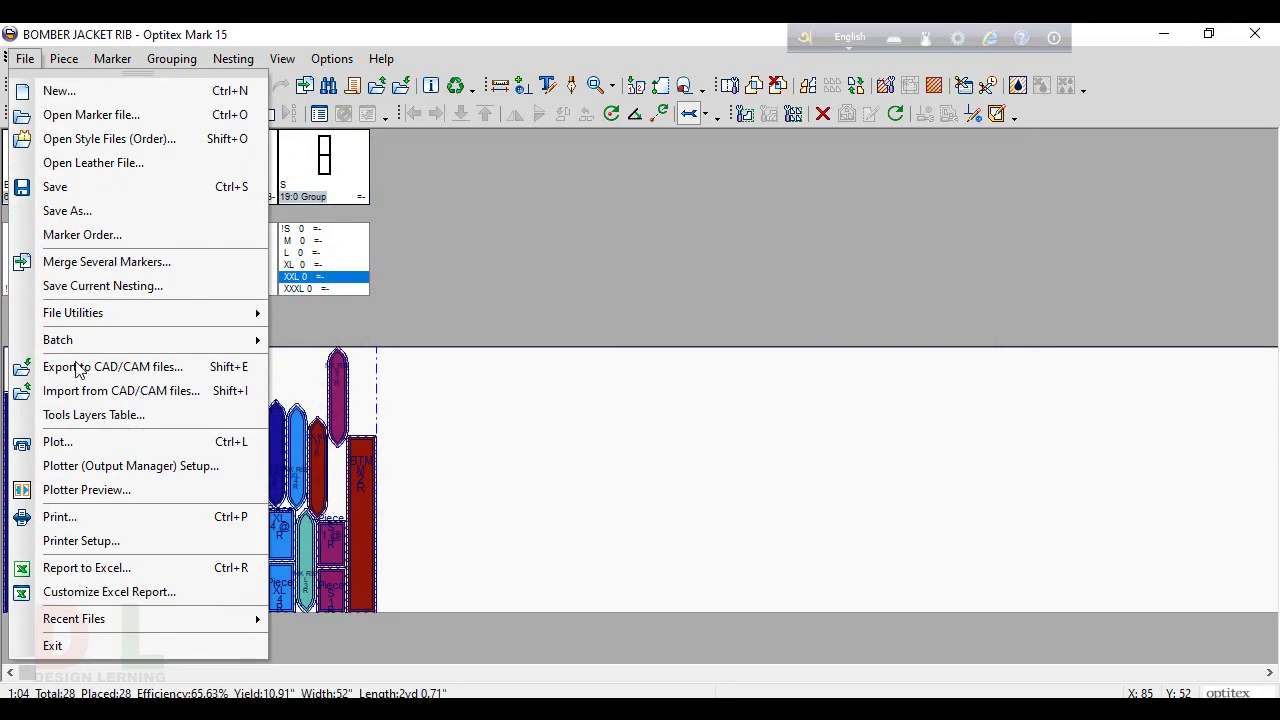
click(70, 517)
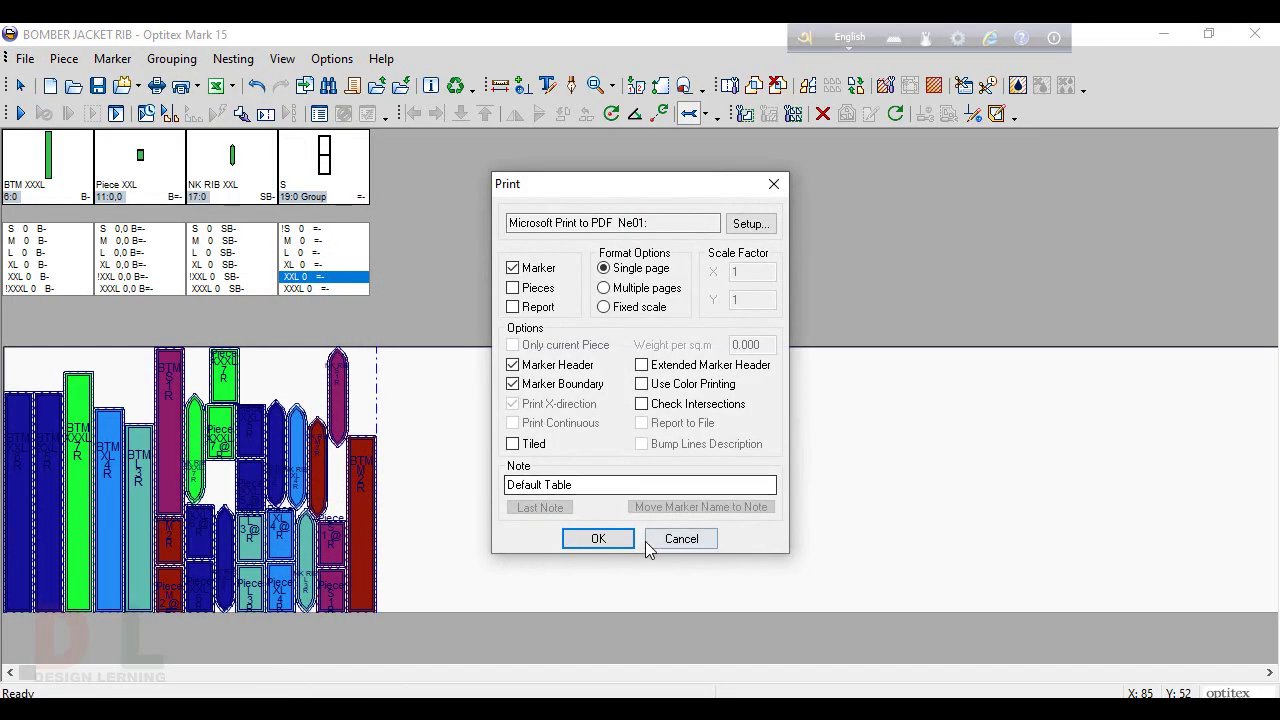
click(602, 541)
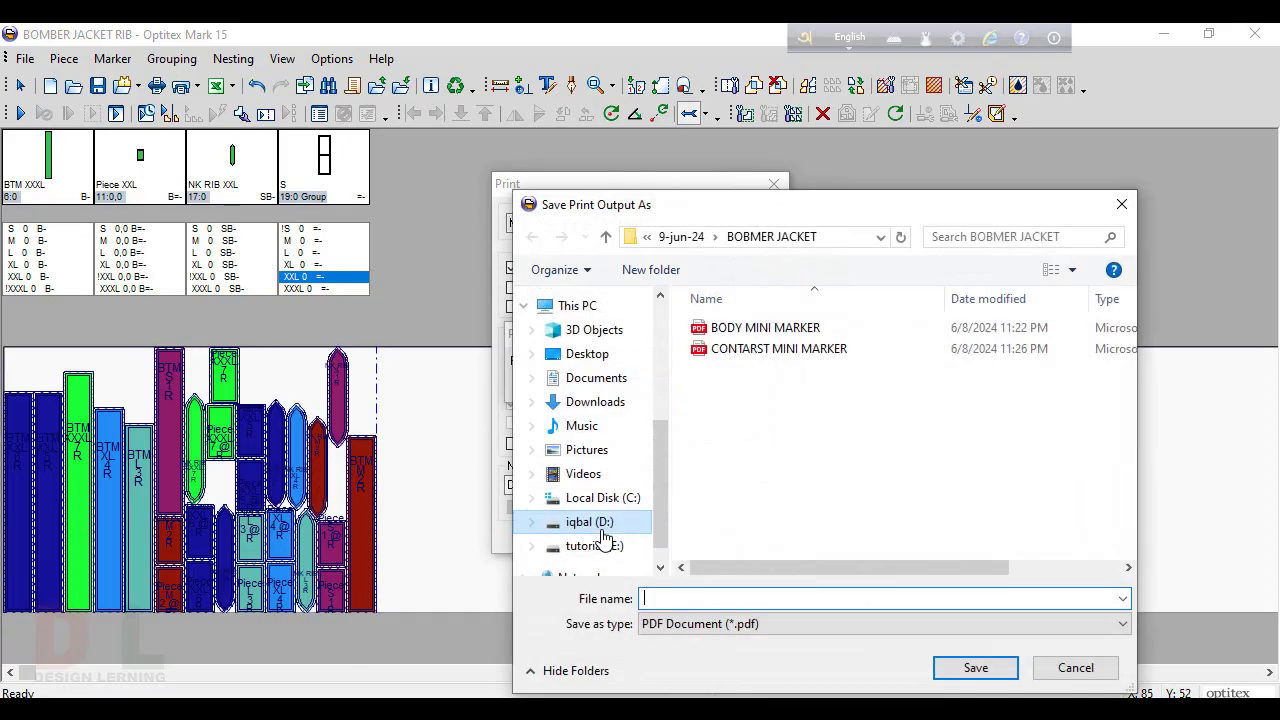
click(768, 328)
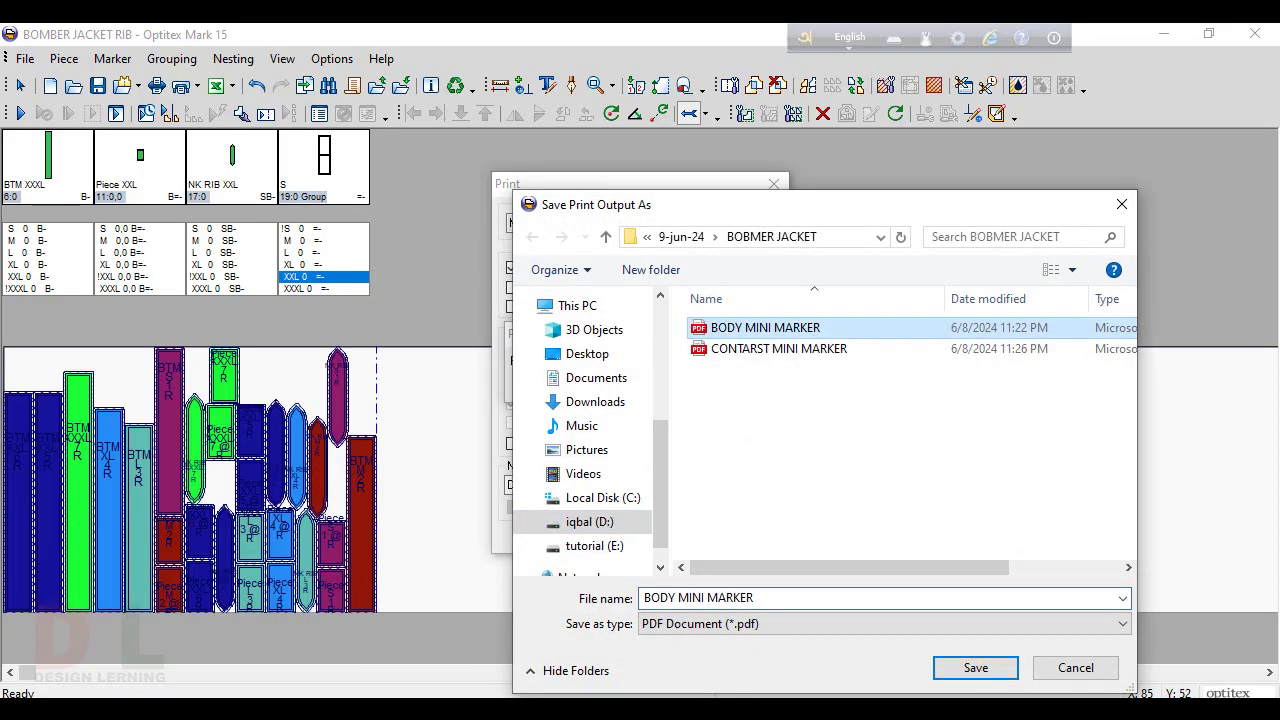
click(656, 599)
drag(677, 598, 403, 600)
text(RIB)
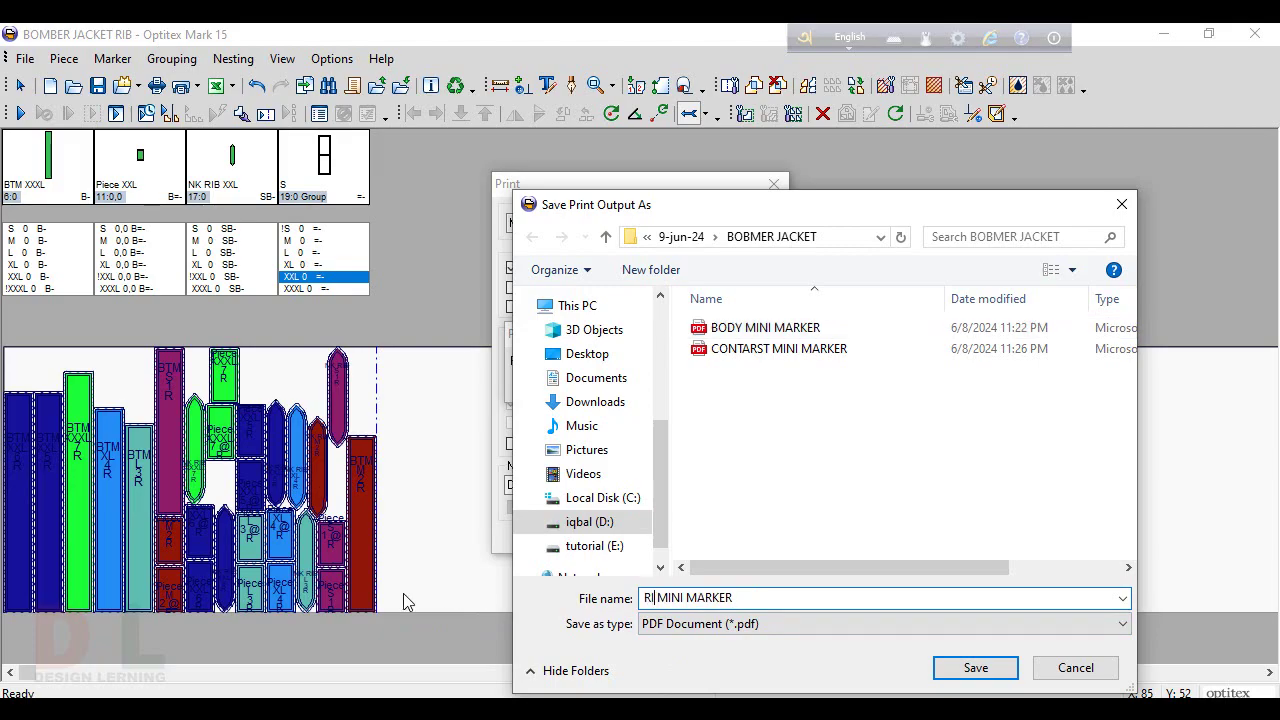
key(Return)
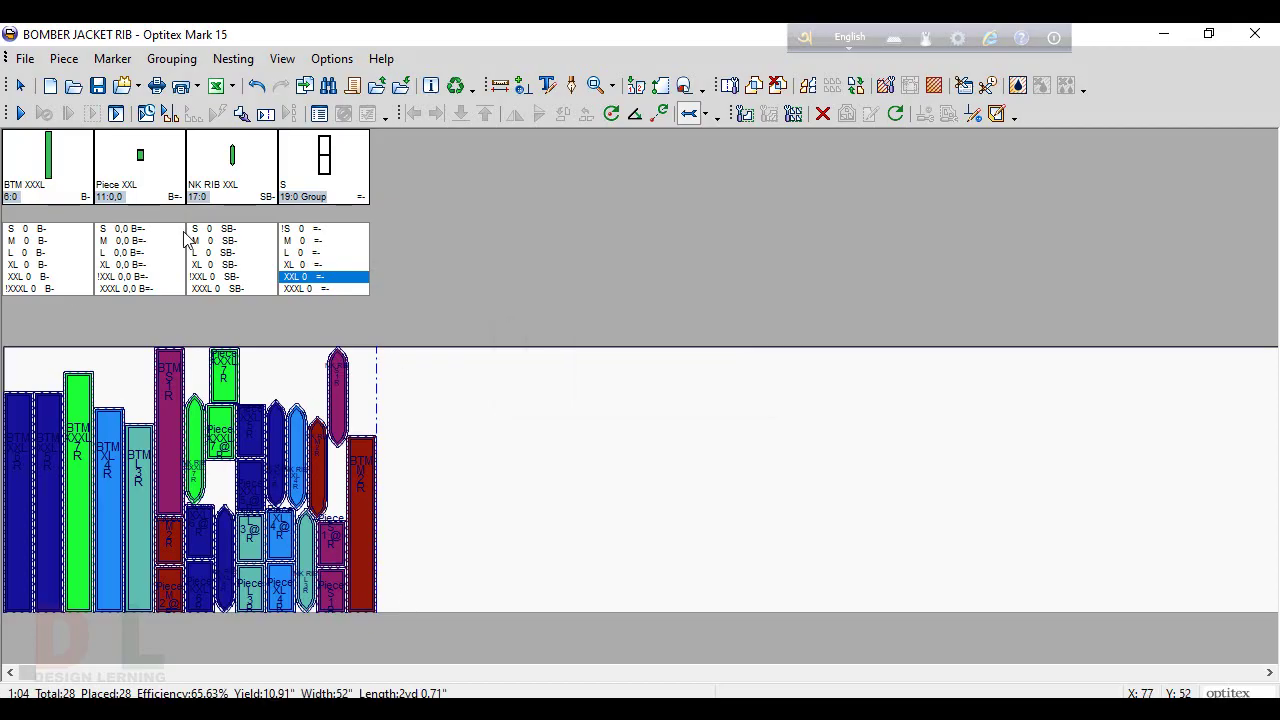